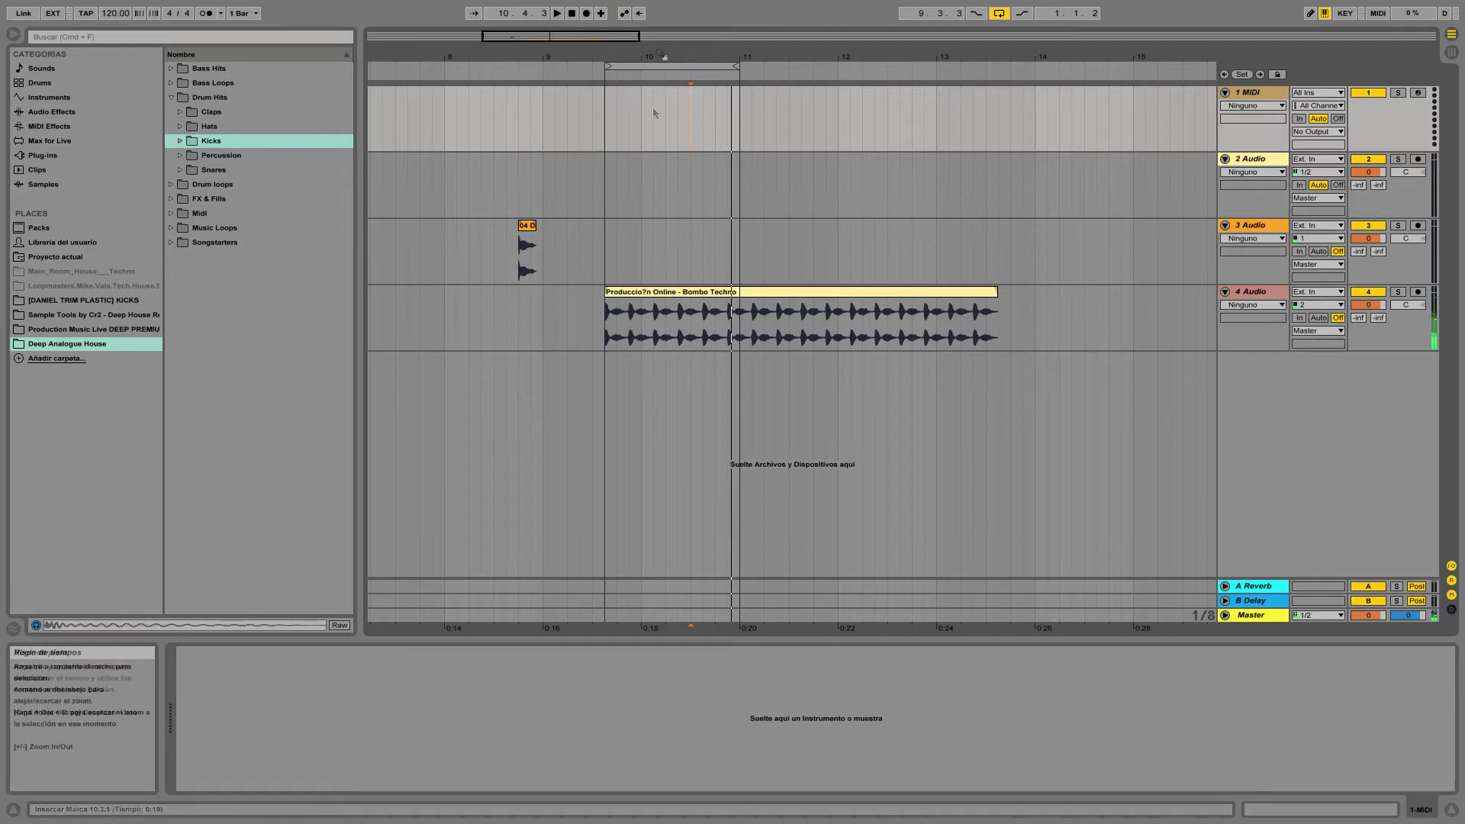
Delete the Bombo Techno loop clip from the 4 Audio track and move the kick clip on 3 Audio to bar 10.
left_click(727, 296)
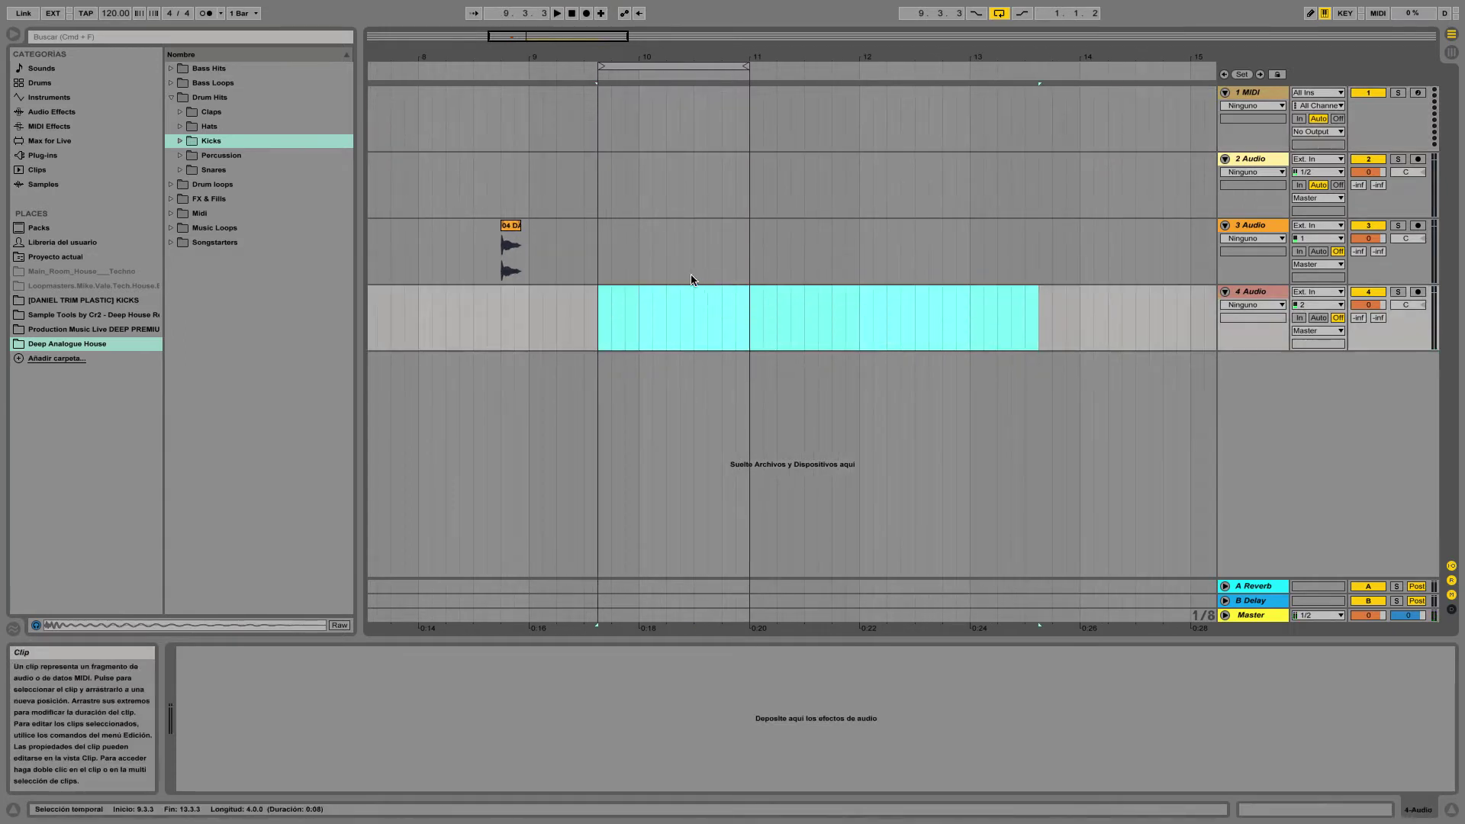
key("Delete")
left_click_drag(511, 244, 641, 245)
left_click_drag(684, 66, 658, 123)
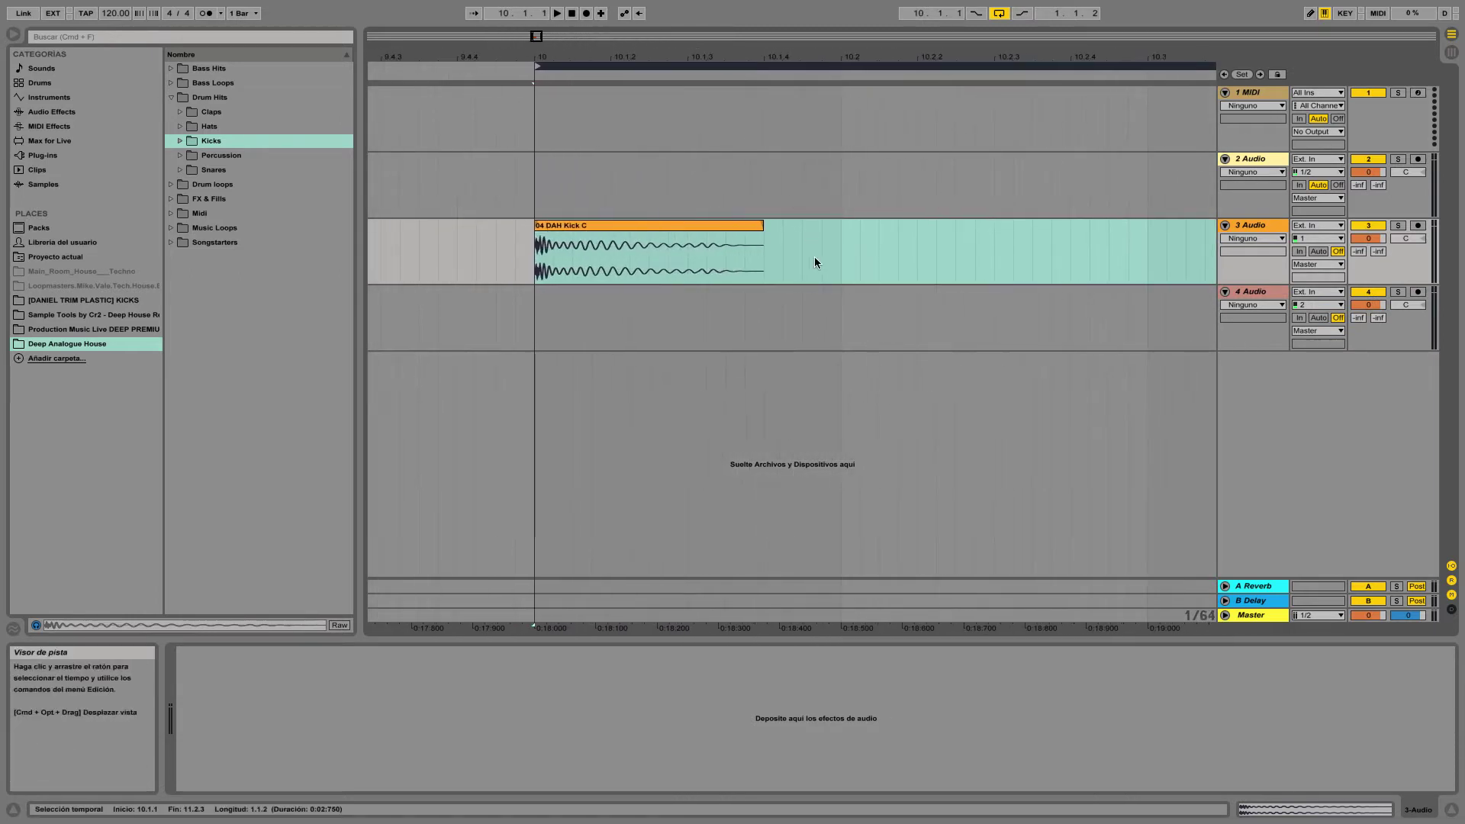
left_click_drag(614, 66, 550, 100)
Examine the kick waveform on 3 Audio, selecting its attack and its tail, and the beat from 10.1.1 to 10.2.1 above it.
left_click(640, 187)
left_click_drag(589, 247, 1061, 249)
left_click(648, 258)
key("super+z")
key("super+z")
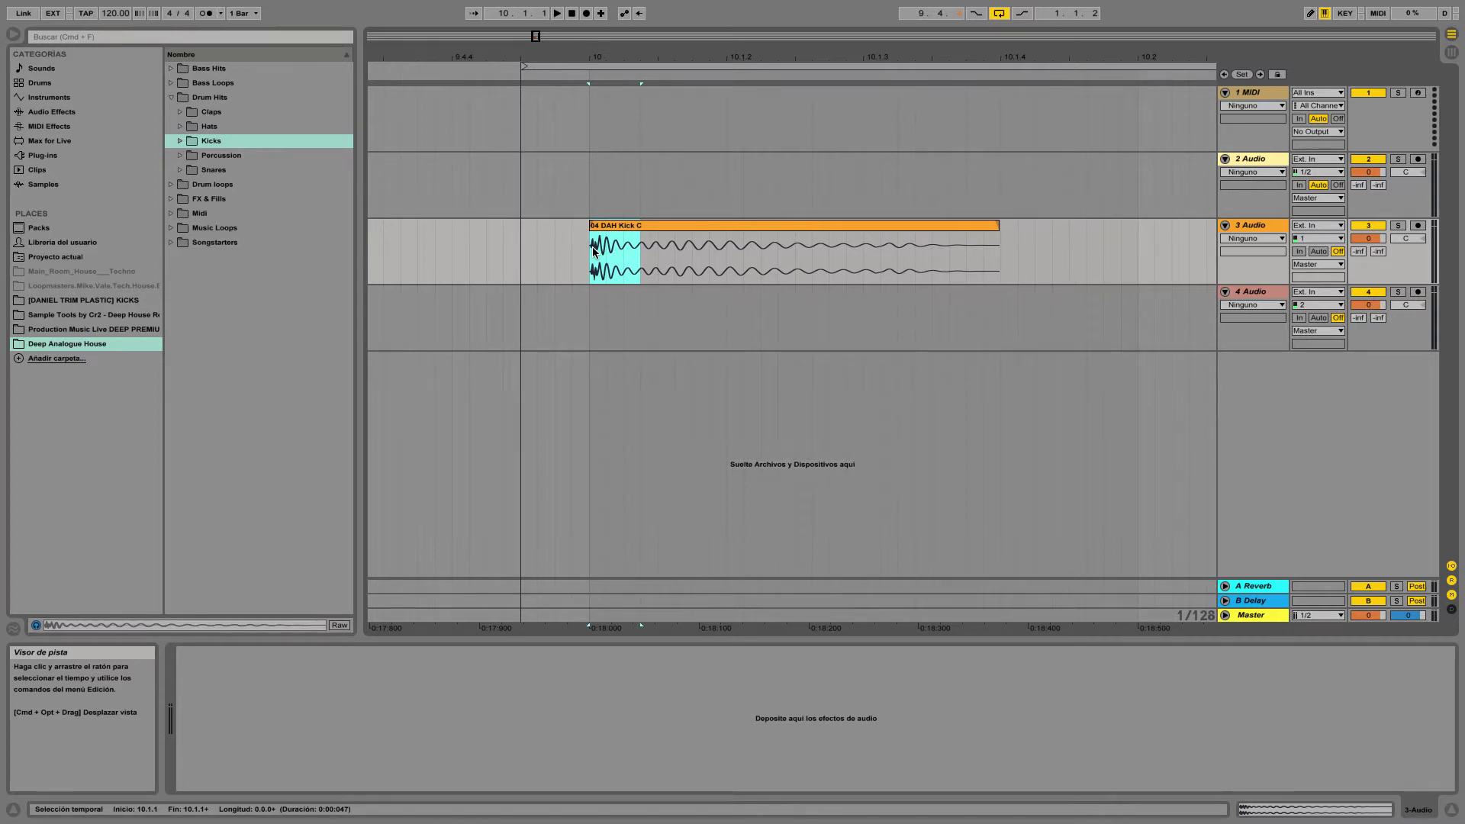
mouse_move(572, 245)
left_mouse_down()
mouse_move(654, 251)
mouse_move(611, 278)
mouse_move(664, 290)
left_mouse_up()
left_click(595, 258)
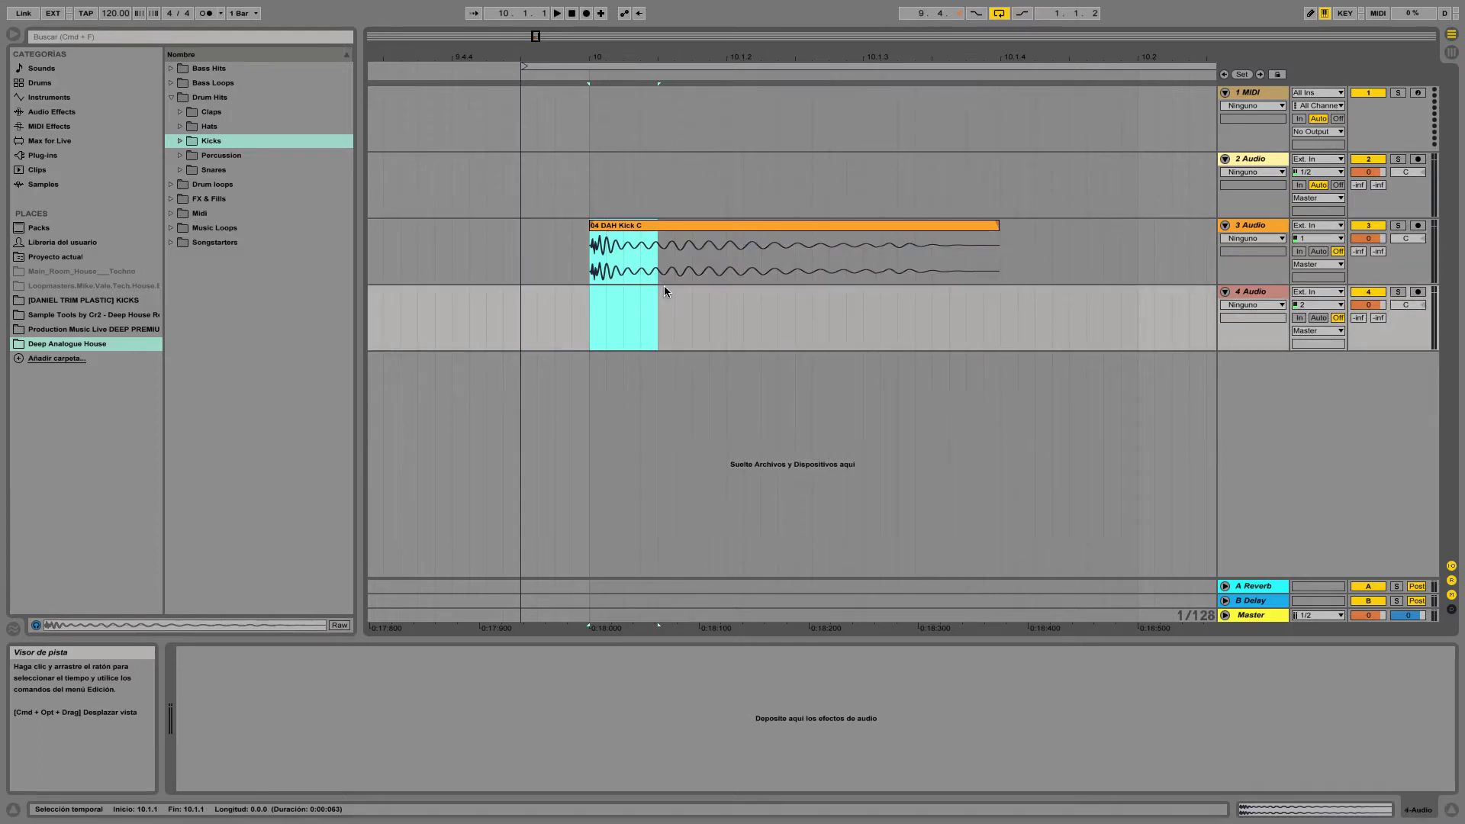
left_click_drag(641, 252, 1000, 267)
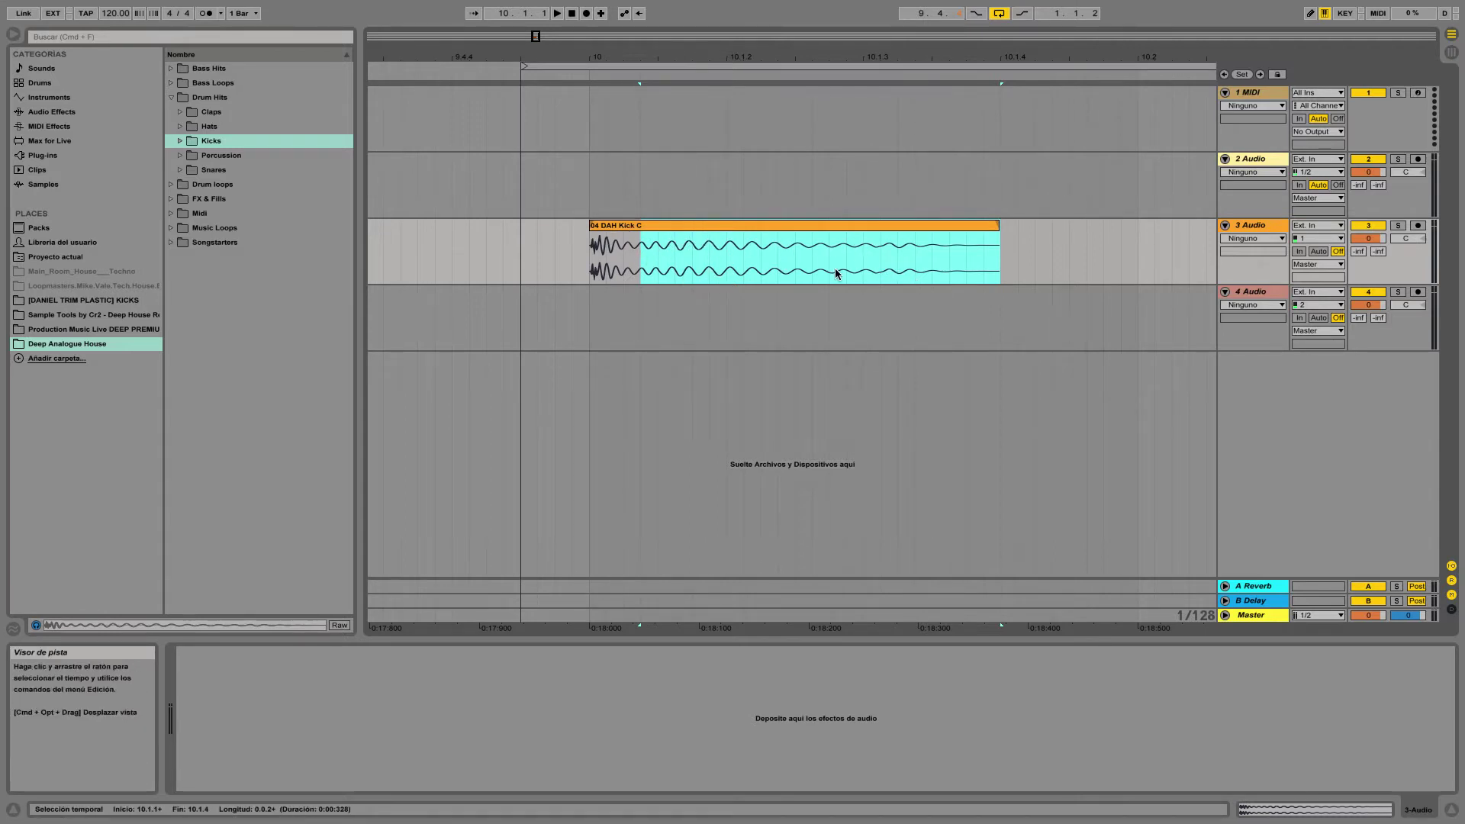
mouse_move(626, 247)
left_mouse_down()
mouse_move(1008, 255)
mouse_move(642, 269)
left_mouse_up()
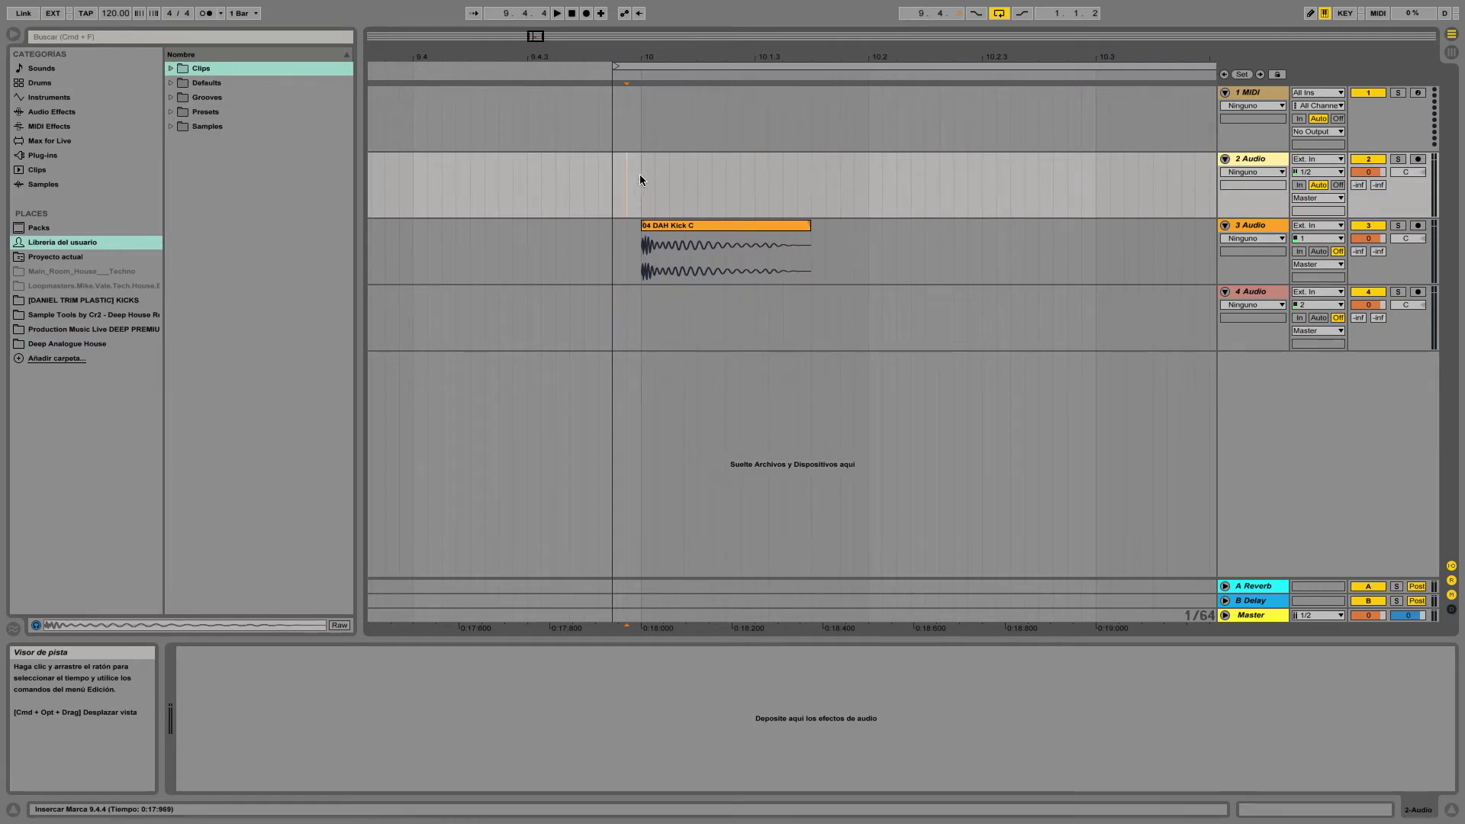
left_click_drag(637, 189, 868, 197)
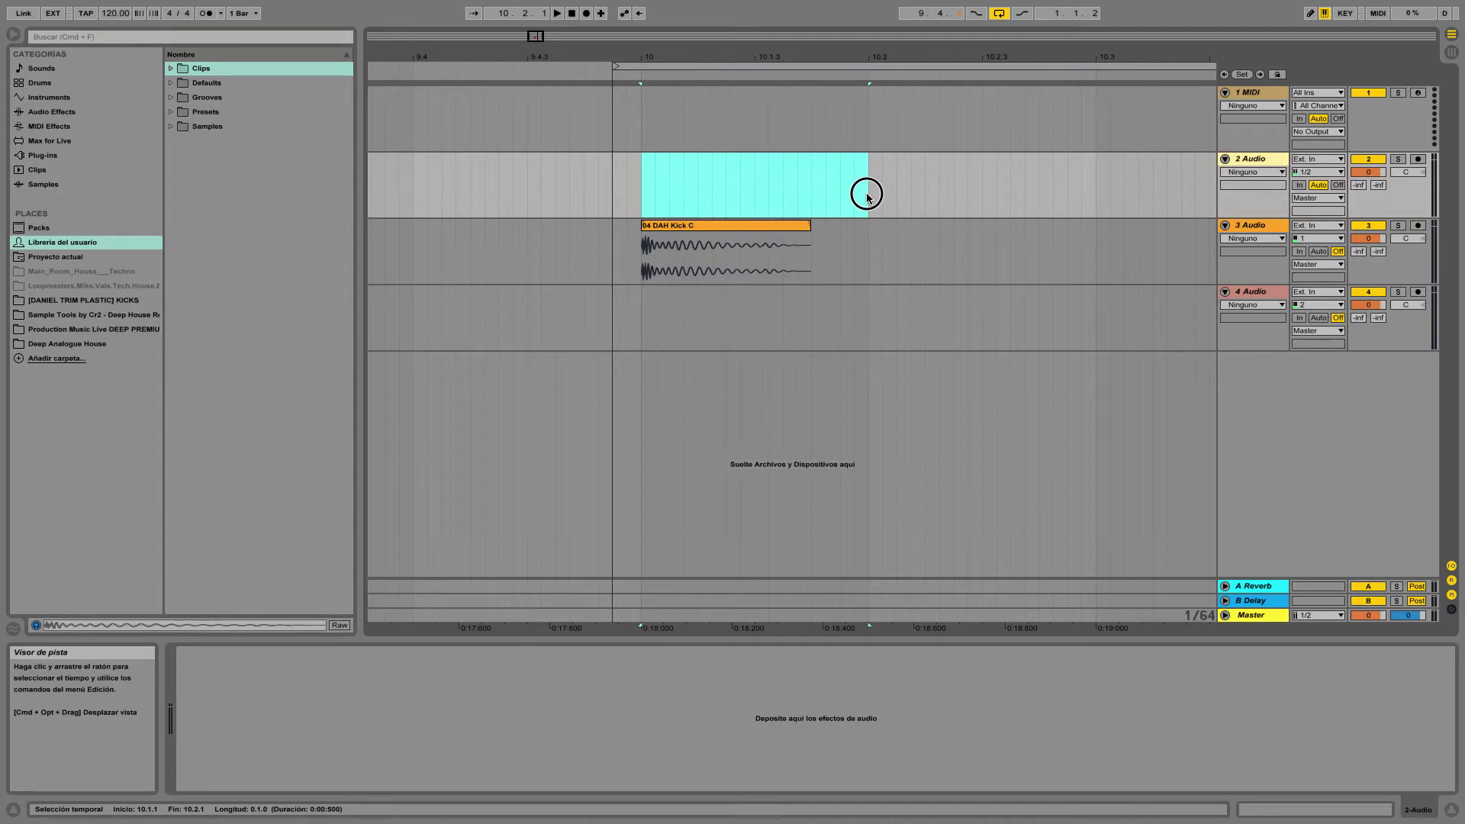
left_click(624, 213)
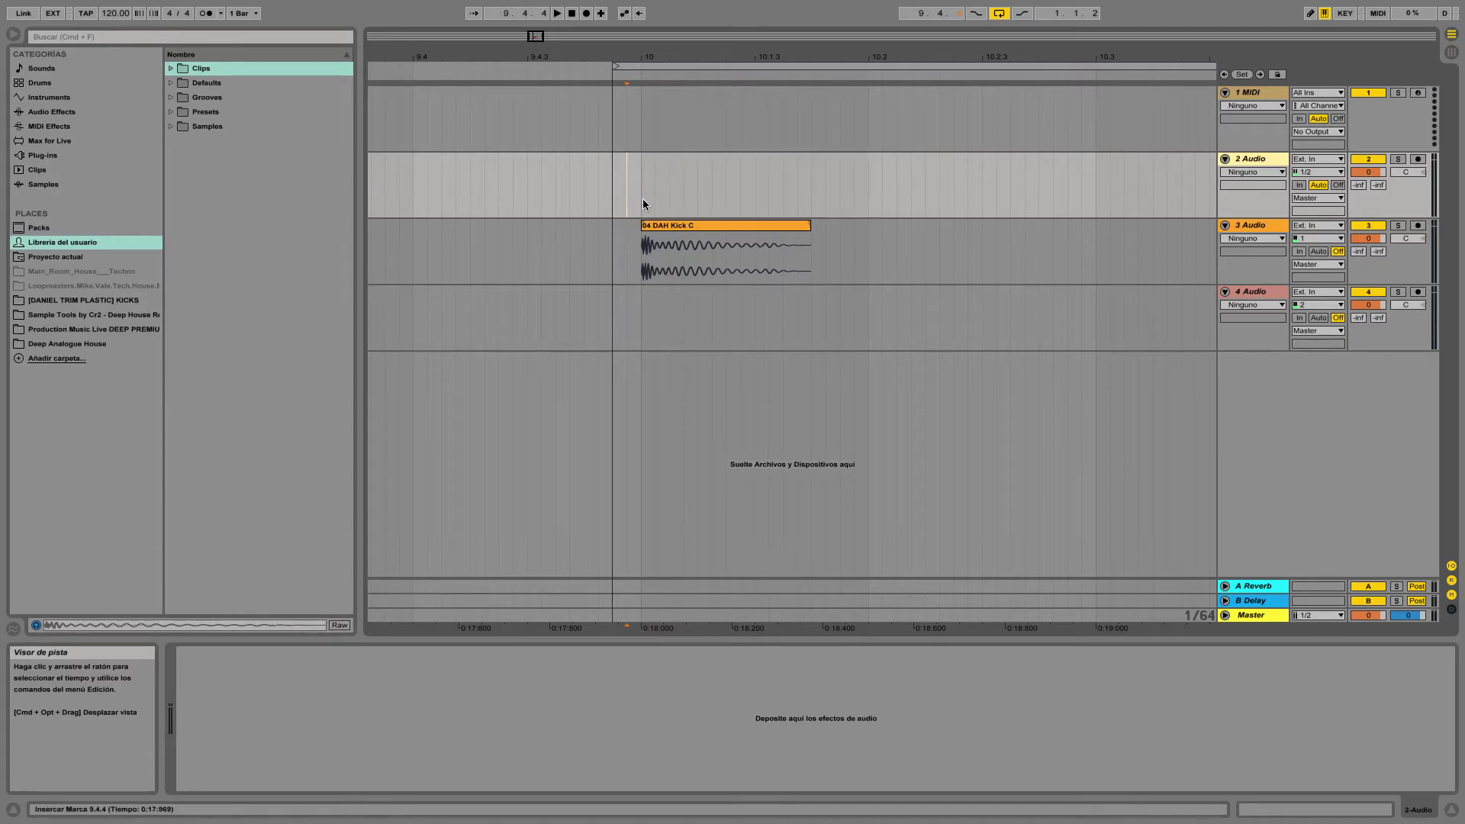
Expand the user library's Clips folder and select The Warden (Maceo Plex remix).mp3 for preview.
left_click(171, 69)
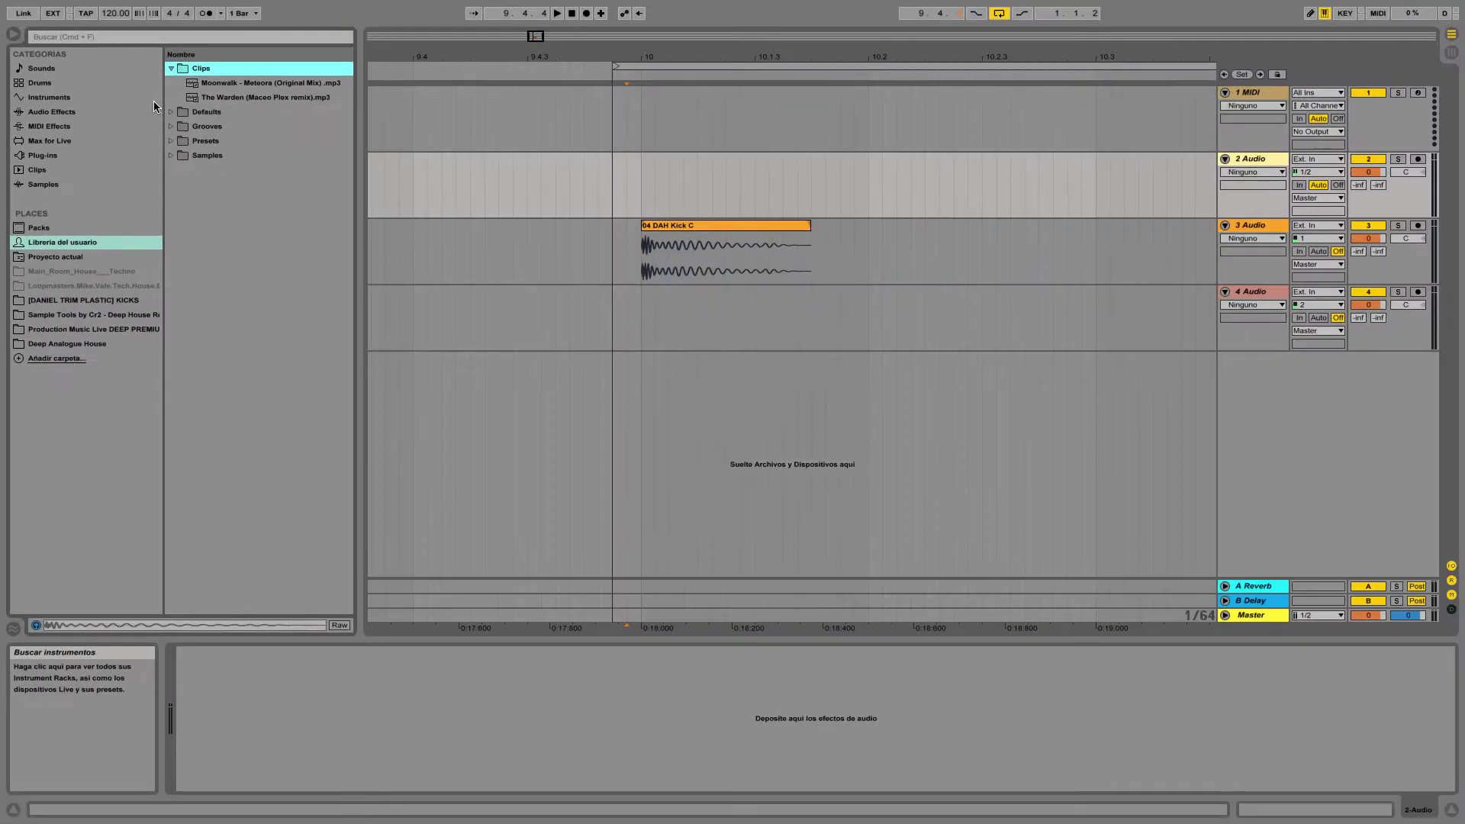
left_click(218, 99)
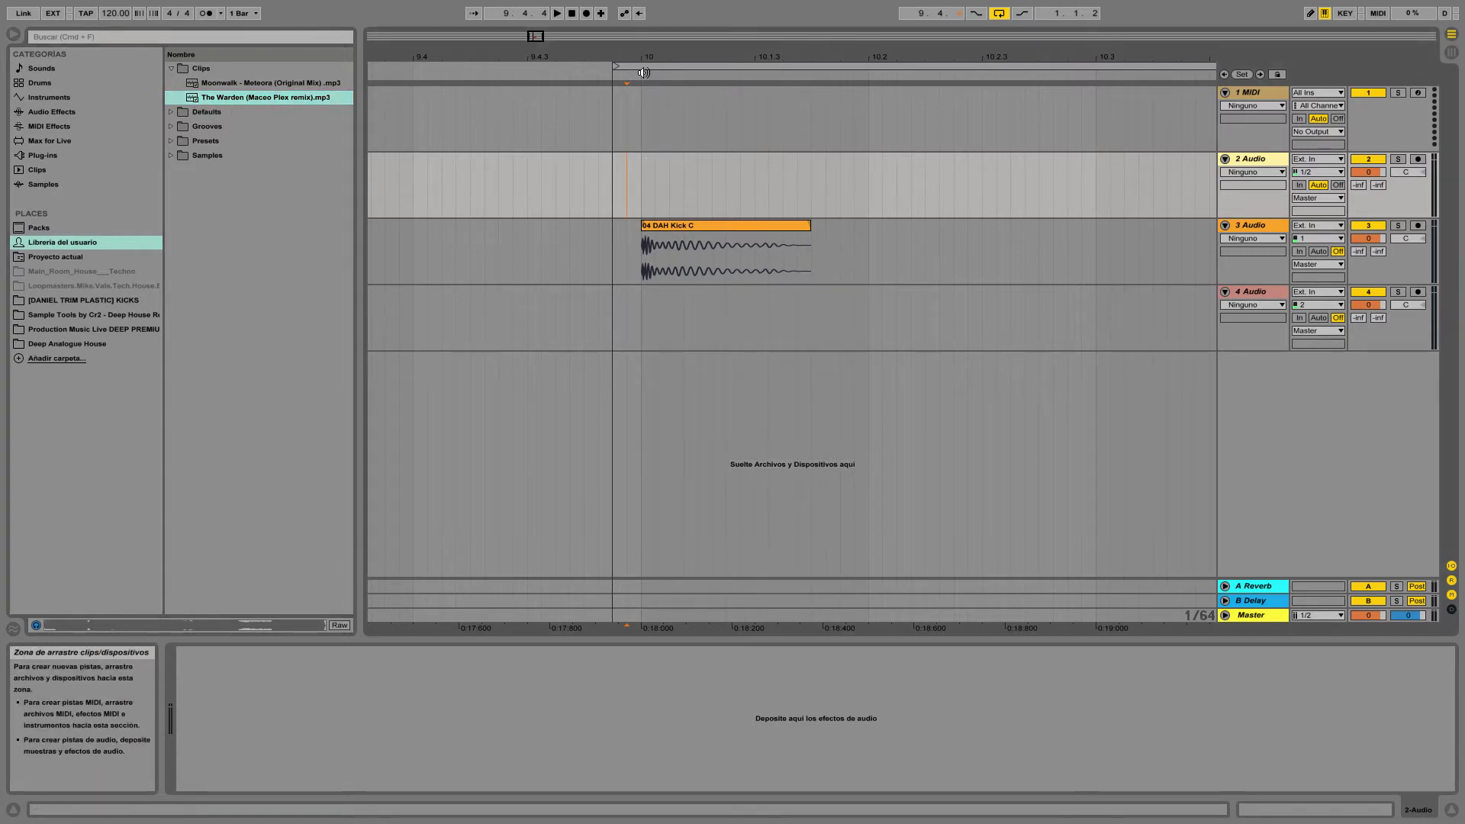
Delete the 04 DAH Kick C clip from the 3 Audio track.
left_click_drag(658, 56, 658, 122)
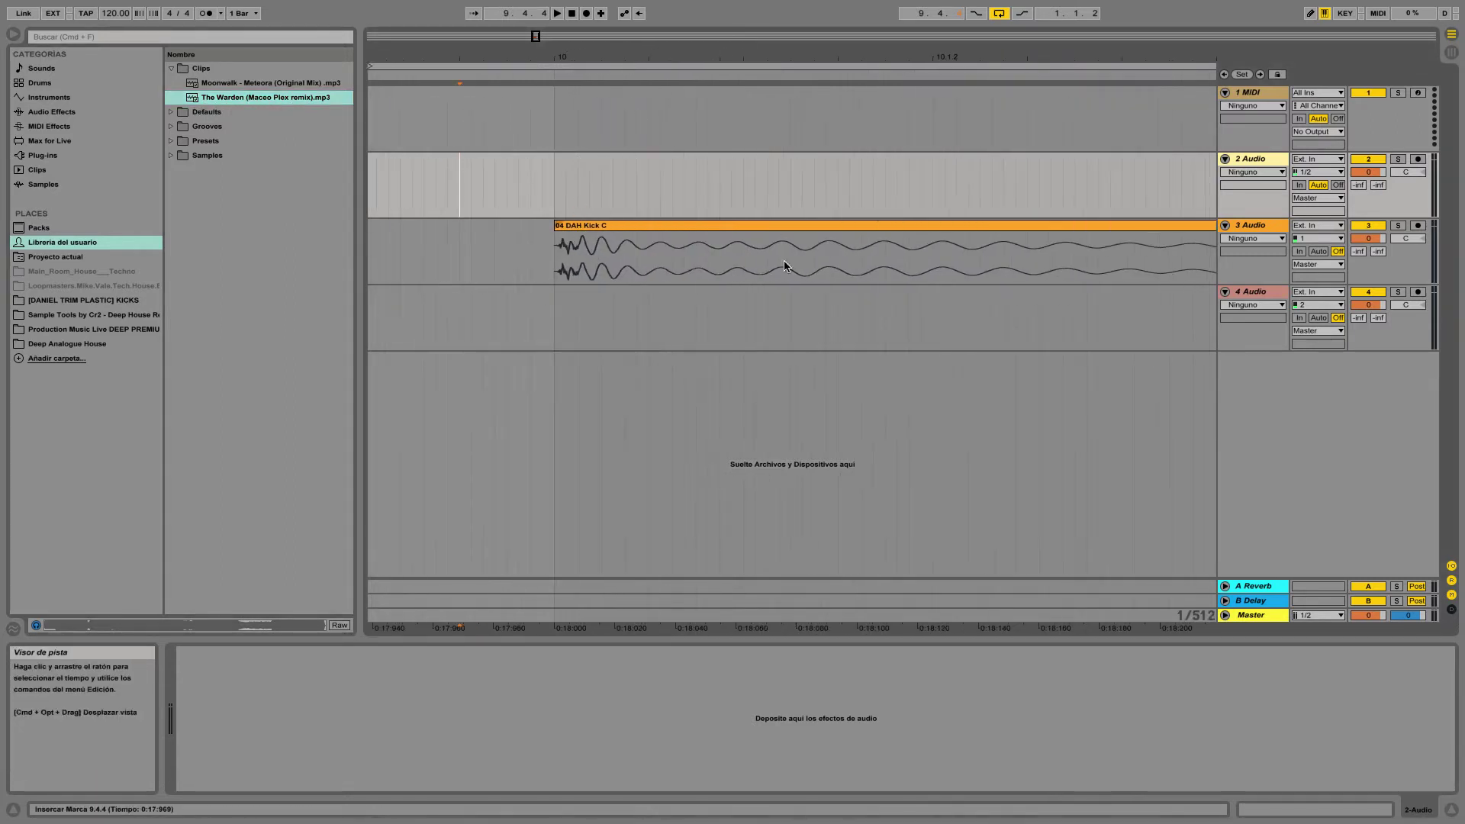
key("minus")
key("minus")
left_click(984, 257)
left_click_drag(984, 257, 658, 262)
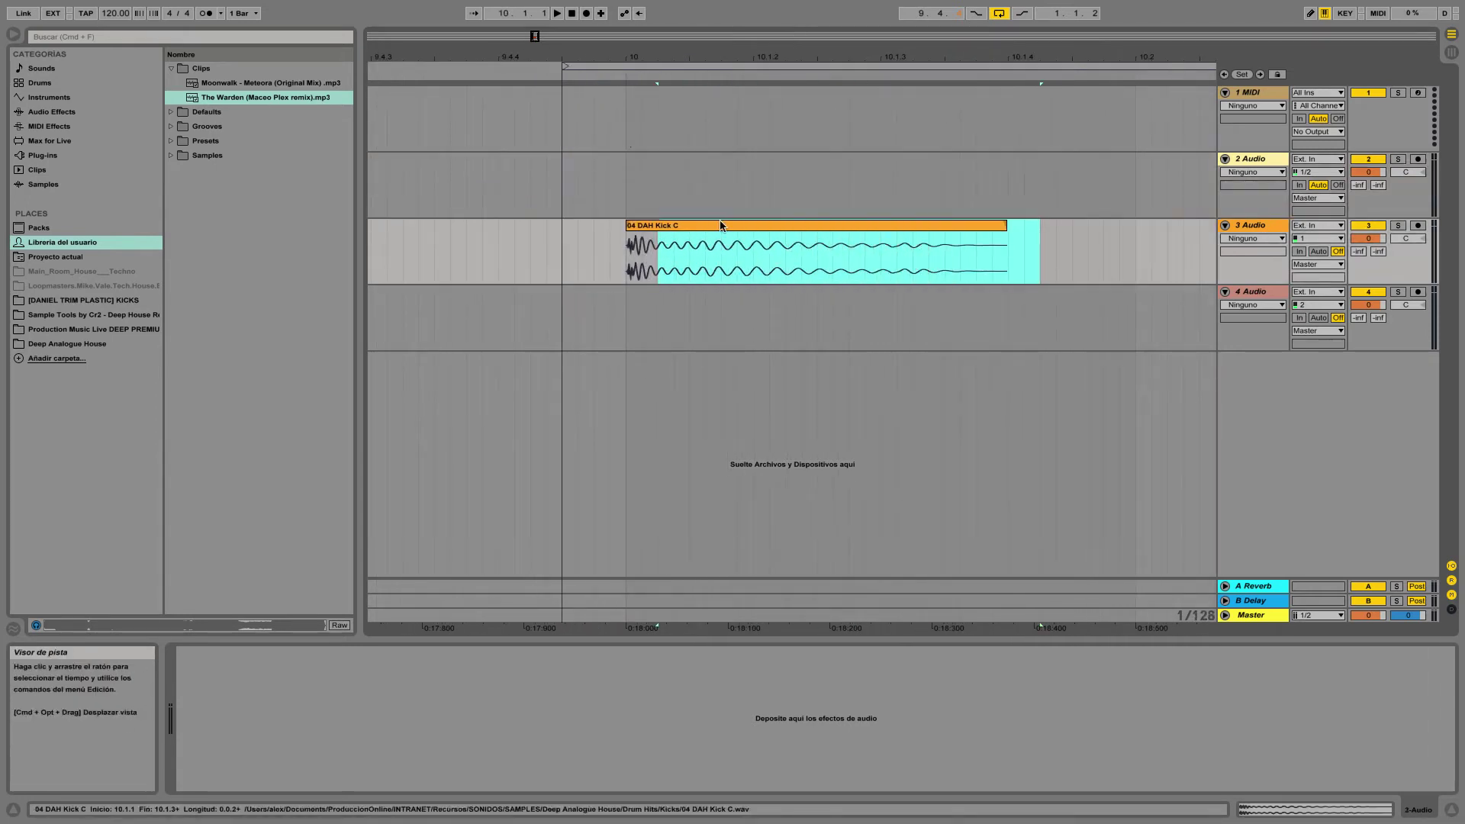
left_click(737, 225)
key("Delete")
Load the Simpler instrument onto the first MIDI track.
left_click(1246, 92)
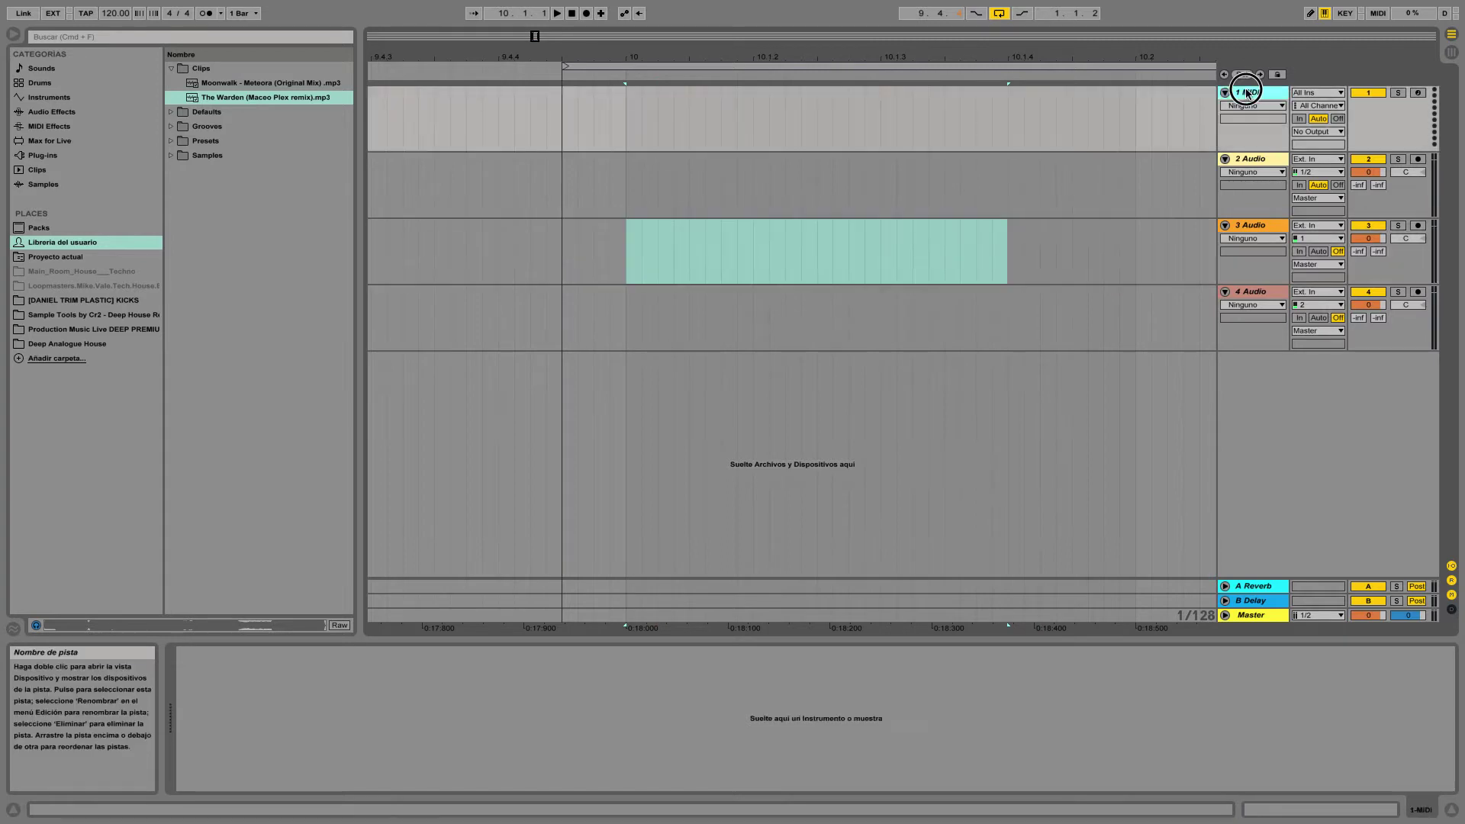
left_click(42, 97)
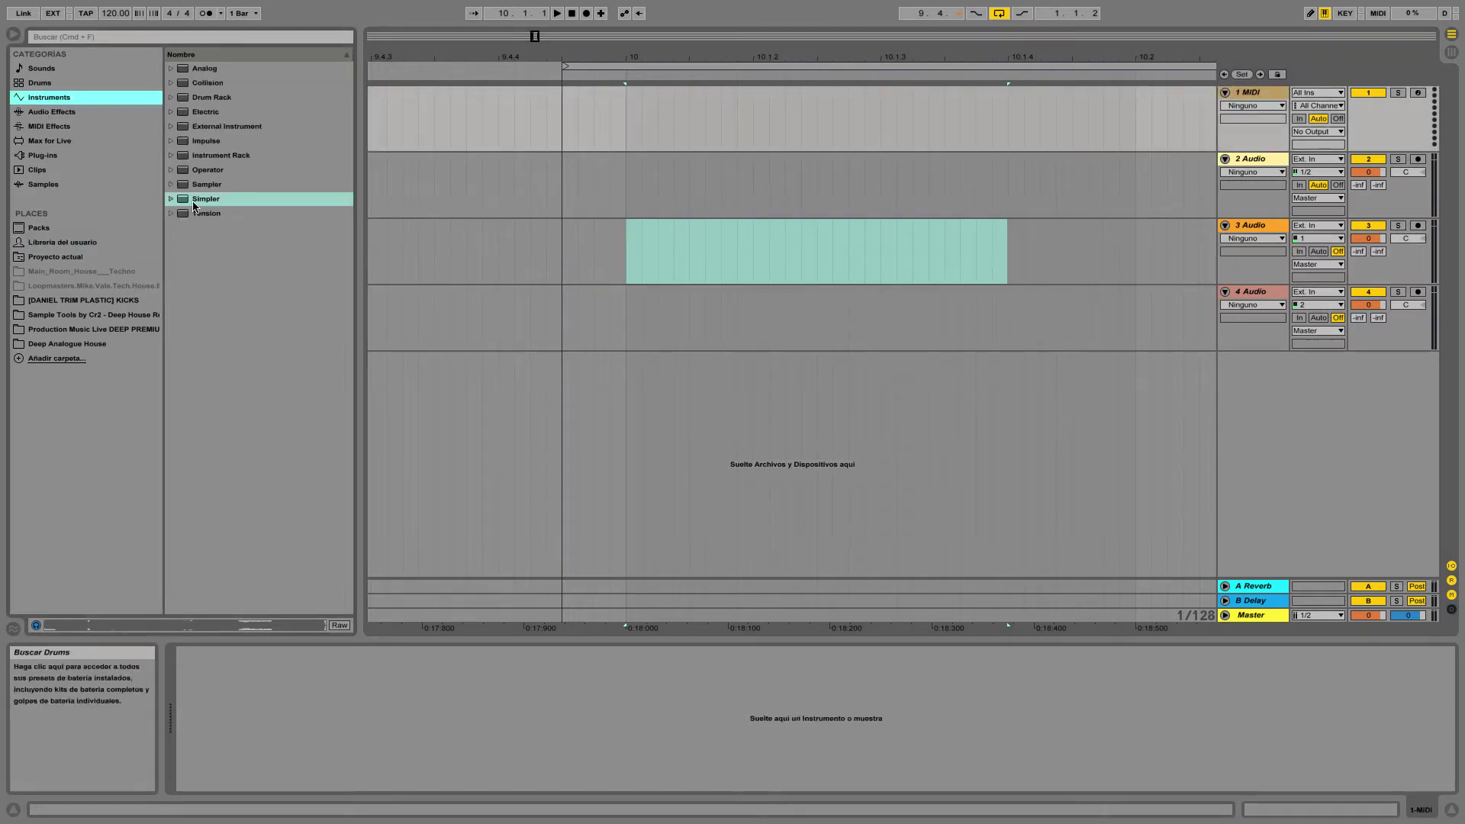
left_click_drag(195, 200, 746, 91)
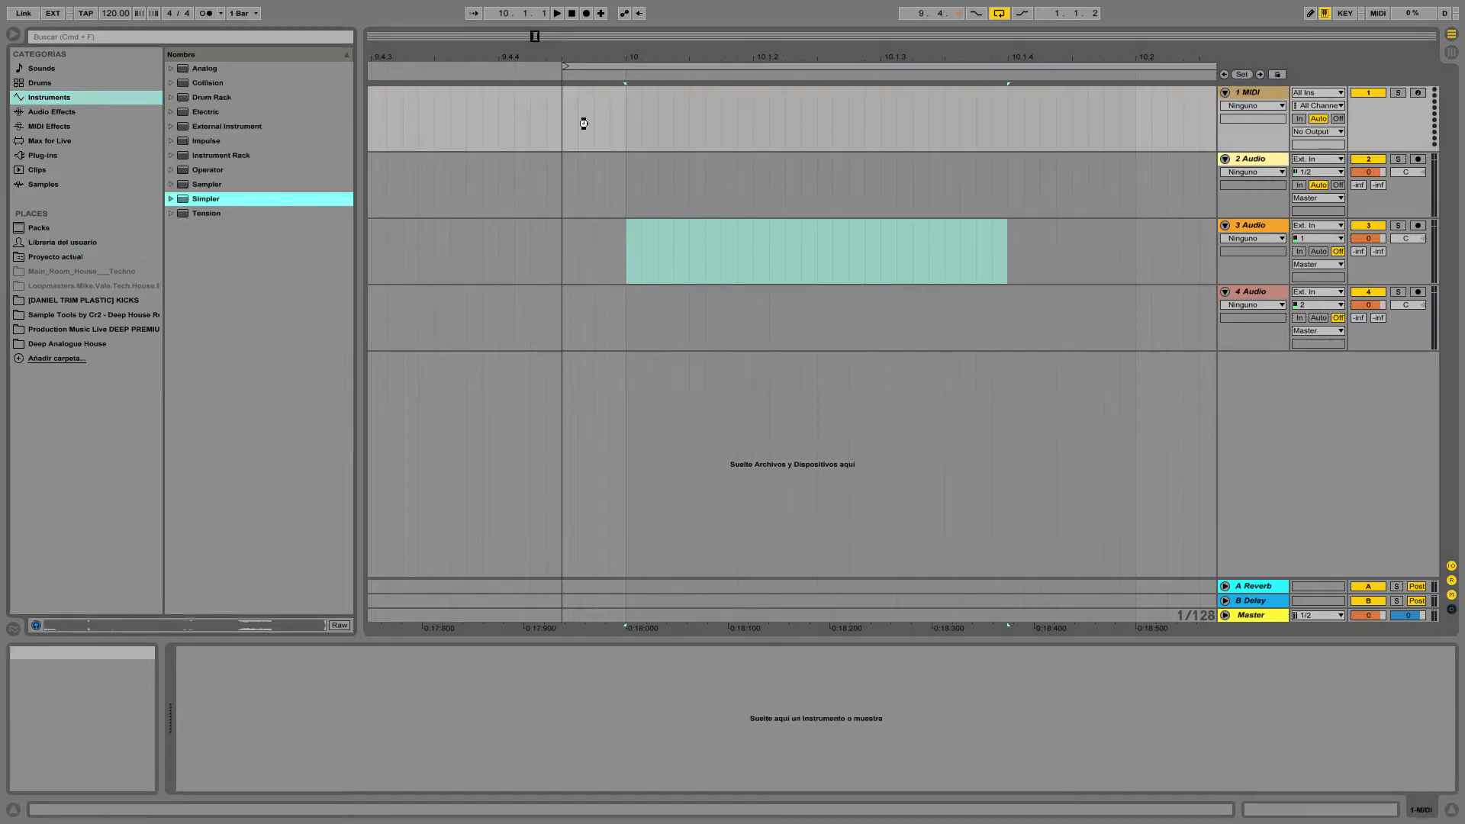
left_click_drag(584, 124, 1006, 149)
Insert a second MIDI track below the first Simpler track and load Simpler onto it.
left_click(1255, 97)
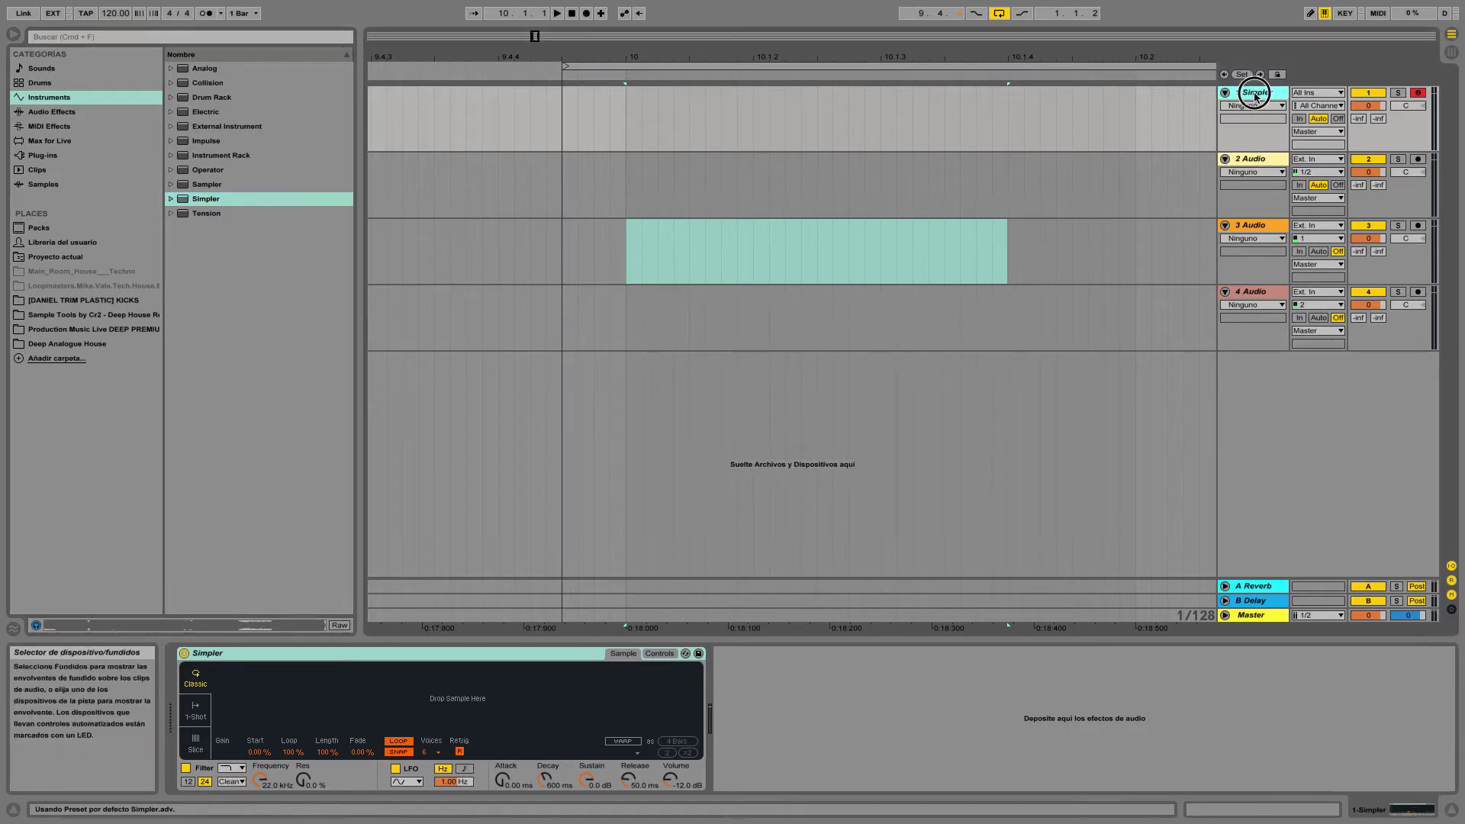
right_click(1255, 97)
left_click(1311, 217)
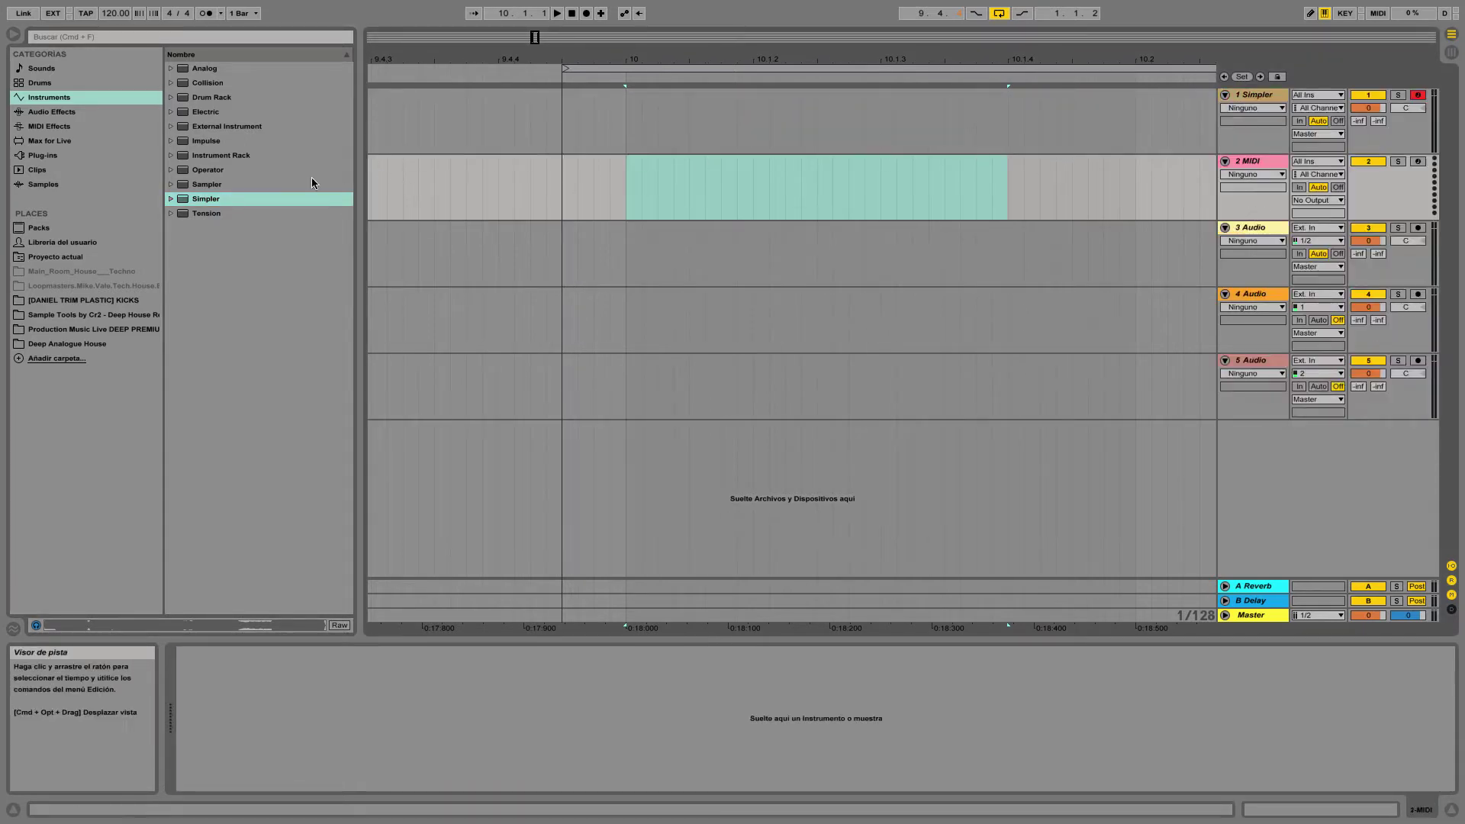
left_click_drag(221, 200, 726, 186)
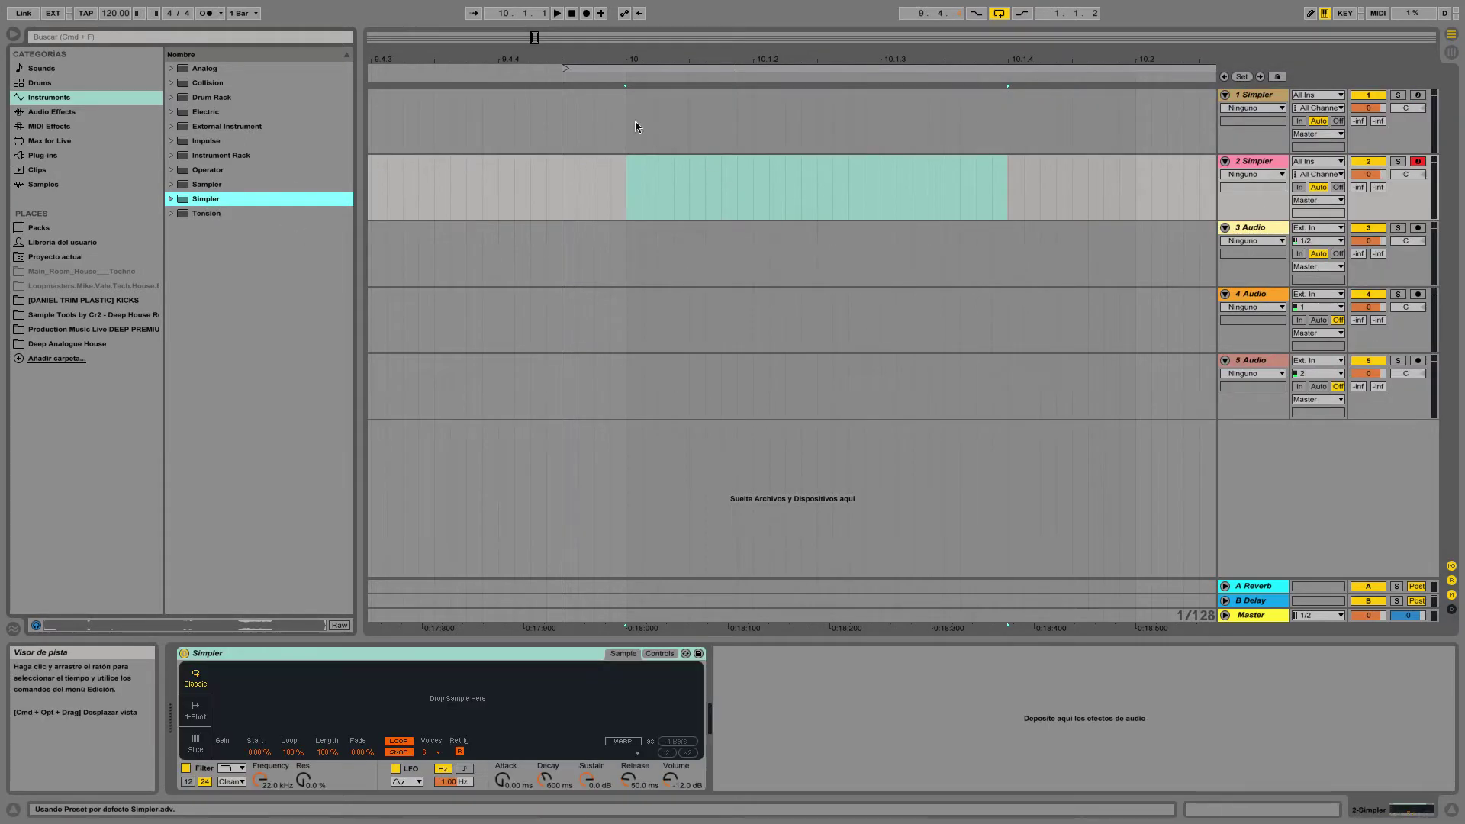
Create an empty one-bar MIDI clip at bar 10 on the 1 Simpler track.
left_click(616, 111)
left_click(733, 130, "shift")
right_click(647, 97)
left_click(710, 180)
Enter a one-beat C3 note at the start of the new MIDI clip and duplicate it three times to fill the bar.
double_click(641, 94)
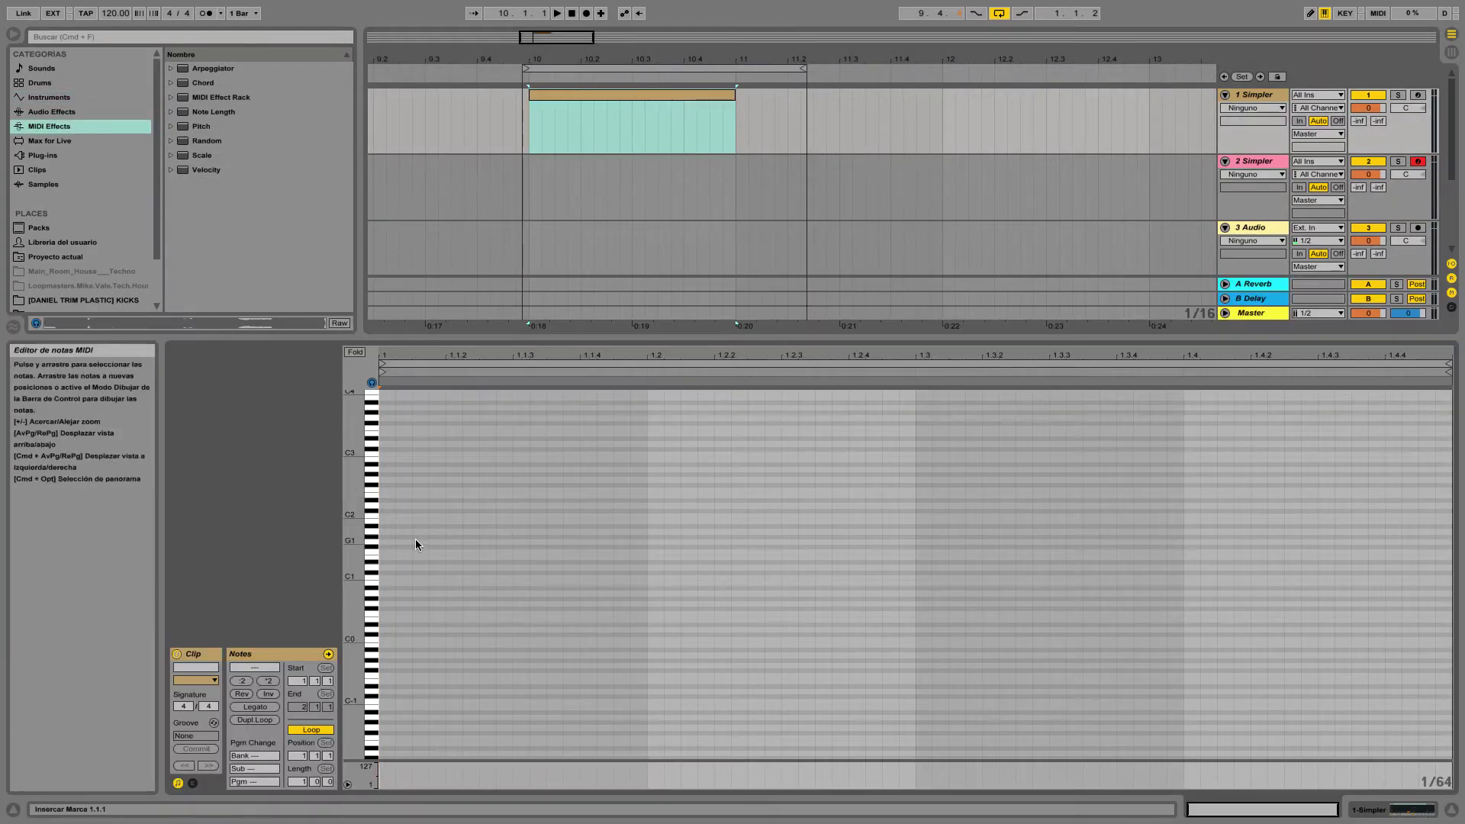
scroll(378, 542, "up", 3)
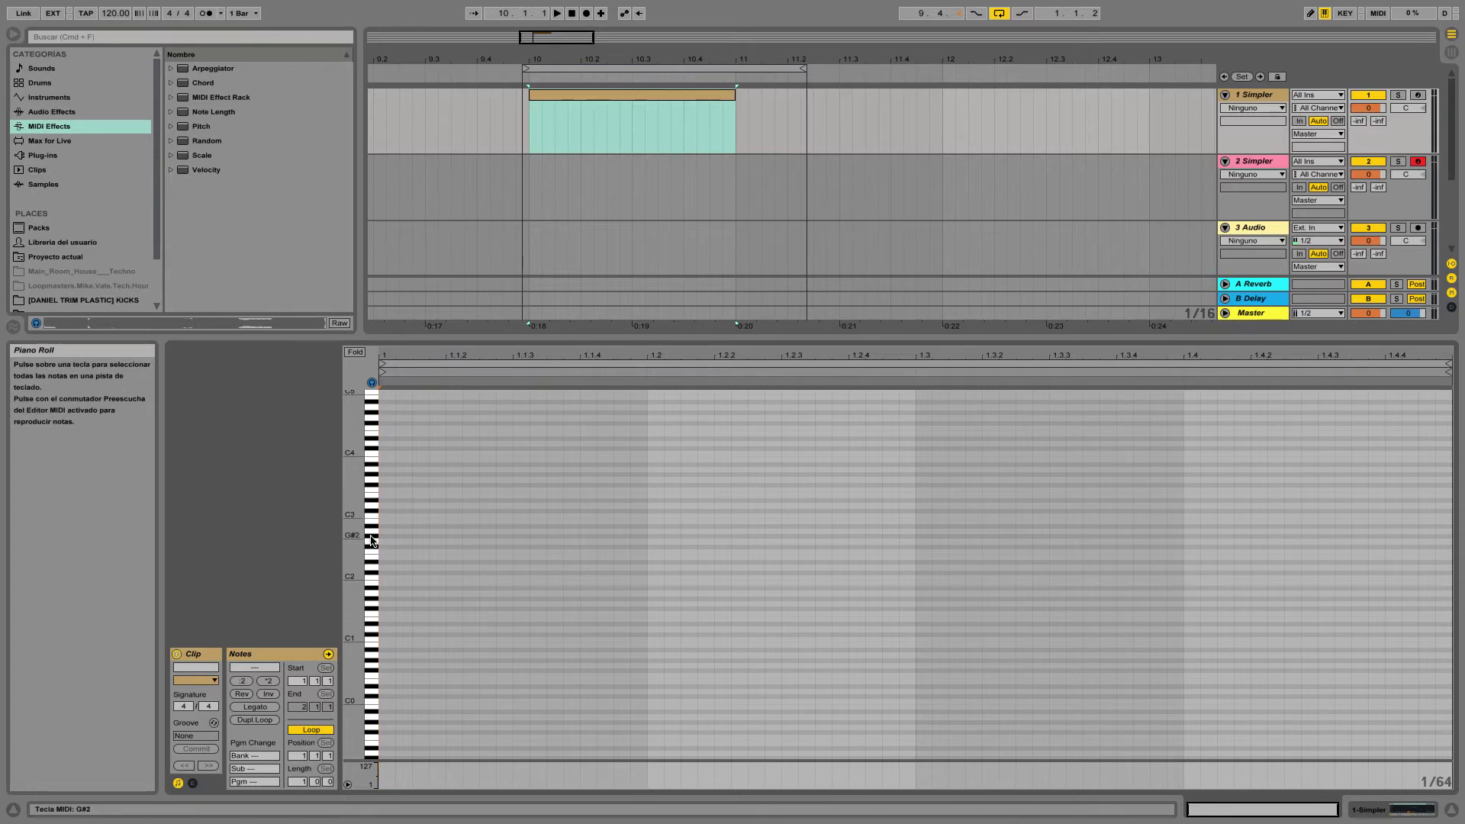
left_click(382, 520)
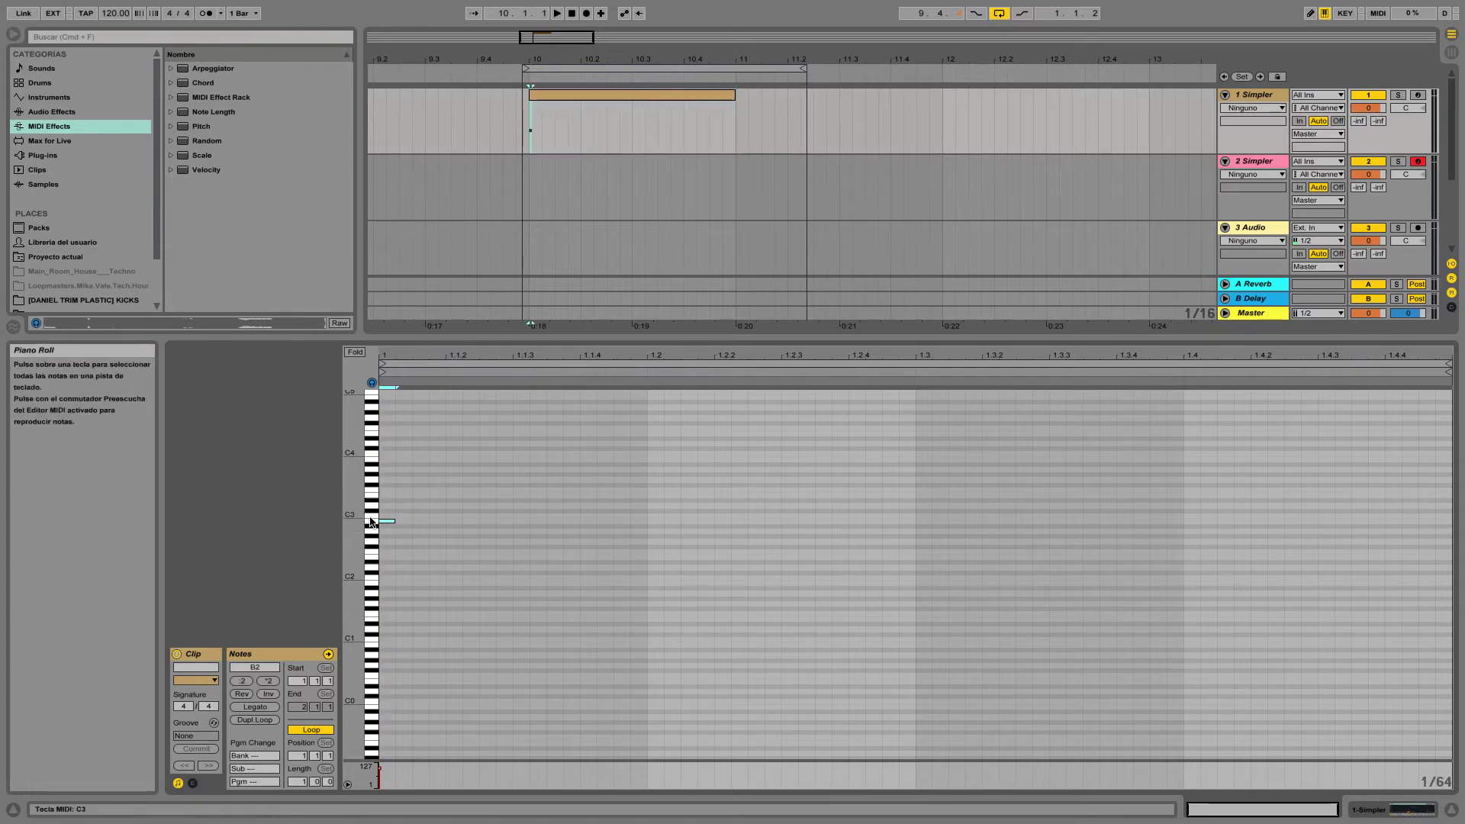
double_click(385, 517)
left_click_drag(394, 517, 648, 516)
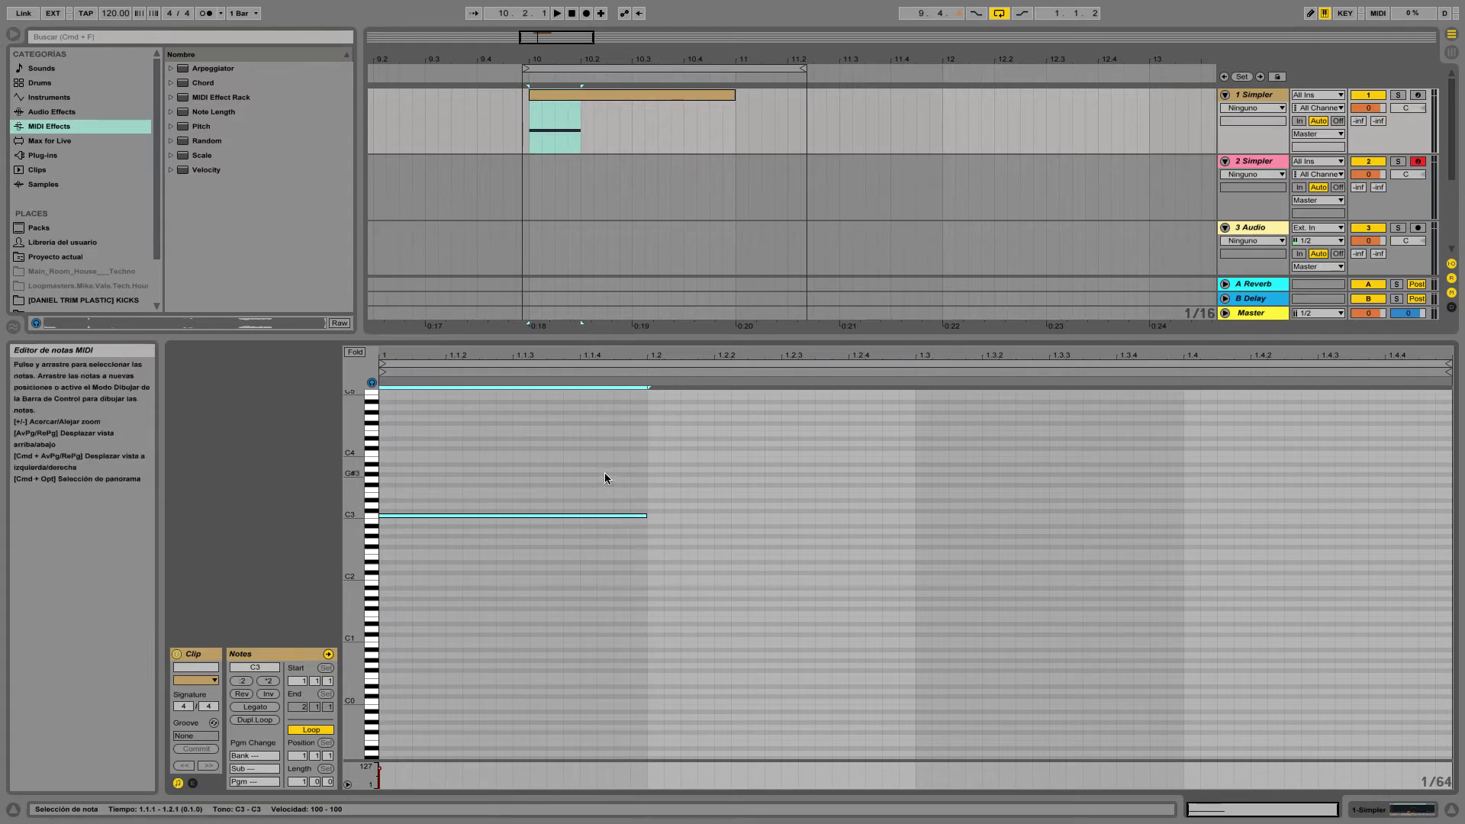
key("super+d")
key("super+d")
key("super+d")
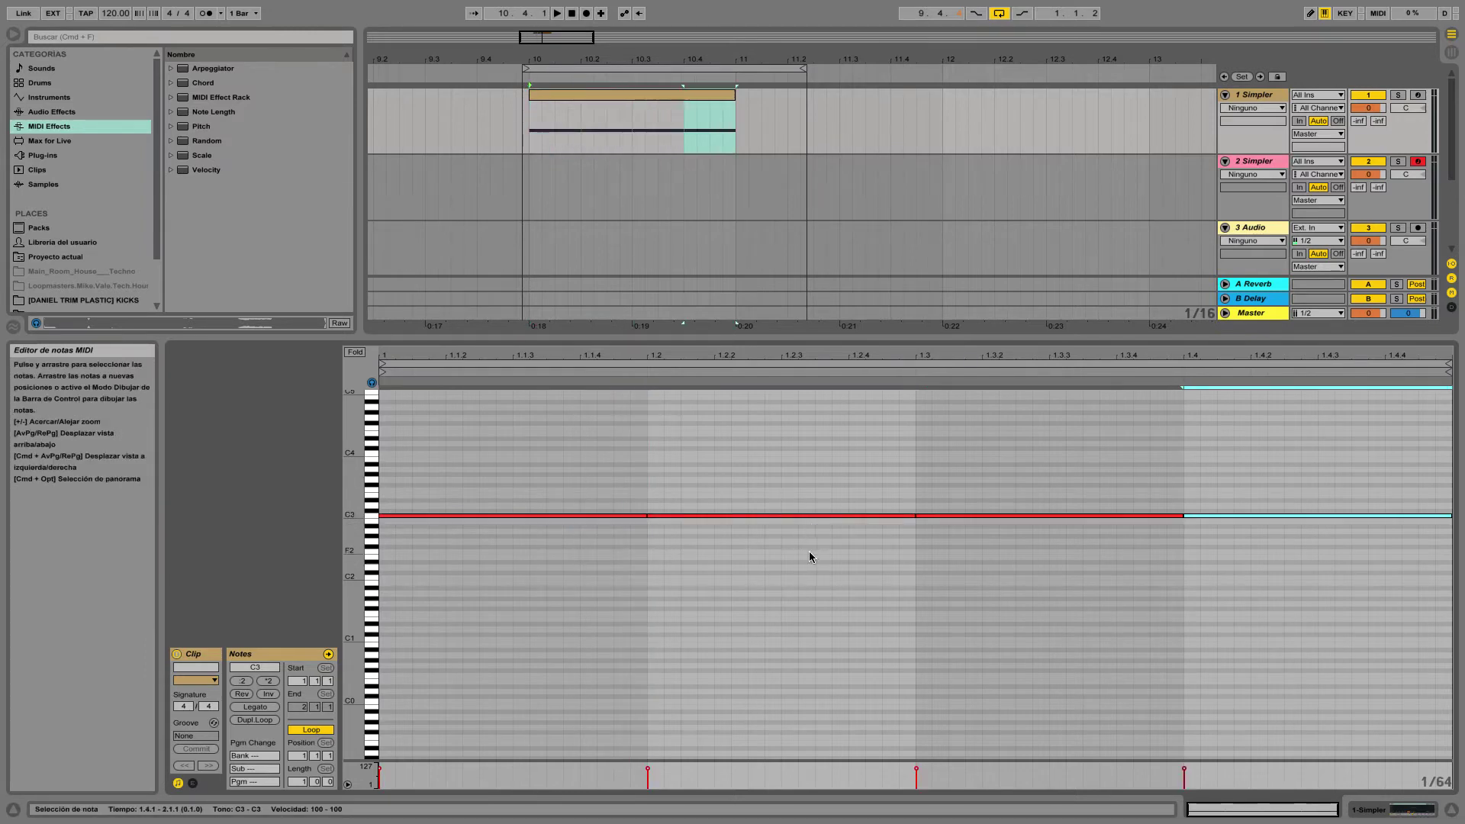
Copy the MIDI clip from the 1 Simpler track to the same position on the 2 Simpler track.
left_click(597, 97)
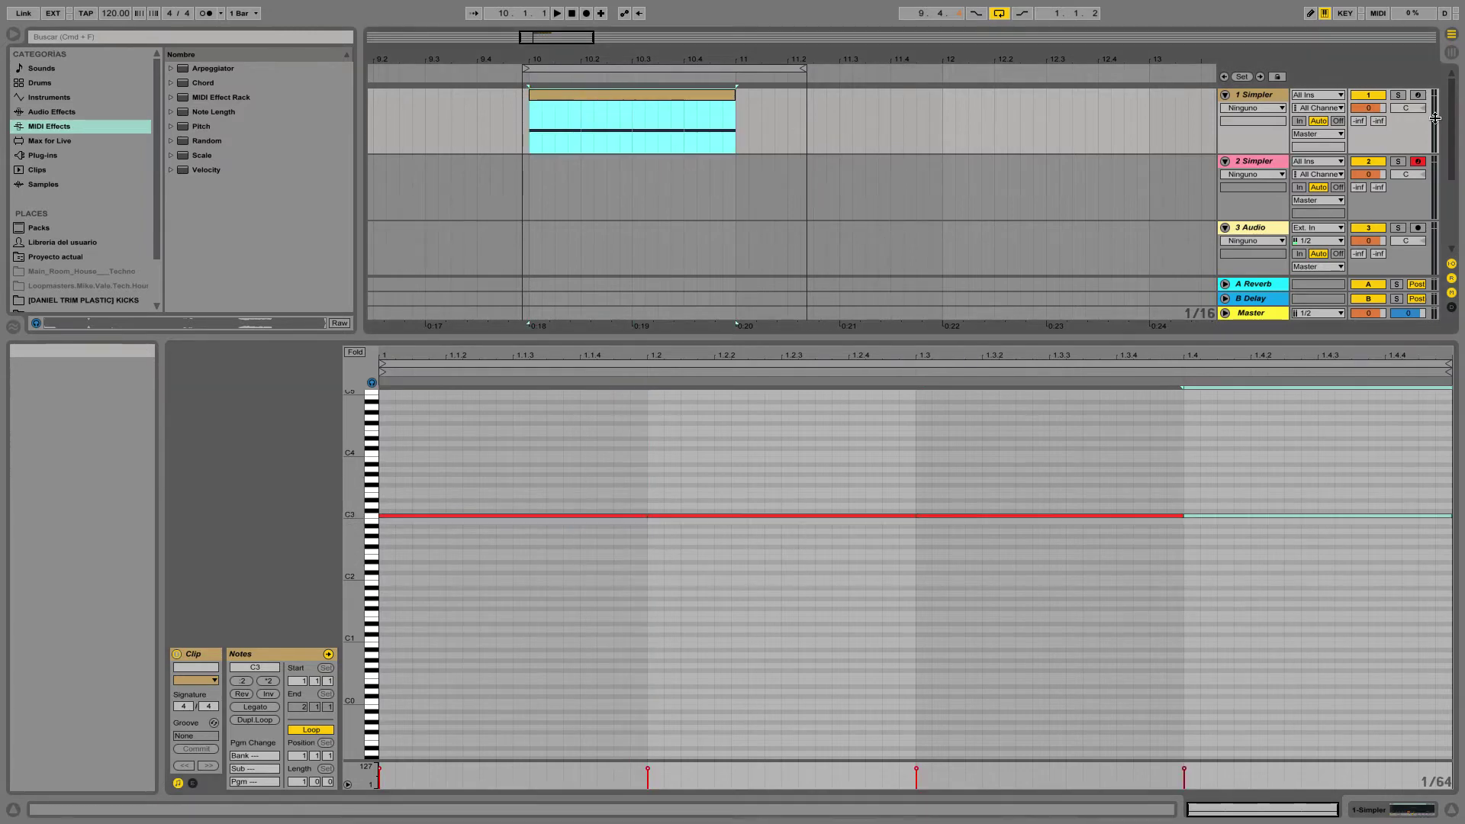
left_click(625, 94)
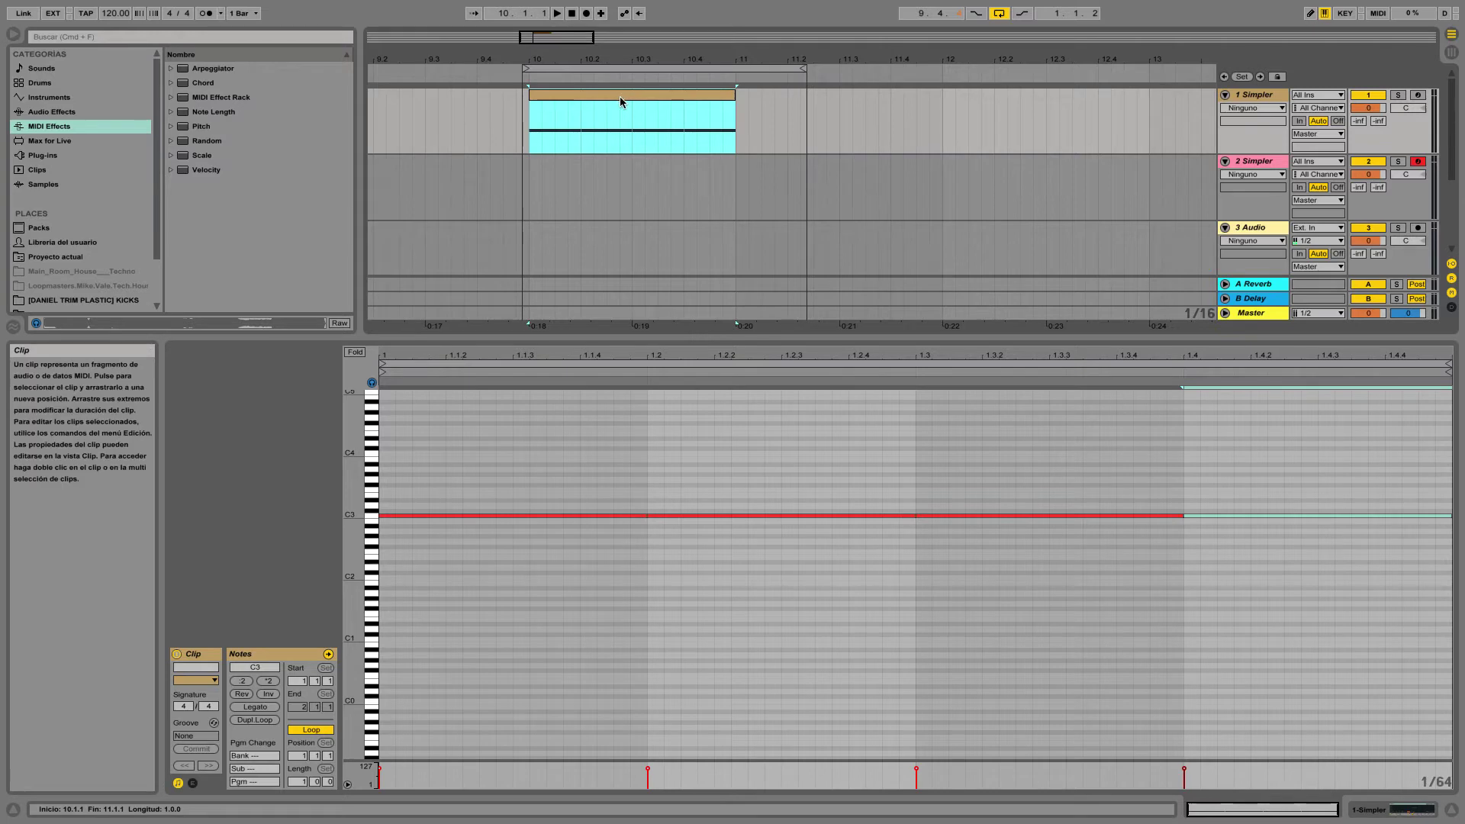
left_click(616, 137)
left_click_drag(617, 139, 617, 171)
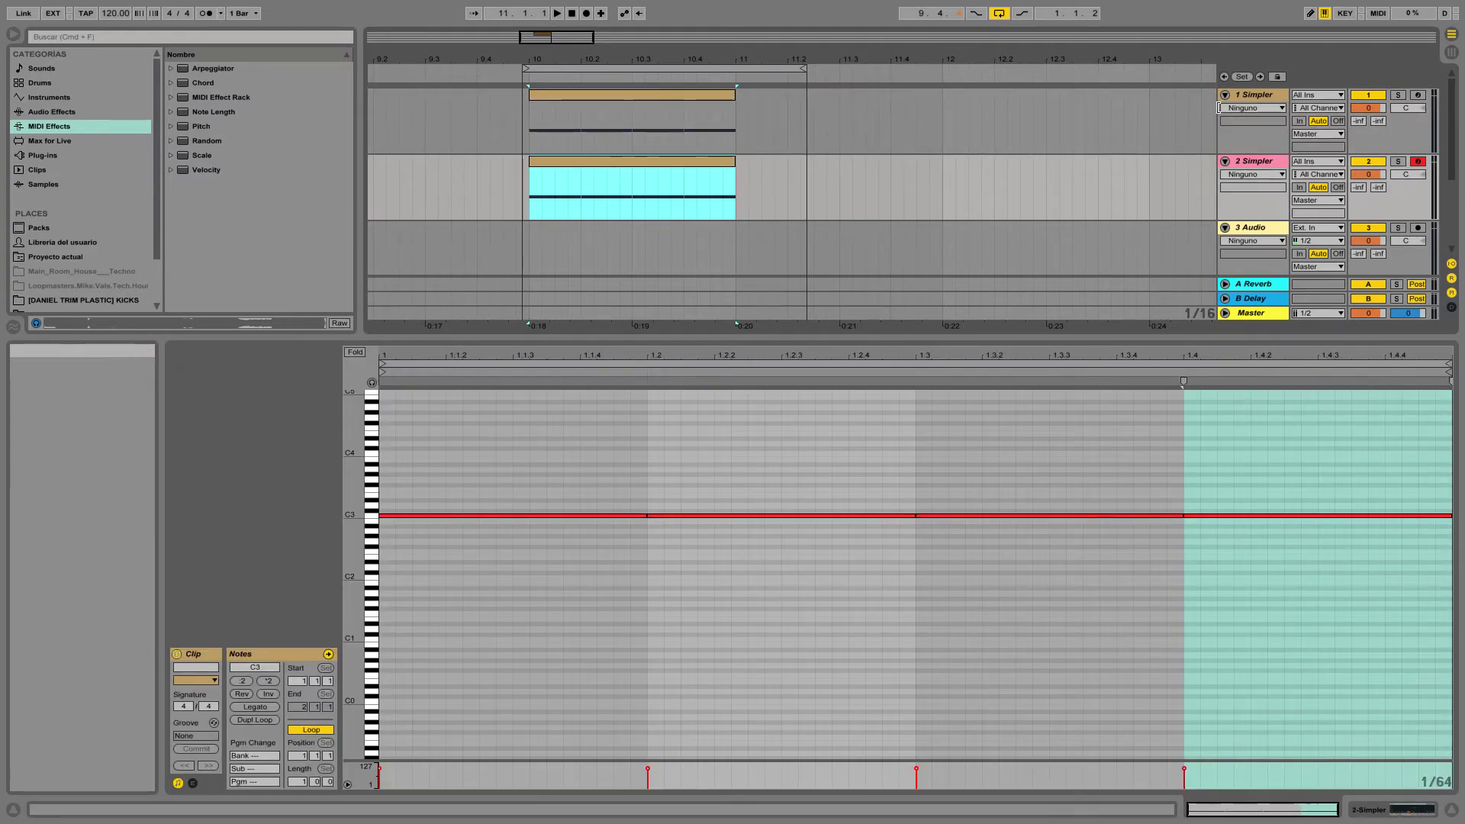
Load The Warden (Maceo Plex remix).mp3 from the user library's Clips folder into the first track's Simpler.
left_click(1252, 93)
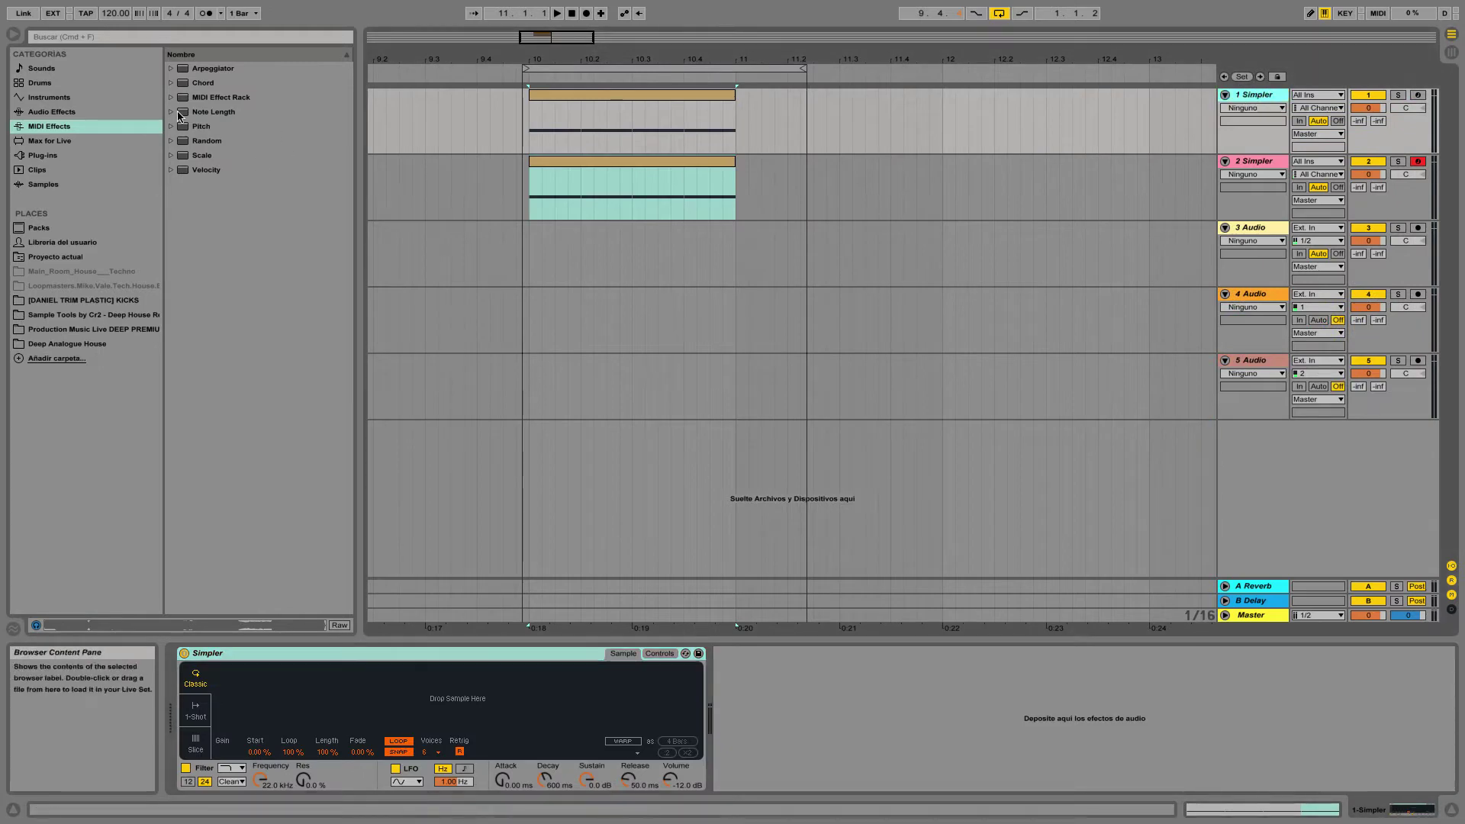
left_click(42, 170)
left_click(48, 156)
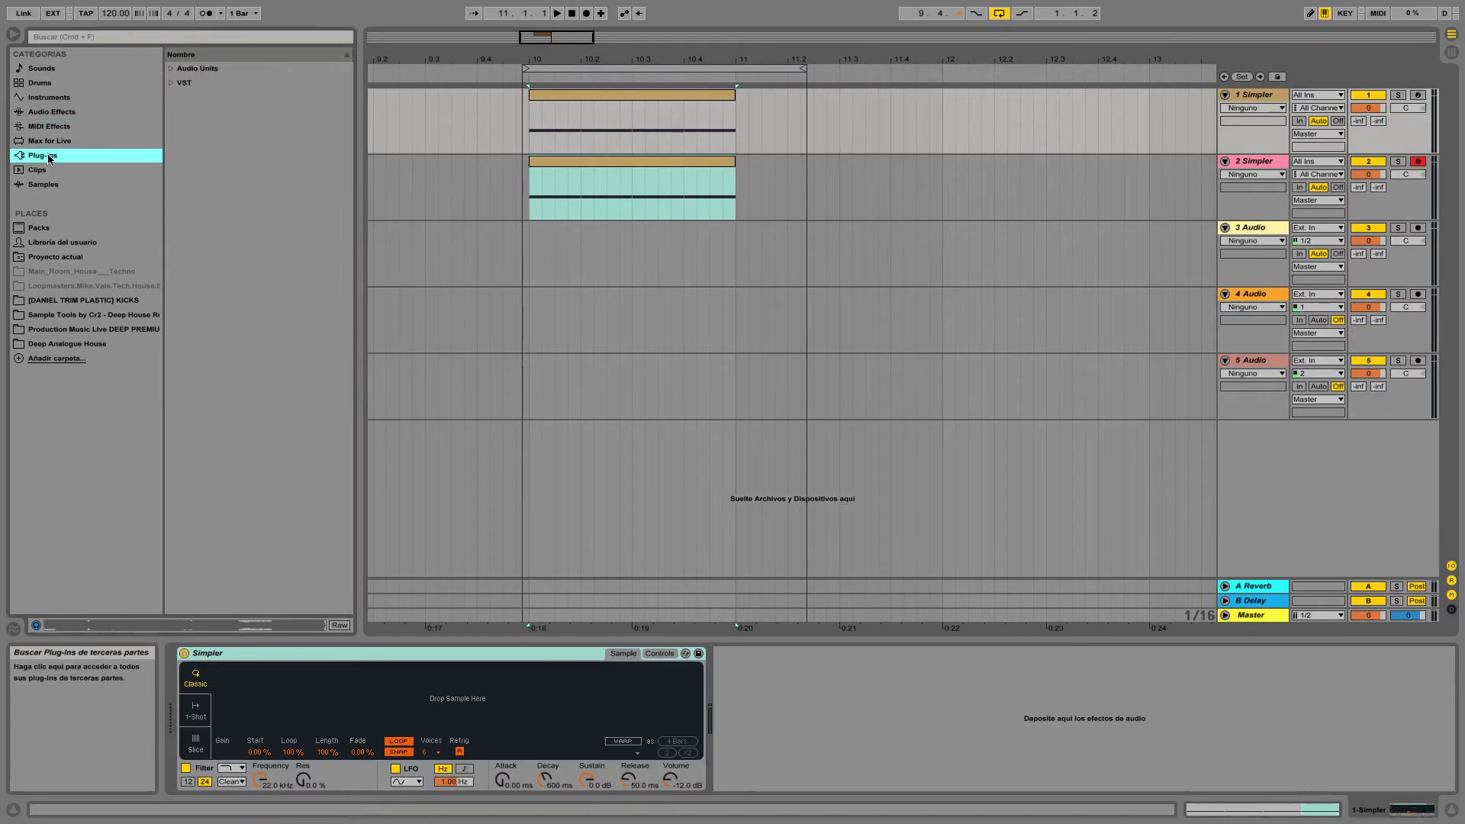
left_click(46, 242)
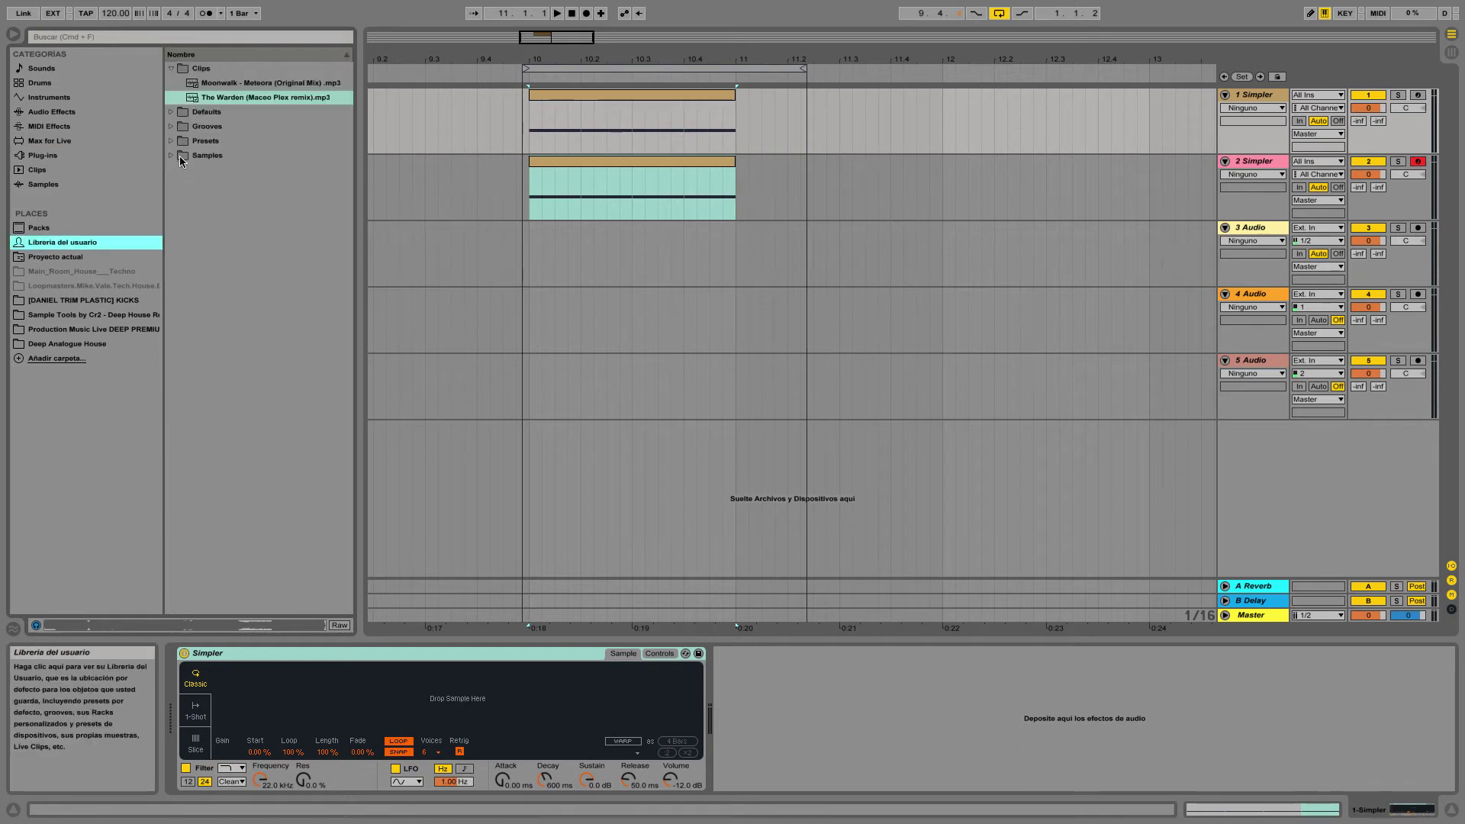
left_click(233, 84)
left_click(221, 99)
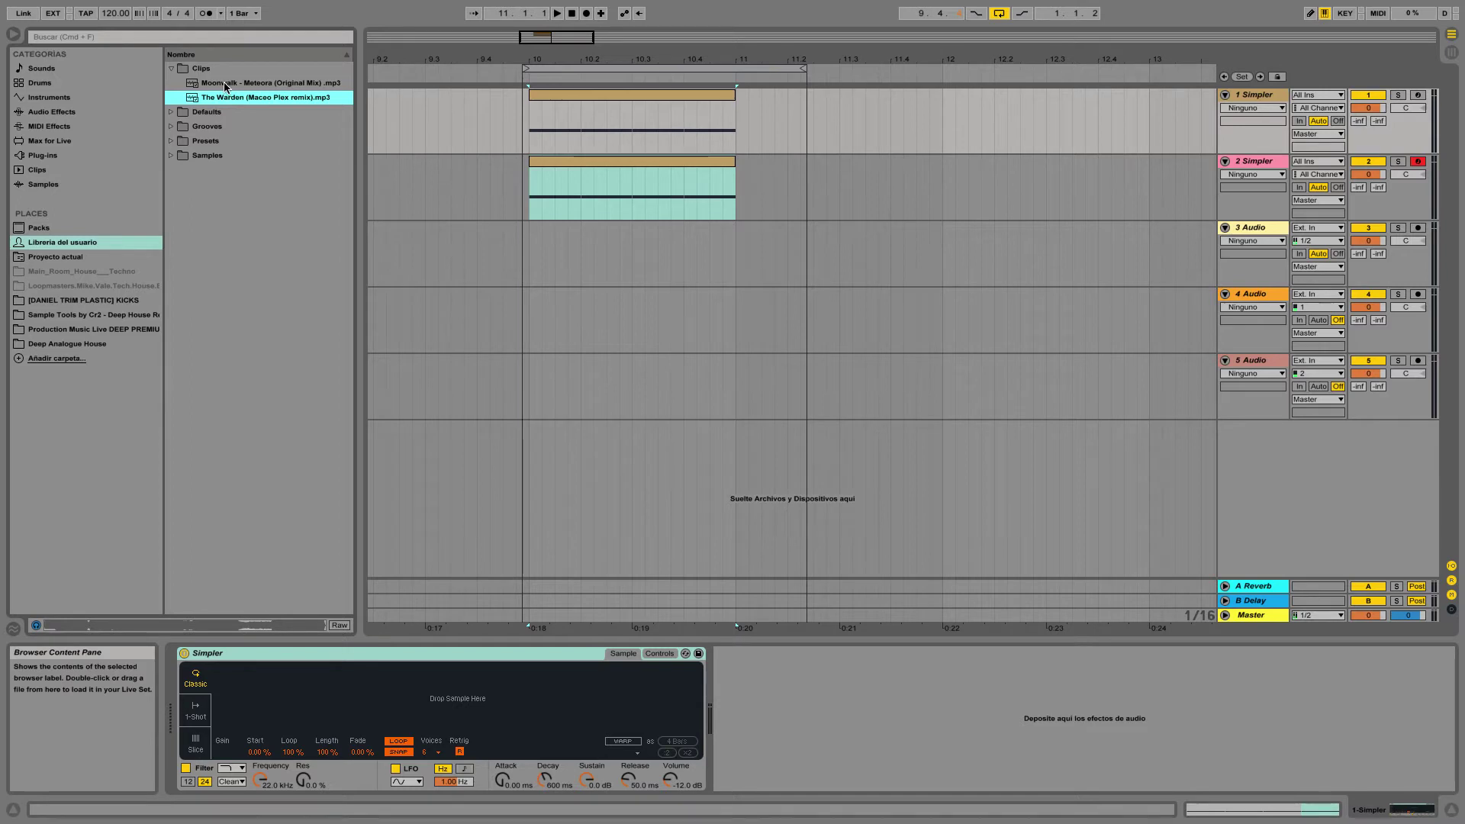
left_click(225, 84)
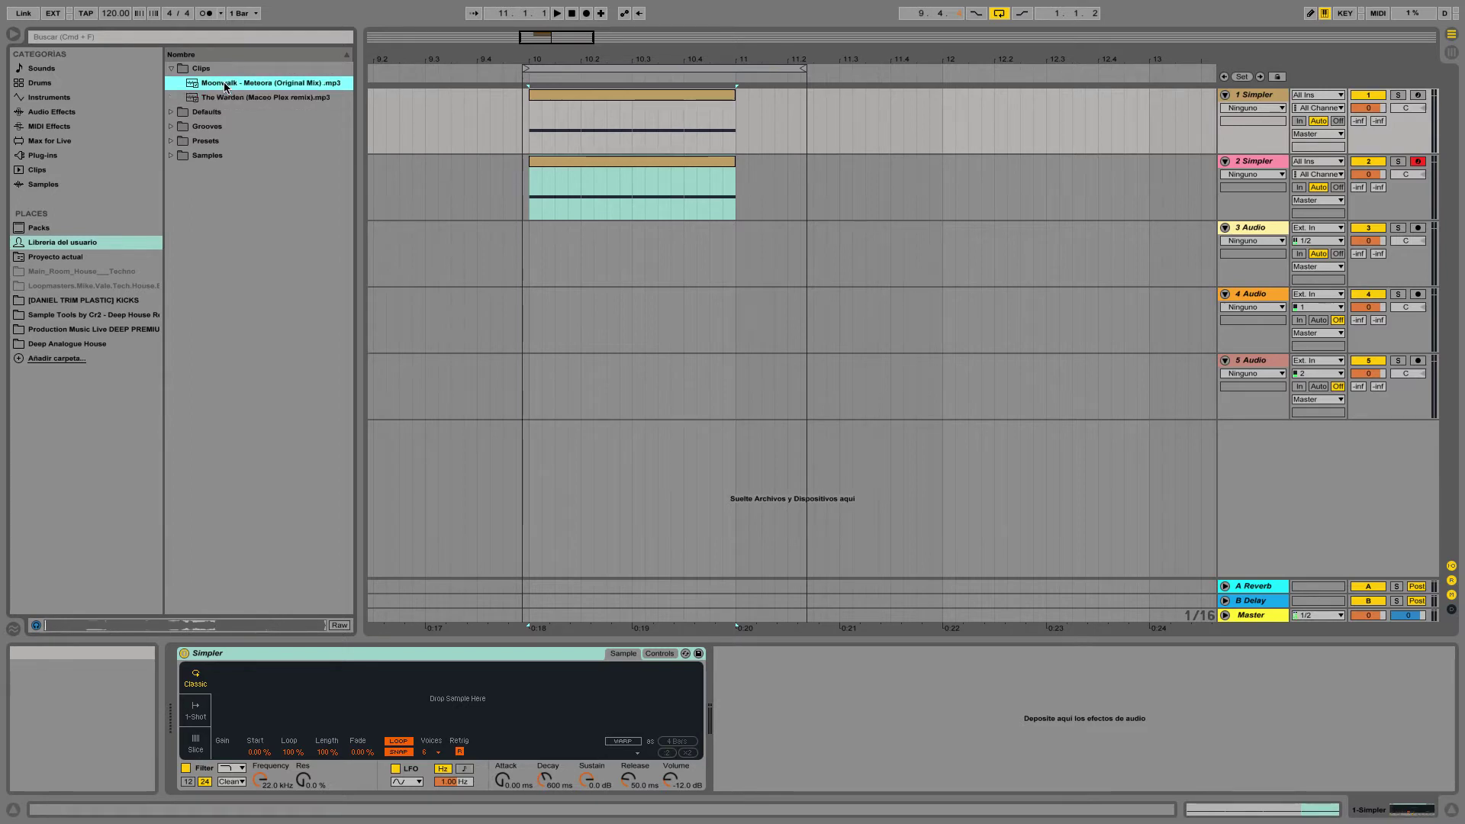
left_click(213, 97)
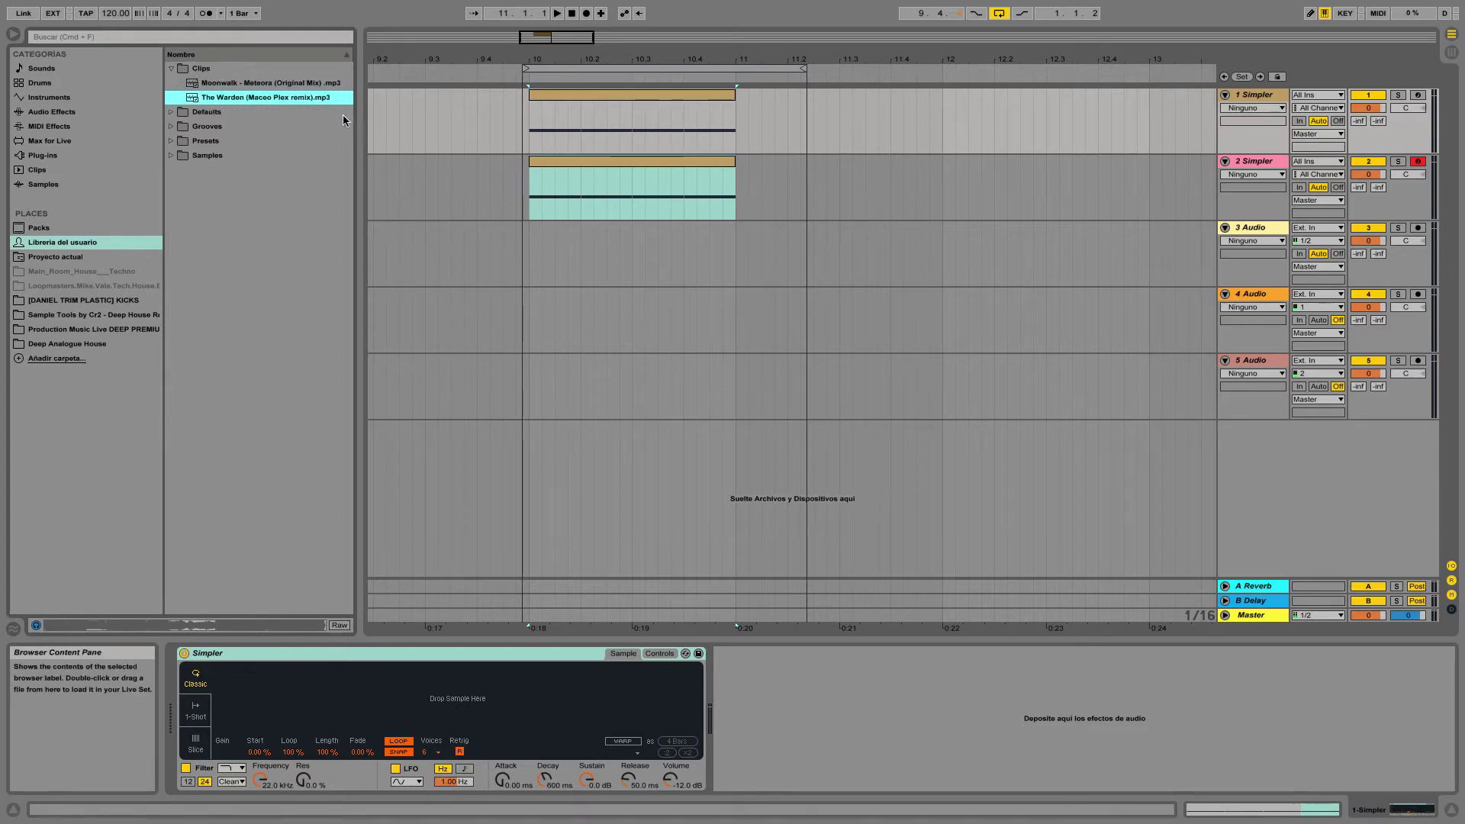
left_click(516, 133)
left_click_drag(235, 98, 381, 701)
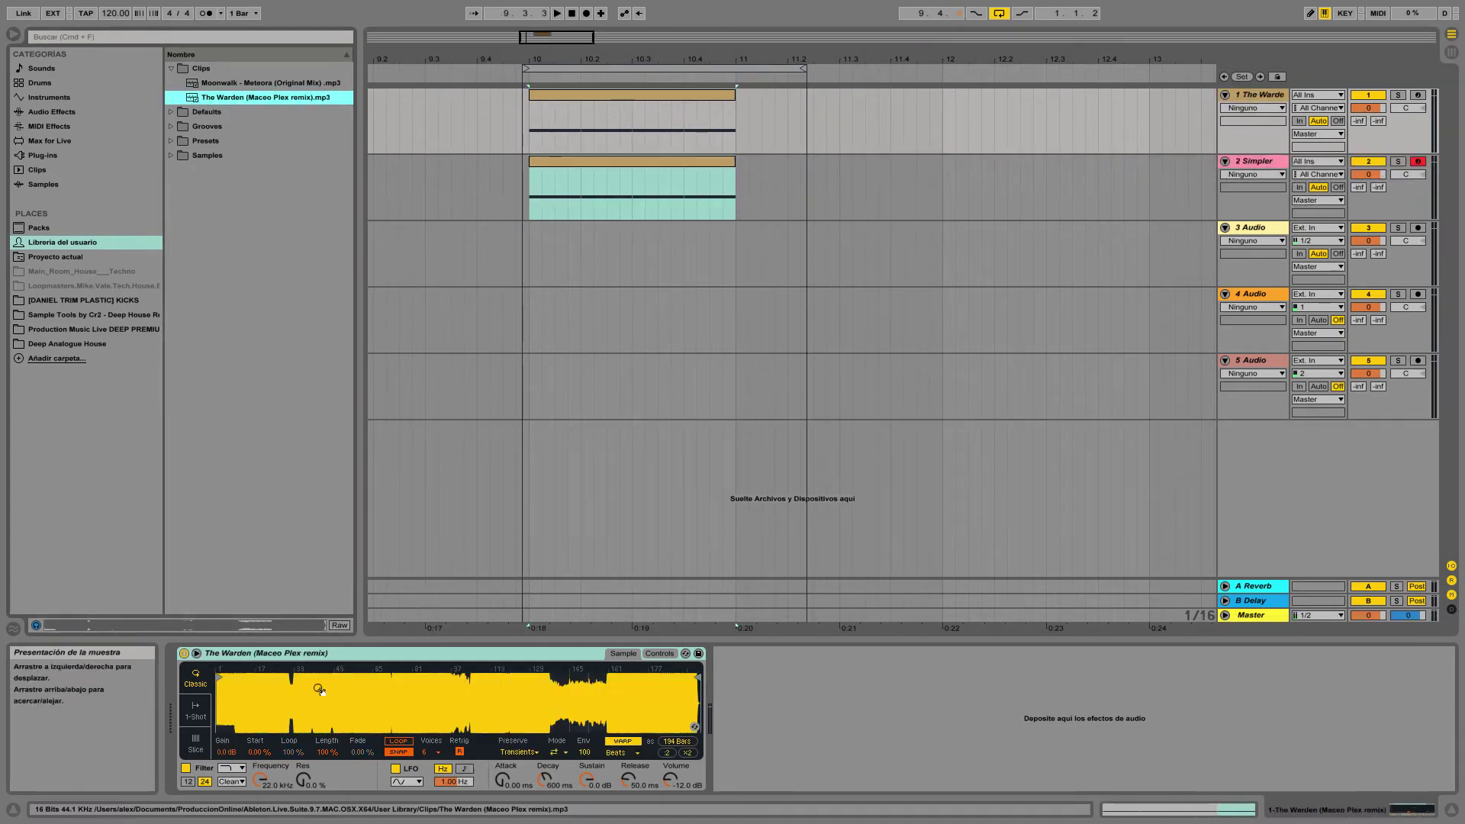
Shorten the sample region in Simpler to the first 1 bar of The Warden.
left_click_drag(695, 674, 239, 675)
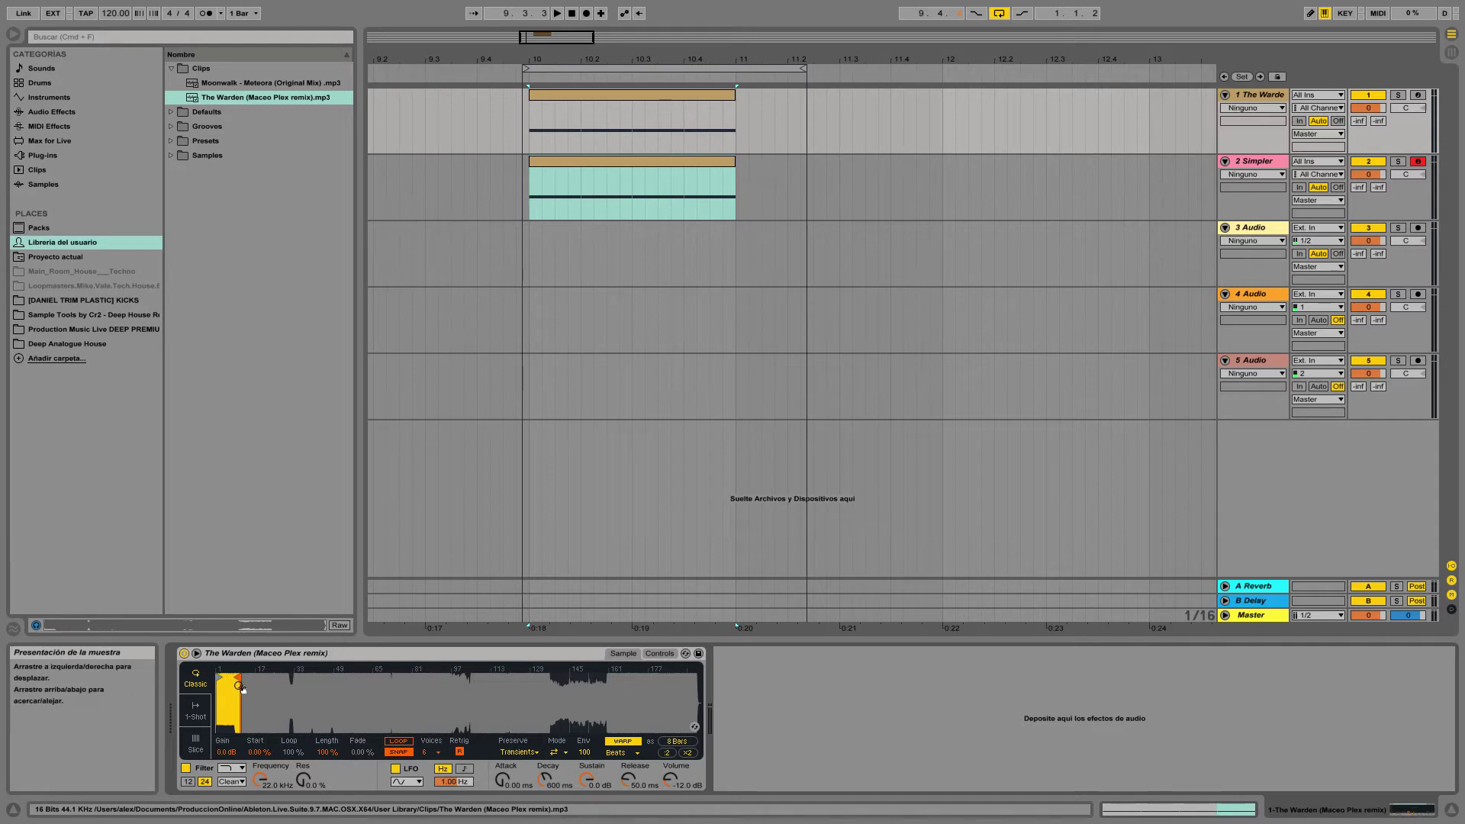
mouse_move(241, 689)
left_mouse_down()
mouse_move(241, 740)
mouse_move(340, 680)
mouse_move(229, 681)
mouse_move(222, 702)
mouse_move(223, 687)
left_mouse_up()
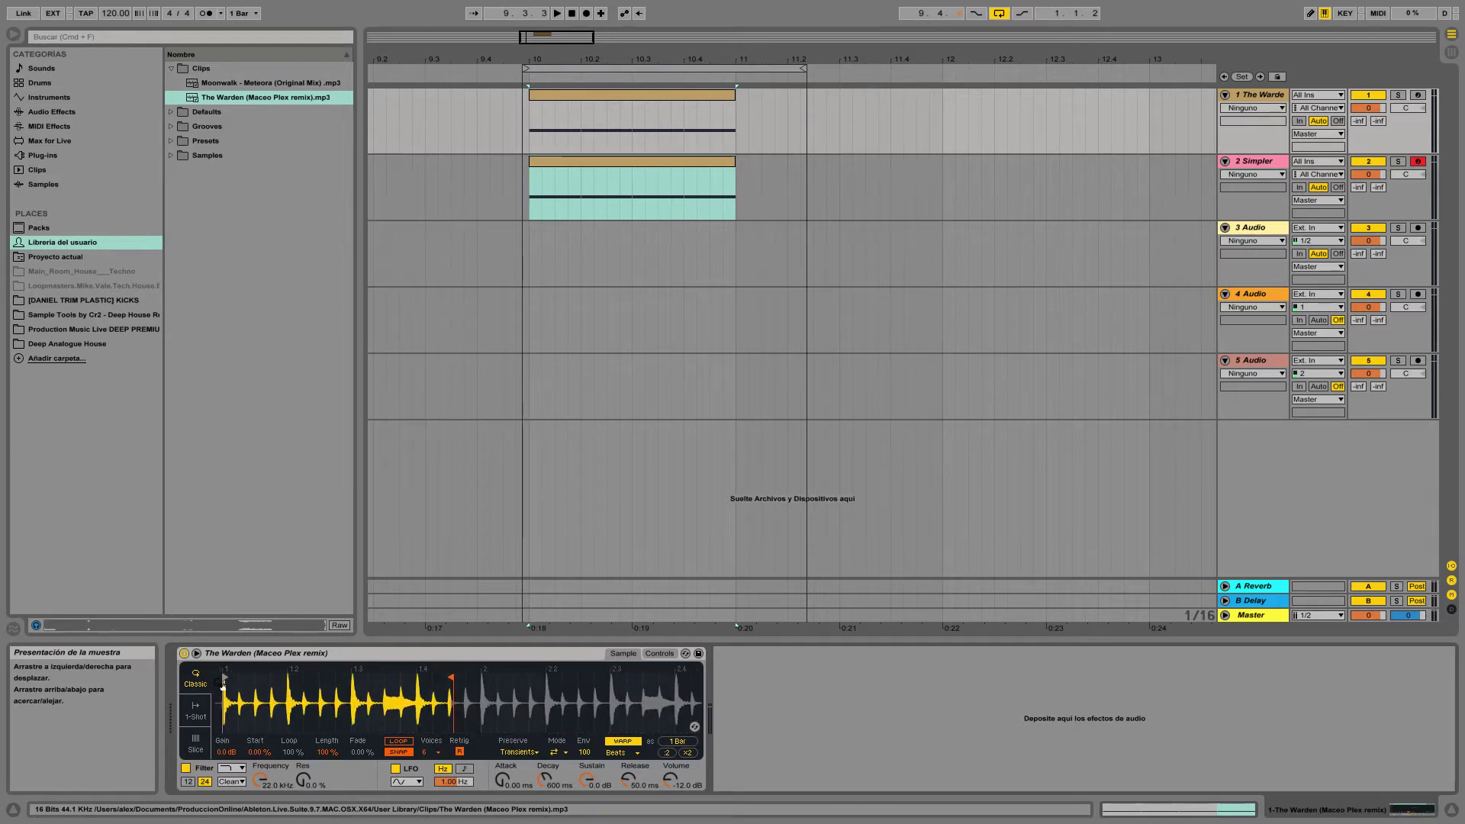
Trim The Warden's sample region in Simpler to the first kick hit, ending at about 1.1.2, and play it back.
left_click_drag(435, 679, 263, 690)
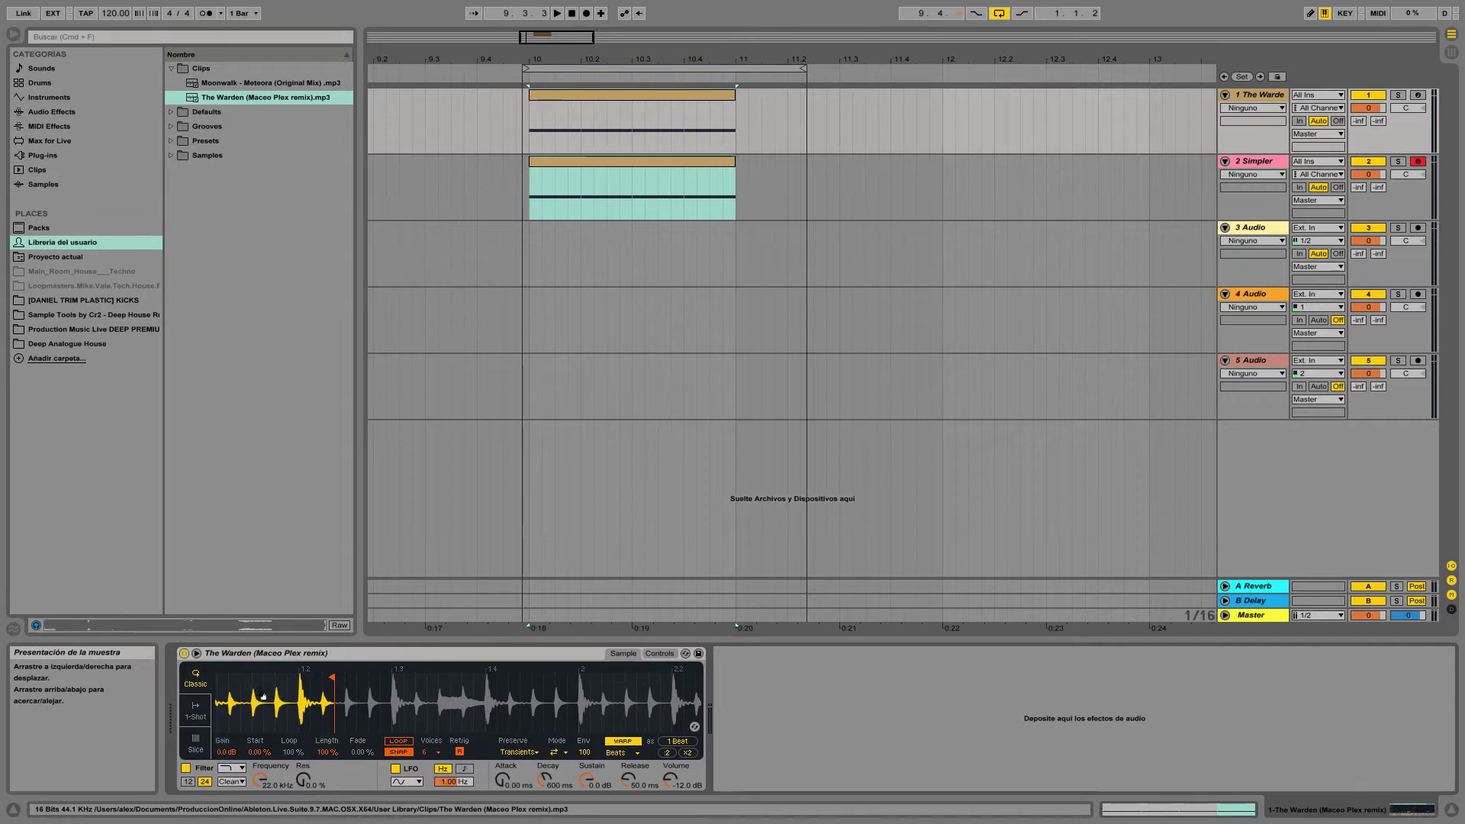
mouse_move(266, 686)
left_mouse_down()
mouse_move(253, 696)
mouse_move(268, 680)
left_mouse_up()
mouse_move(405, 676)
left_mouse_down()
mouse_move(233, 677)
mouse_move(266, 676)
mouse_move(263, 691)
left_mouse_up()
left_click_drag(367, 688, 337, 678)
key("space")
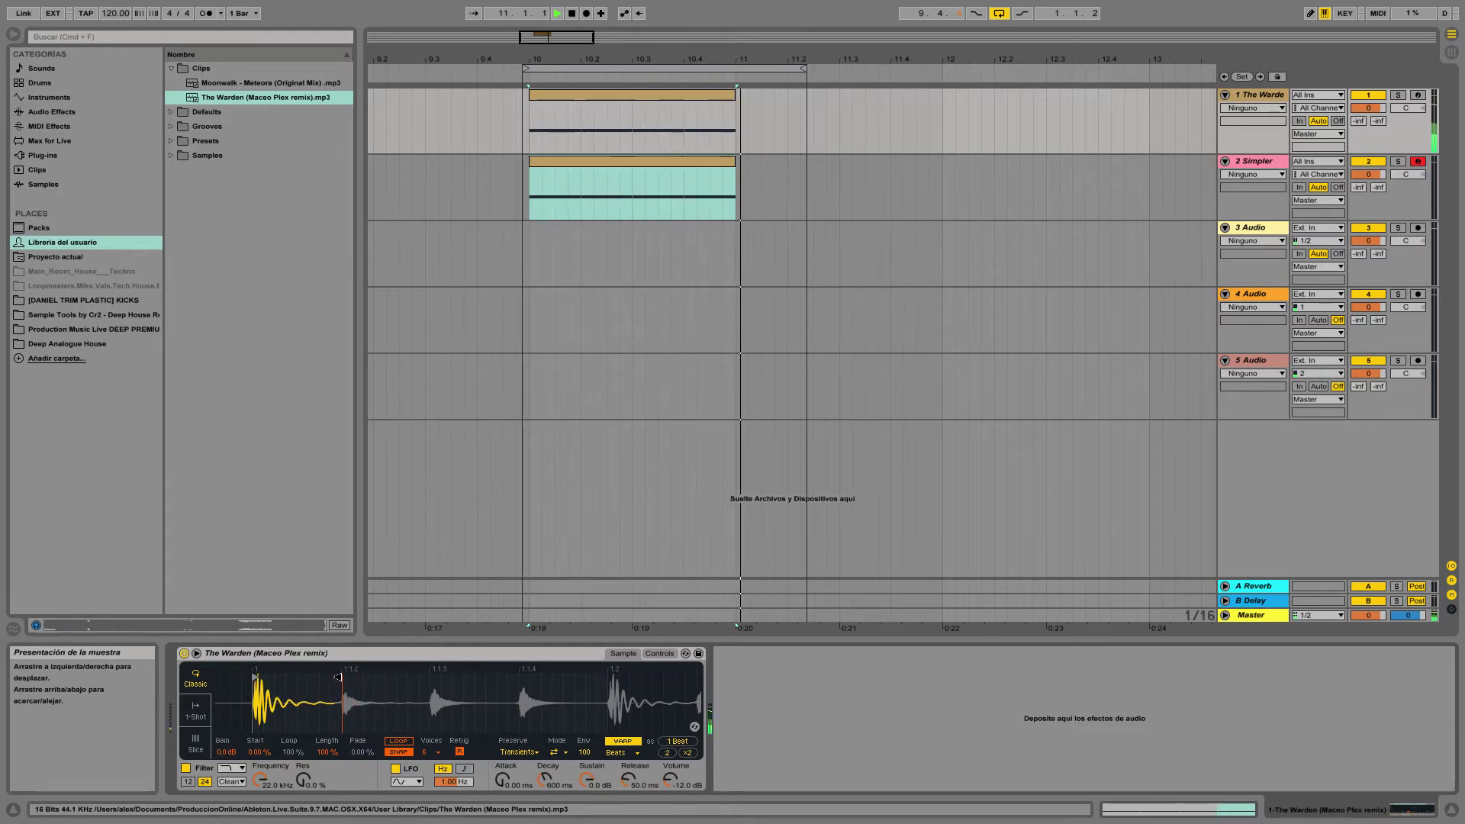
key("space")
Resize the arrangement loop to match the MIDI clips, starting at 10.1.1 with a length of 1.0.0.
left_click(799, 68)
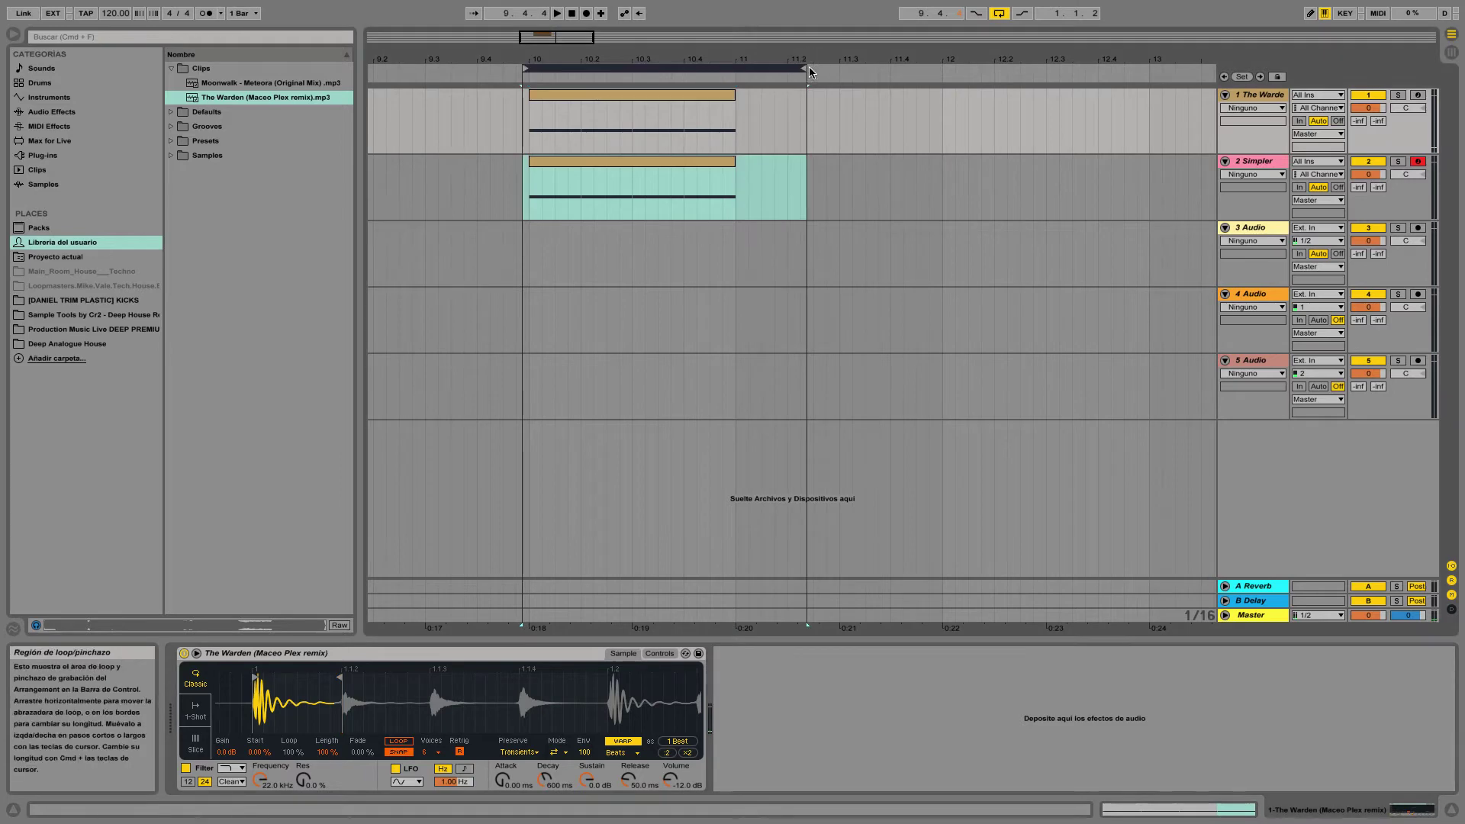
left_click_drag(785, 68, 736, 68)
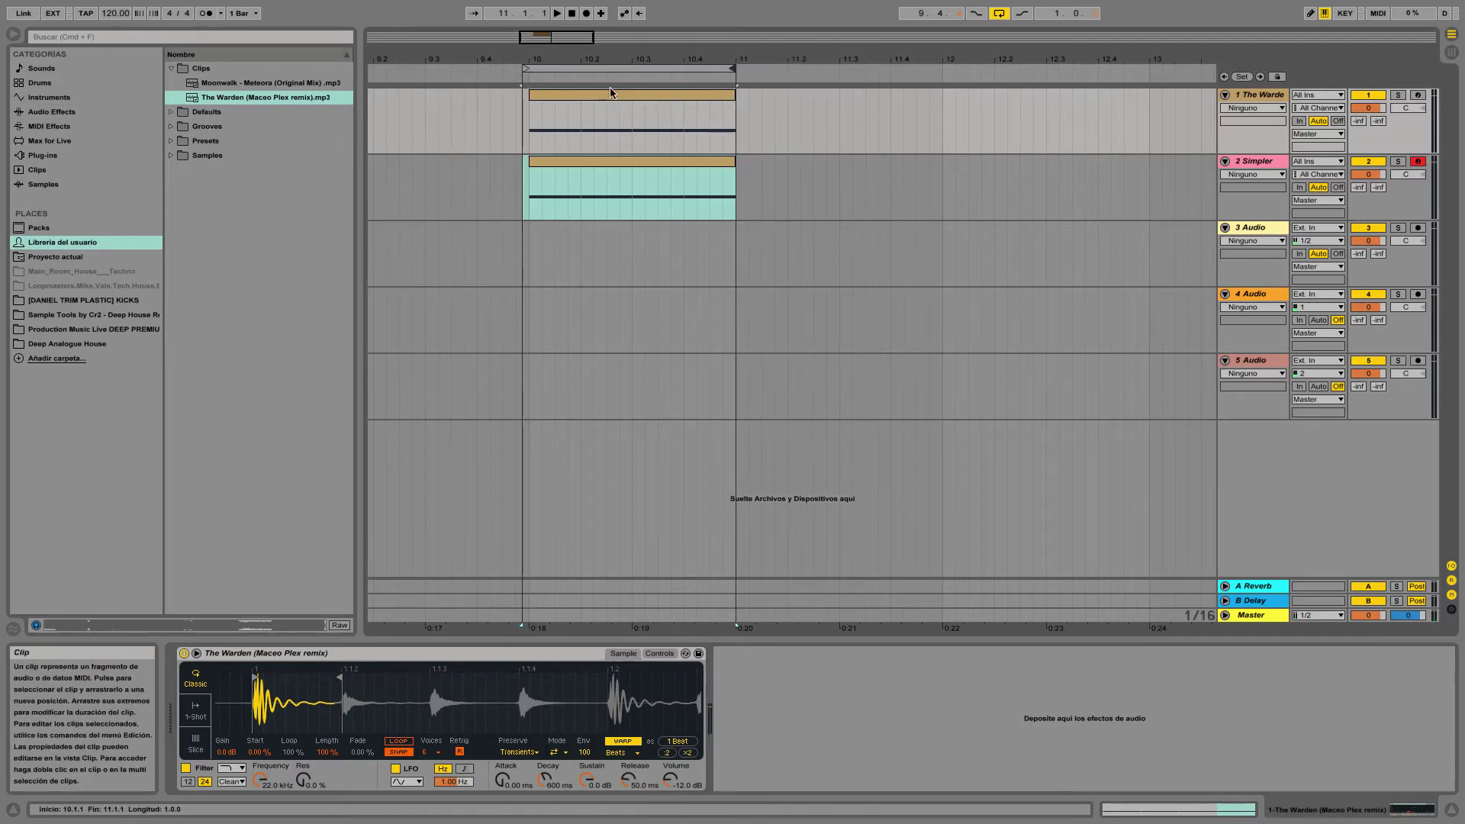
left_click_drag(525, 68, 531, 70)
Review the notes in the first track's MIDI clip and play back the looped kick.
double_click(576, 95)
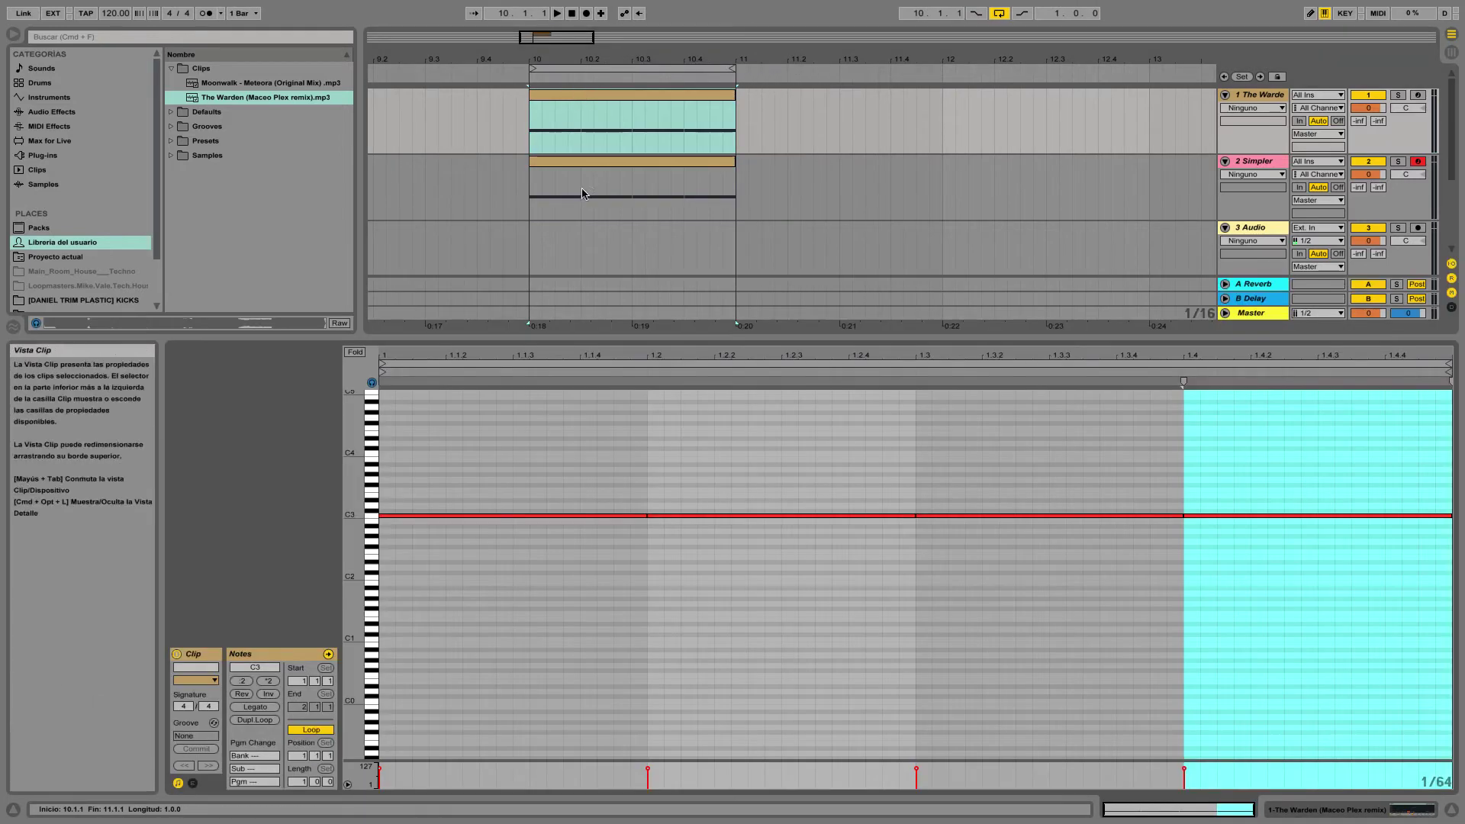
left_click_drag(481, 488, 505, 540)
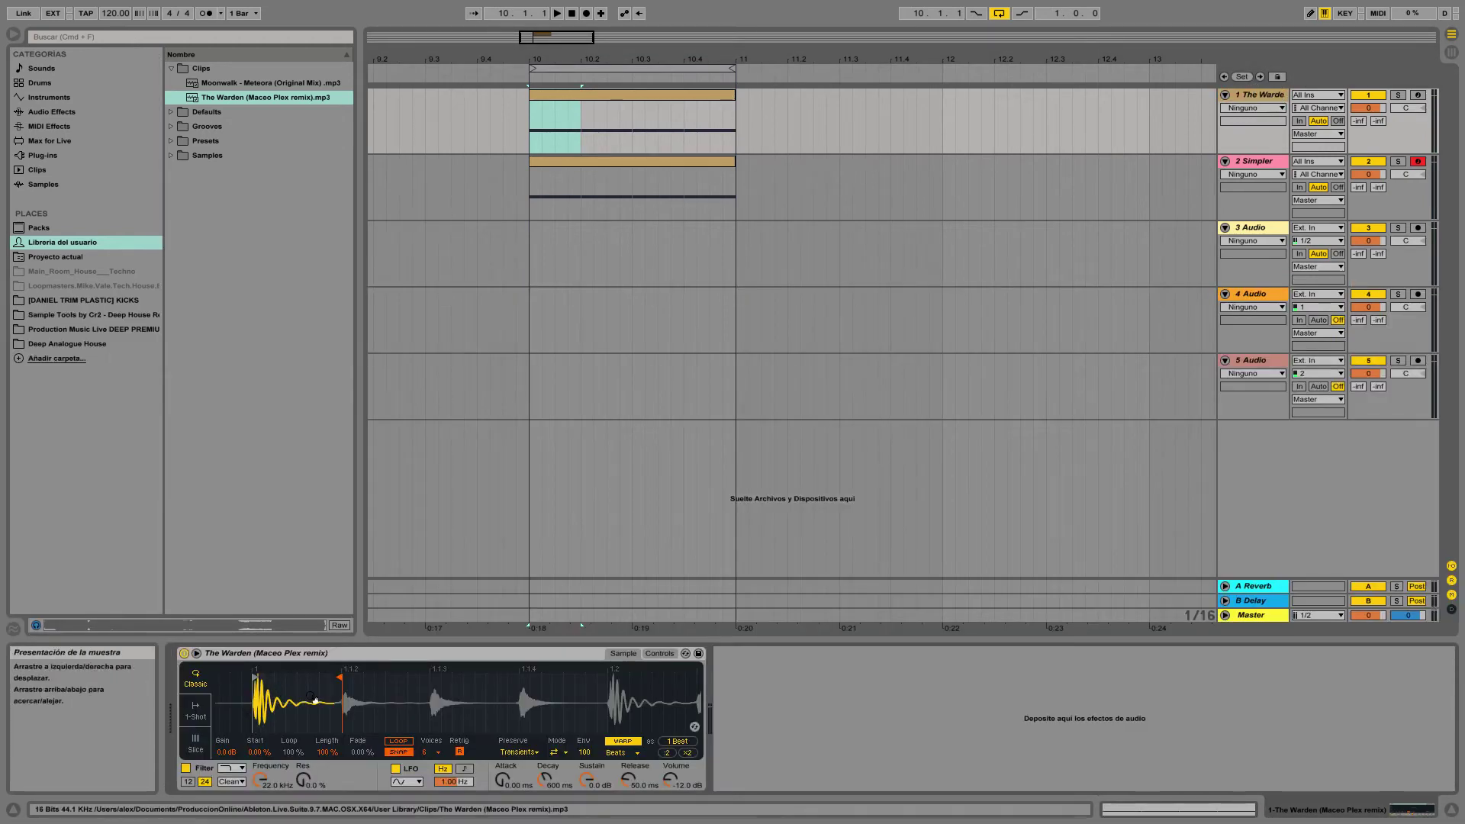
key("space")
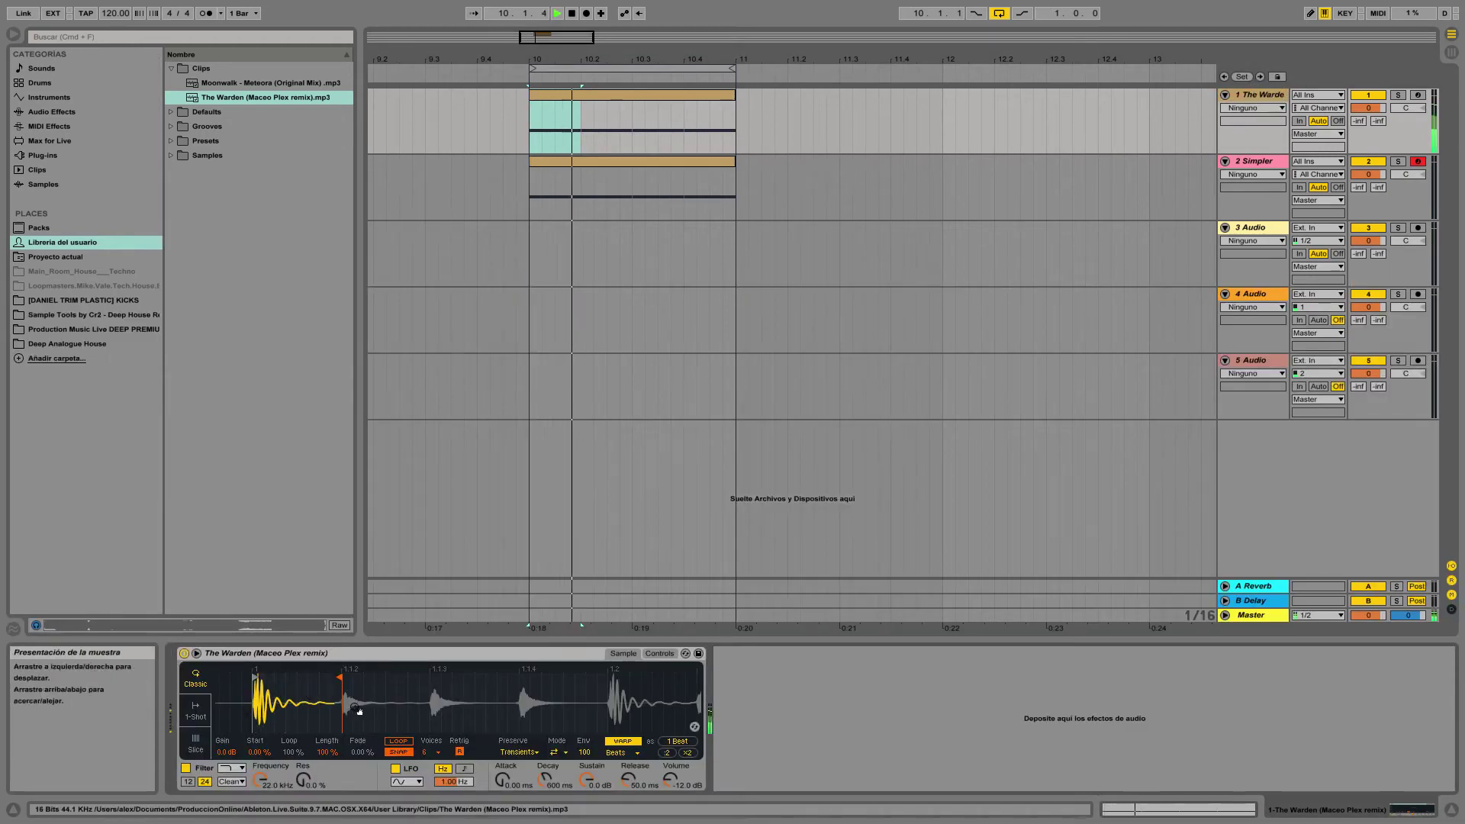
key("space")
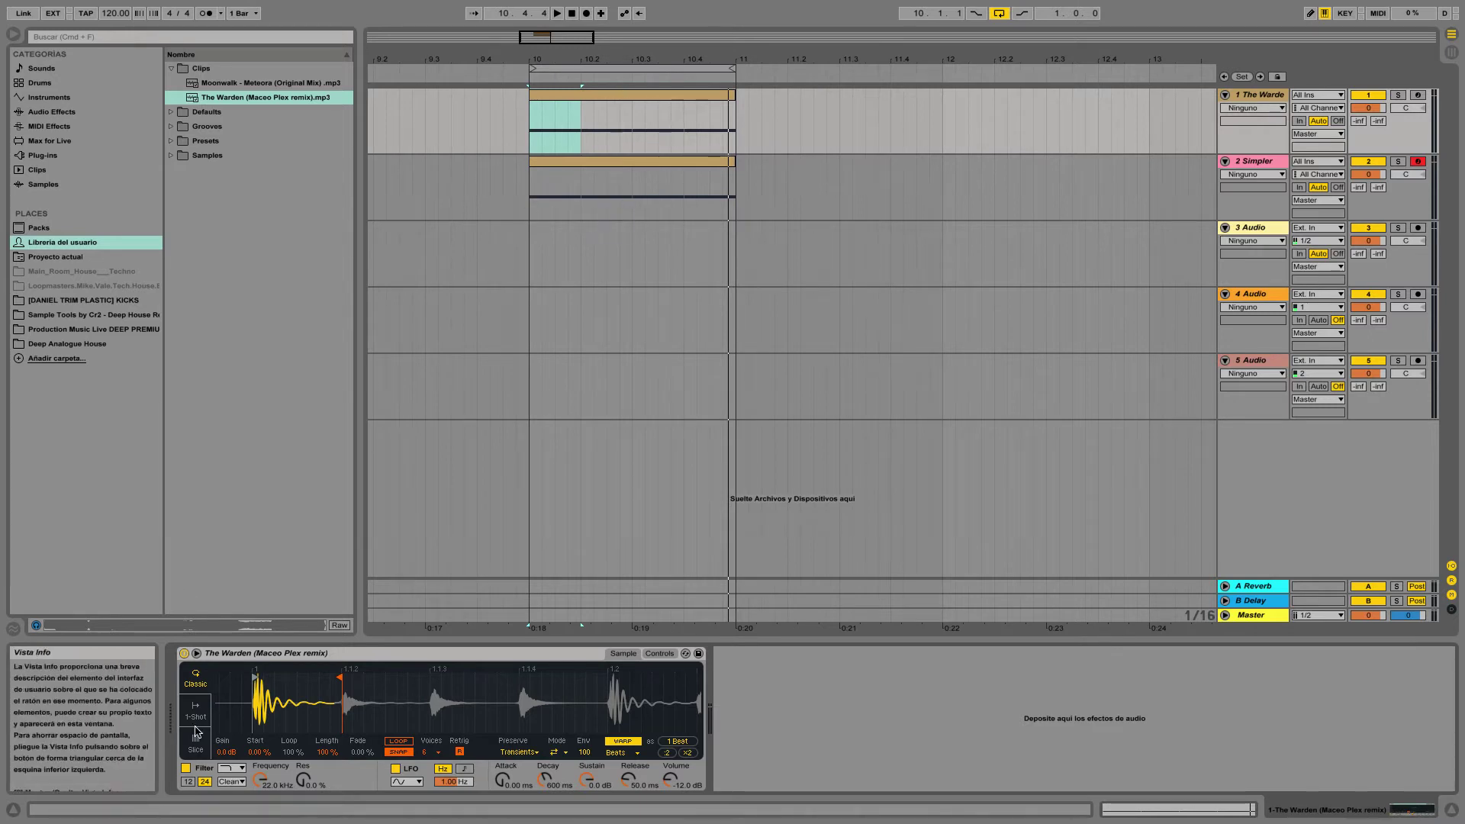
Switch The Warden's Simpler to 1-Shot mode, set Fade Out to about 58.9 ms, and play the loop.
left_click(195, 712)
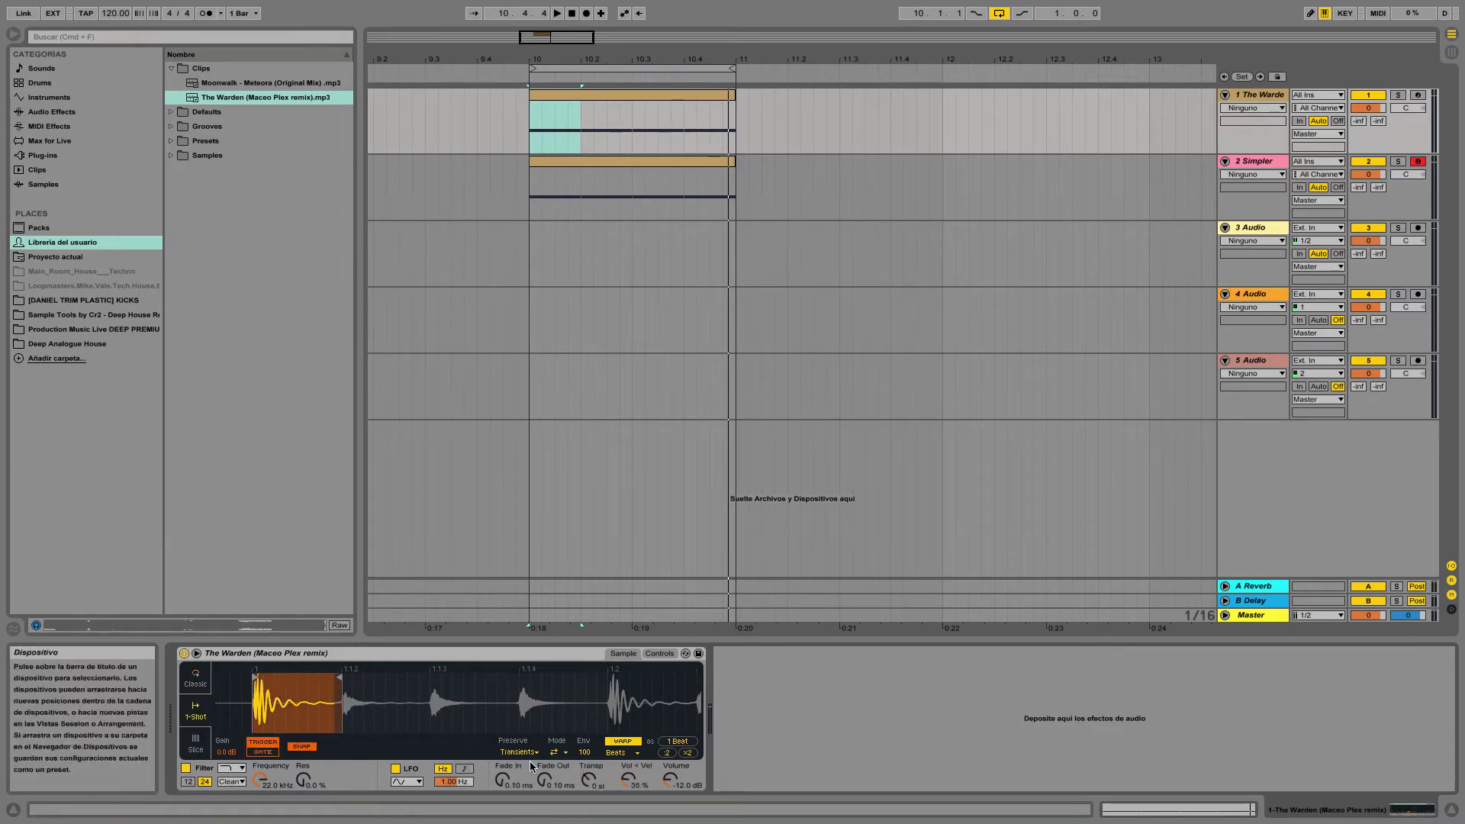
left_click_drag(338, 680, 338, 661)
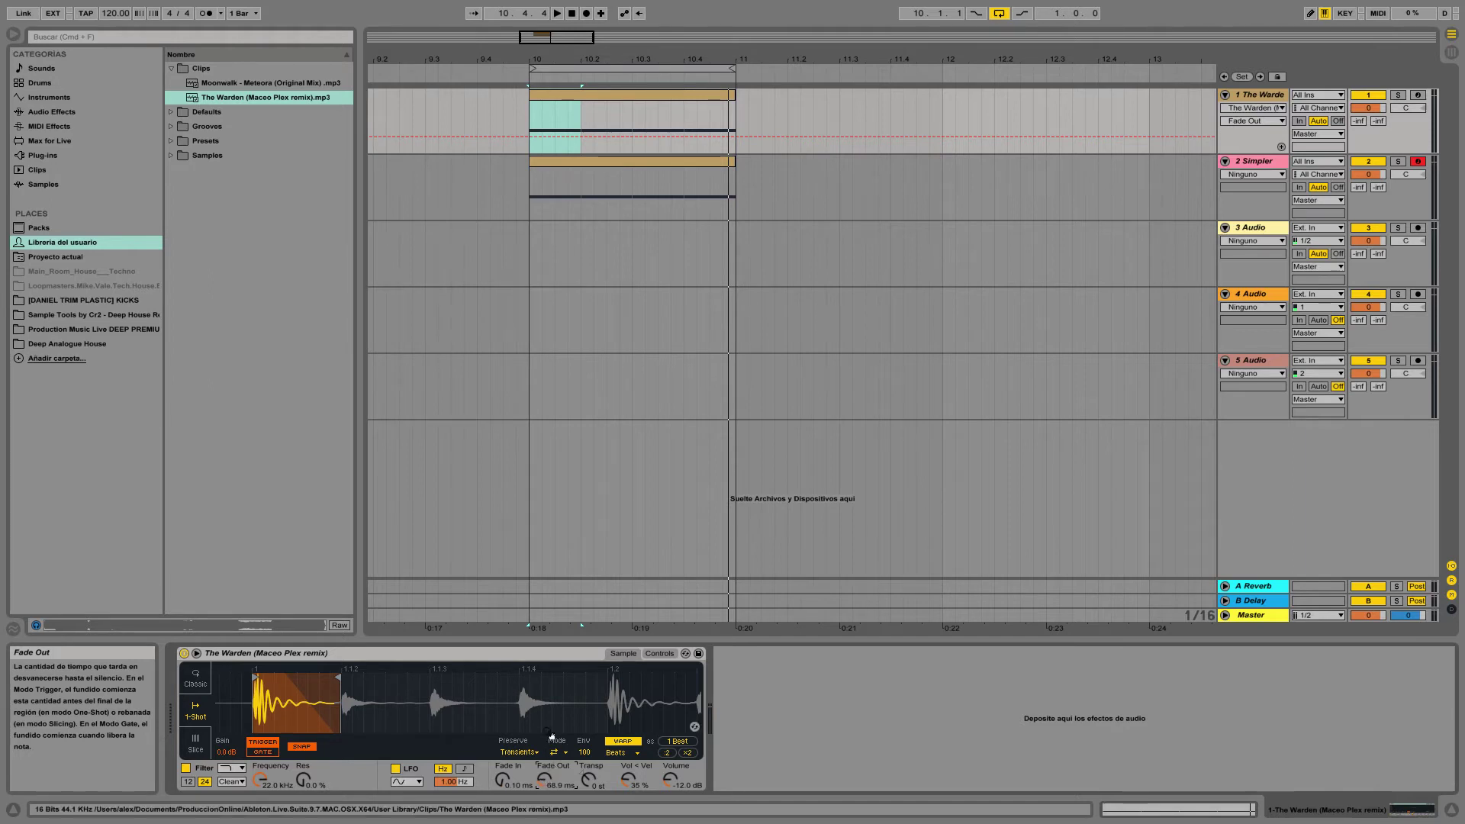
key("space")
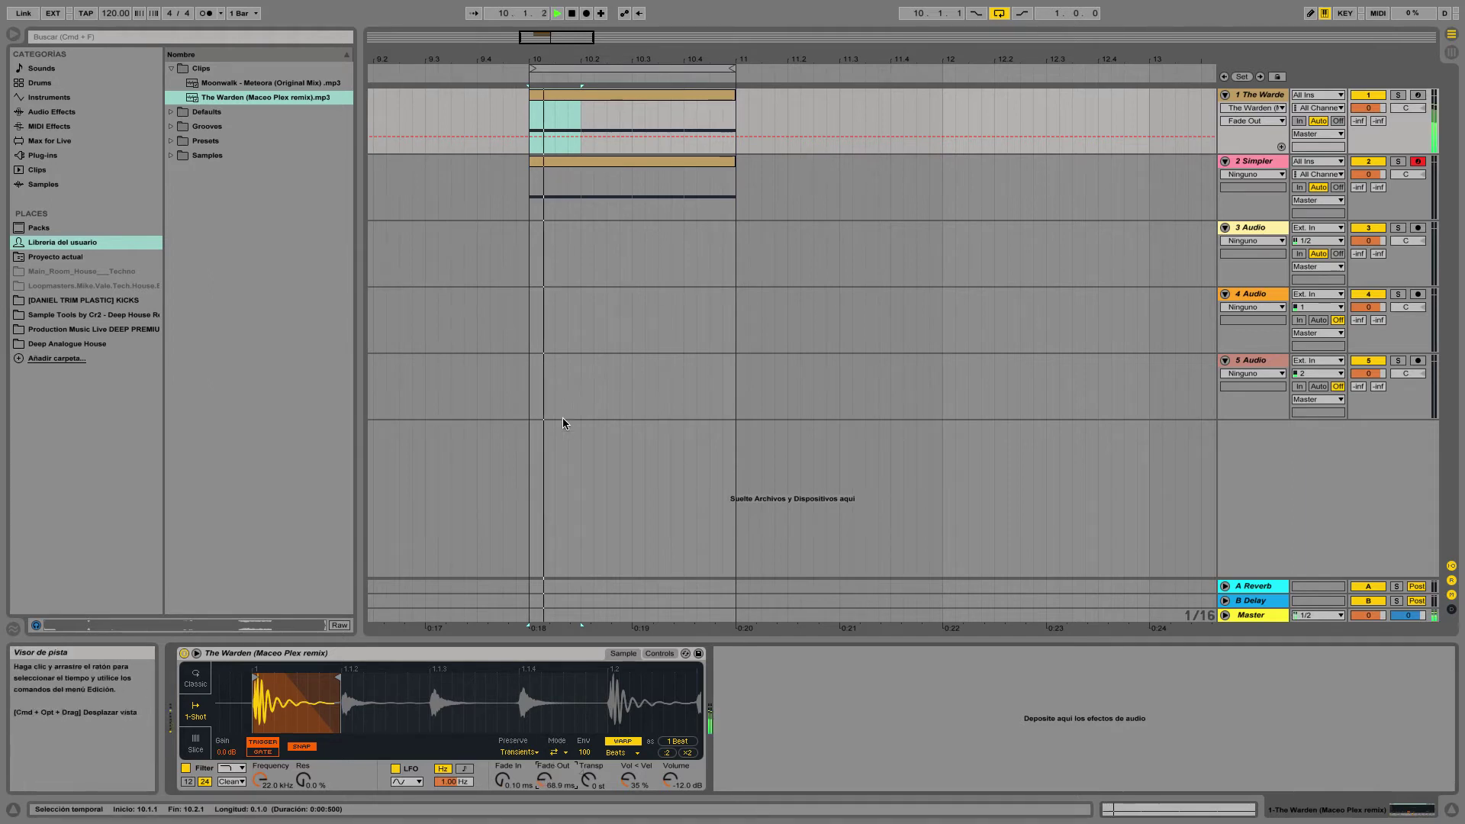
key("space")
Load Moonwalk - Meteora (Original Mix) .mp3 into the second track's Simpler and shorten its sample region to the first 1 beat.
left_click(1255, 161)
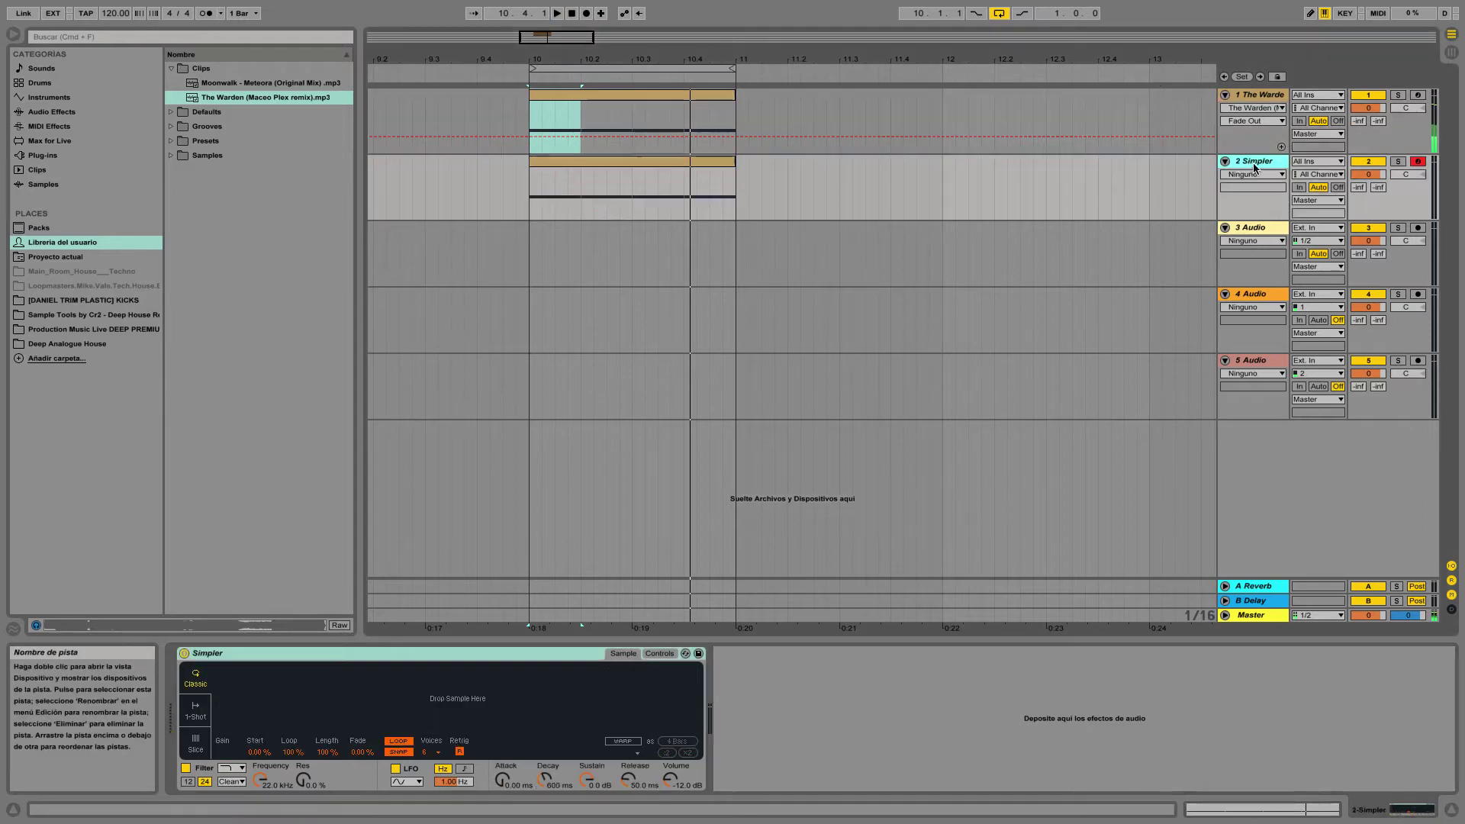
left_click_drag(216, 82, 261, 671)
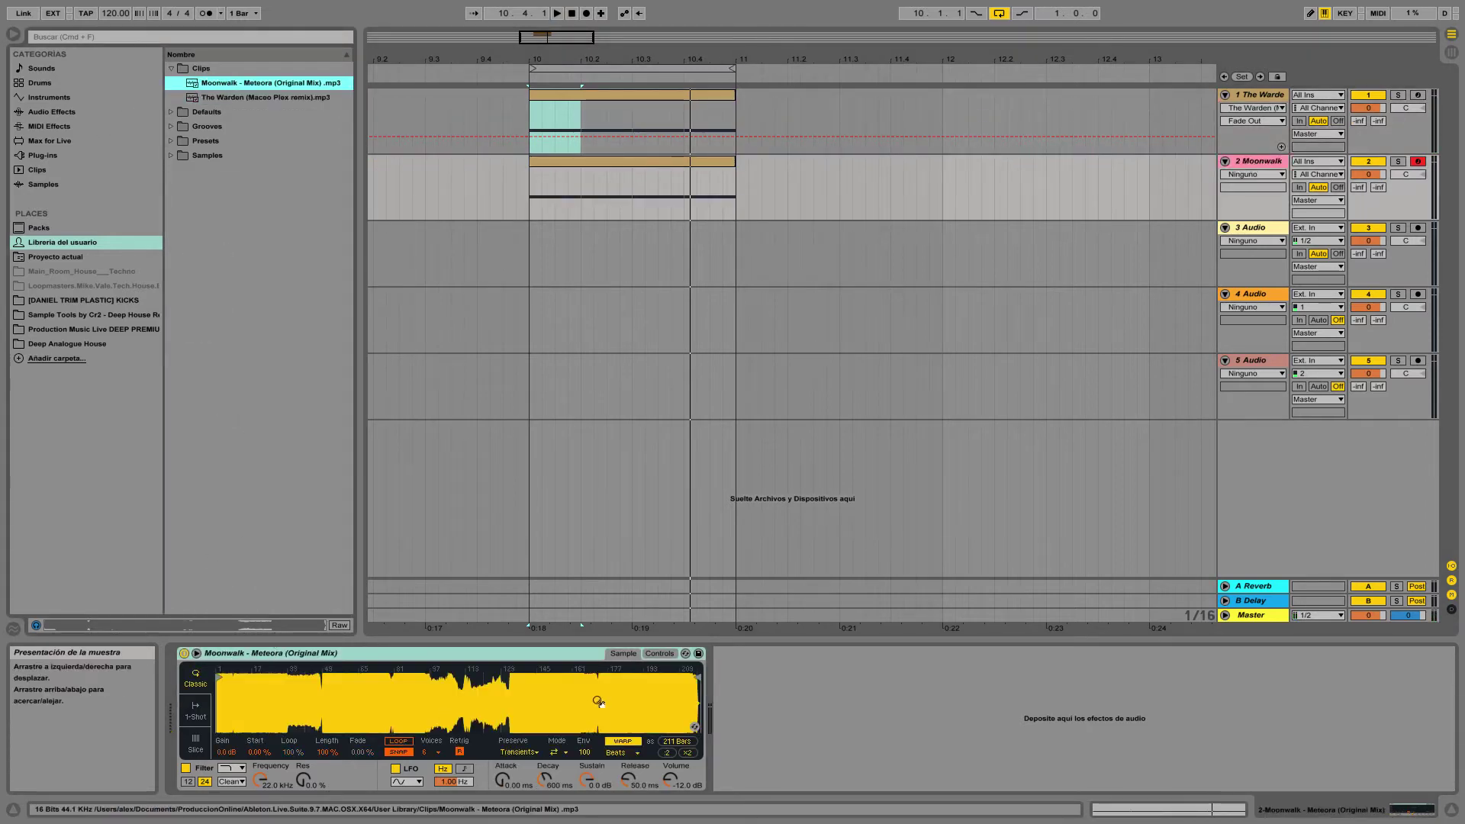
mouse_move(695, 673)
left_mouse_down()
mouse_move(259, 684)
mouse_move(222, 692)
mouse_move(229, 725)
mouse_move(488, 687)
mouse_move(238, 680)
mouse_move(238, 733)
mouse_move(220, 681)
left_mouse_up()
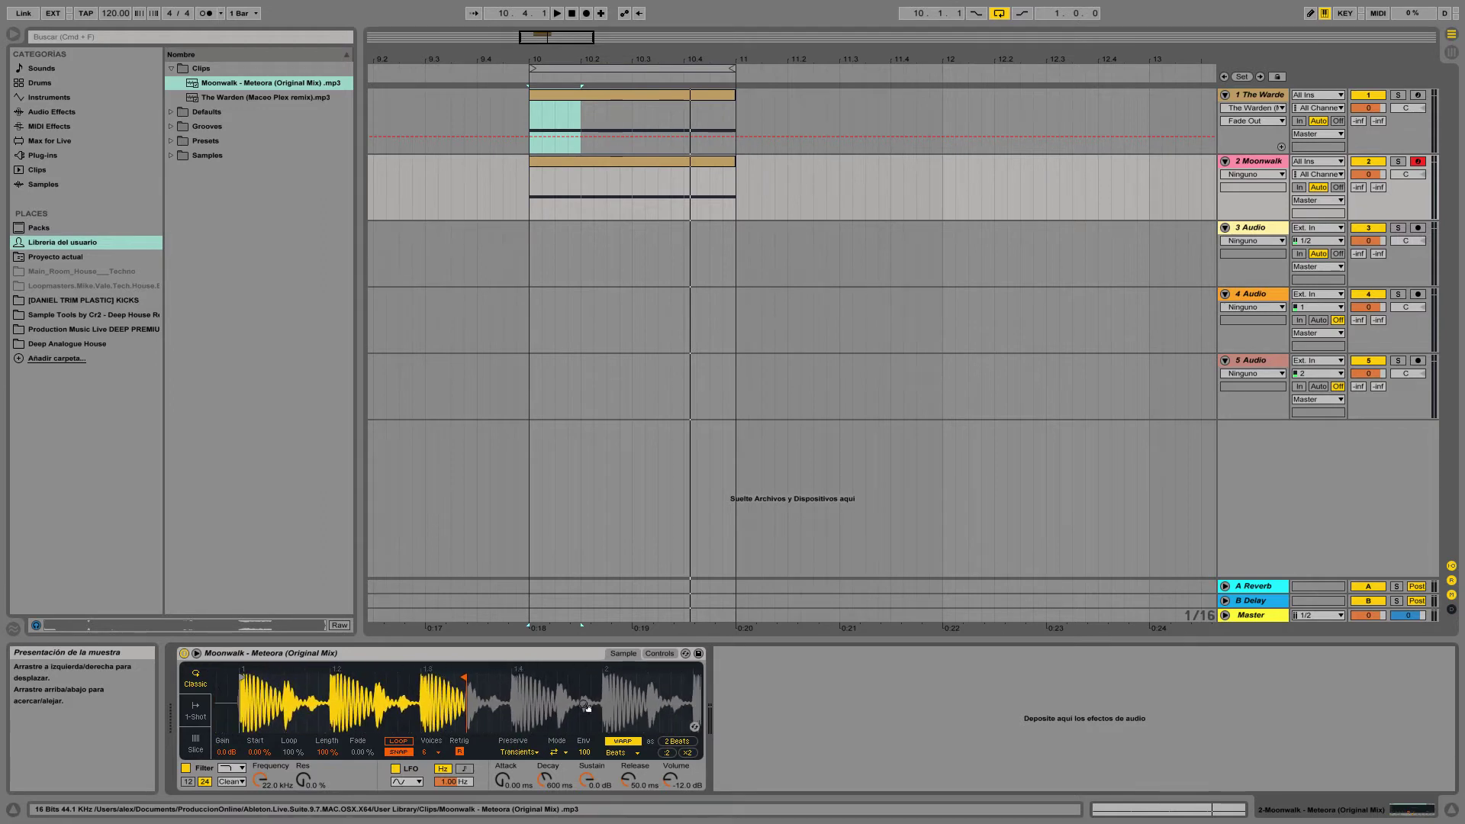
left_click_drag(461, 676, 341, 679)
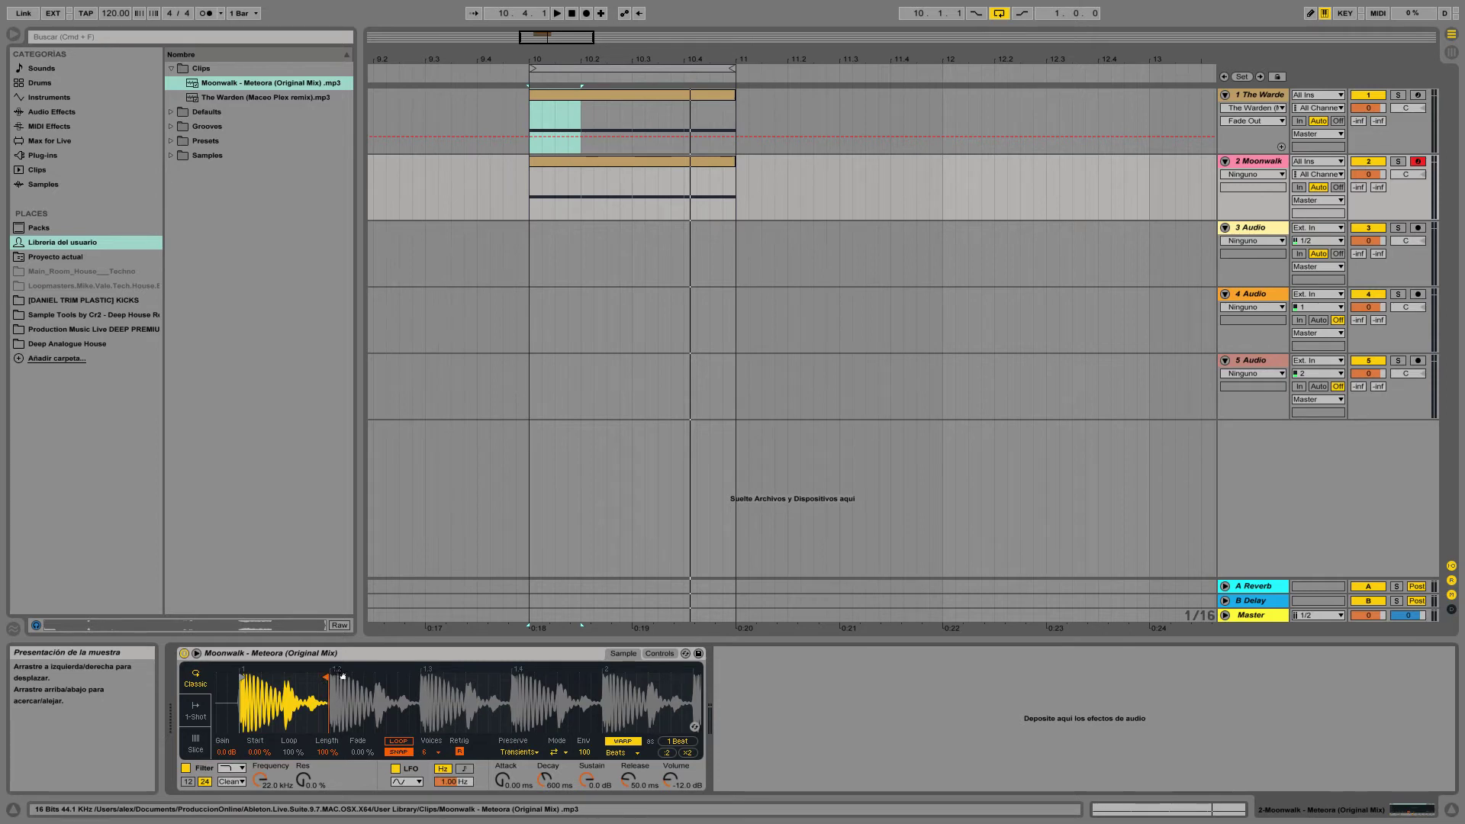
Examine Meteora's waveform further into the track and around its first kick, and play the loop with both tracks.
left_click_drag(354, 686, 353, 641)
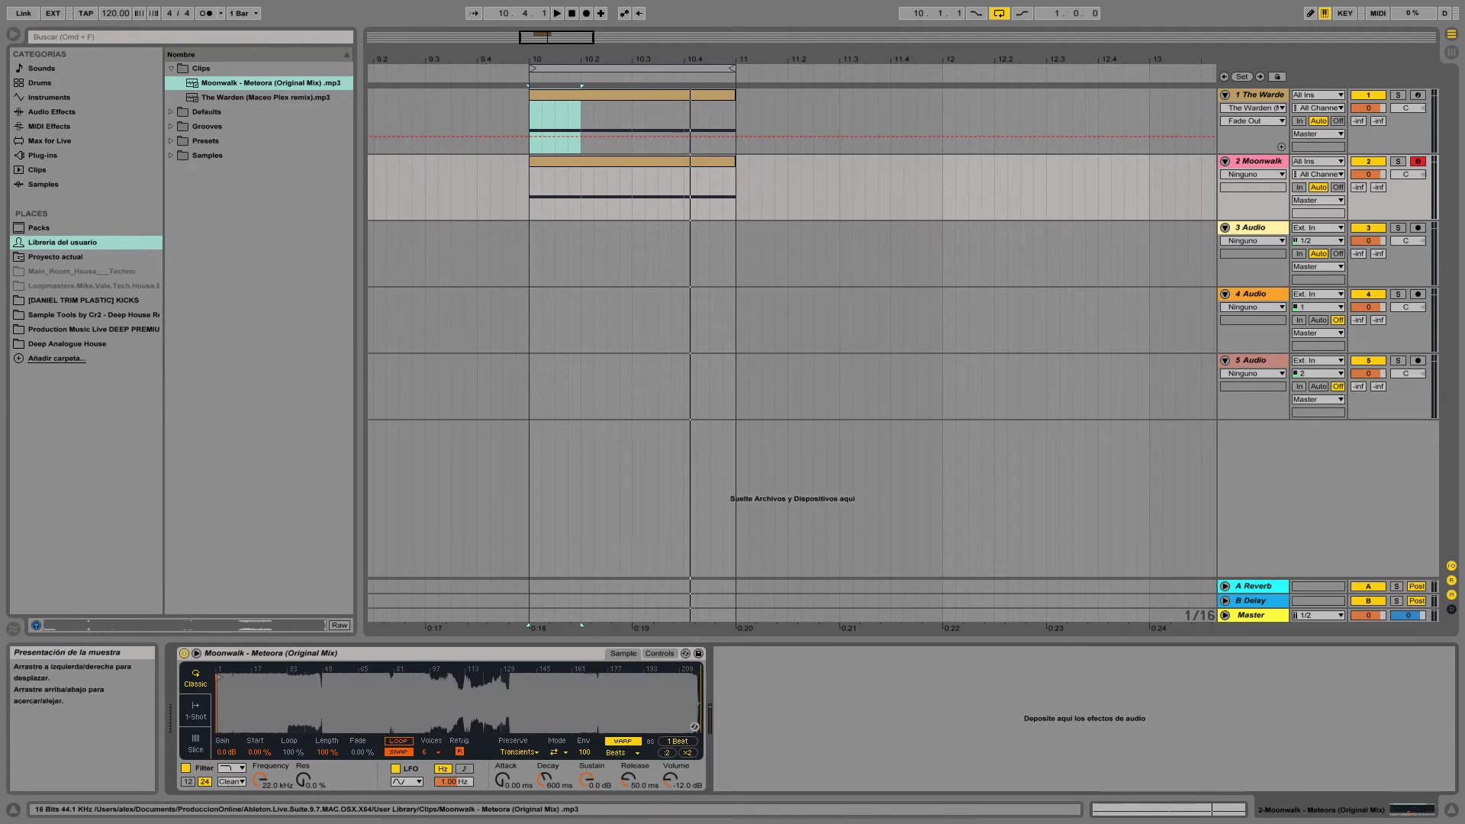
left_click_drag(458, 698, 367, 710)
left_click_drag(597, 646, 626, 671)
left_click_drag(383, 670, 383, 702)
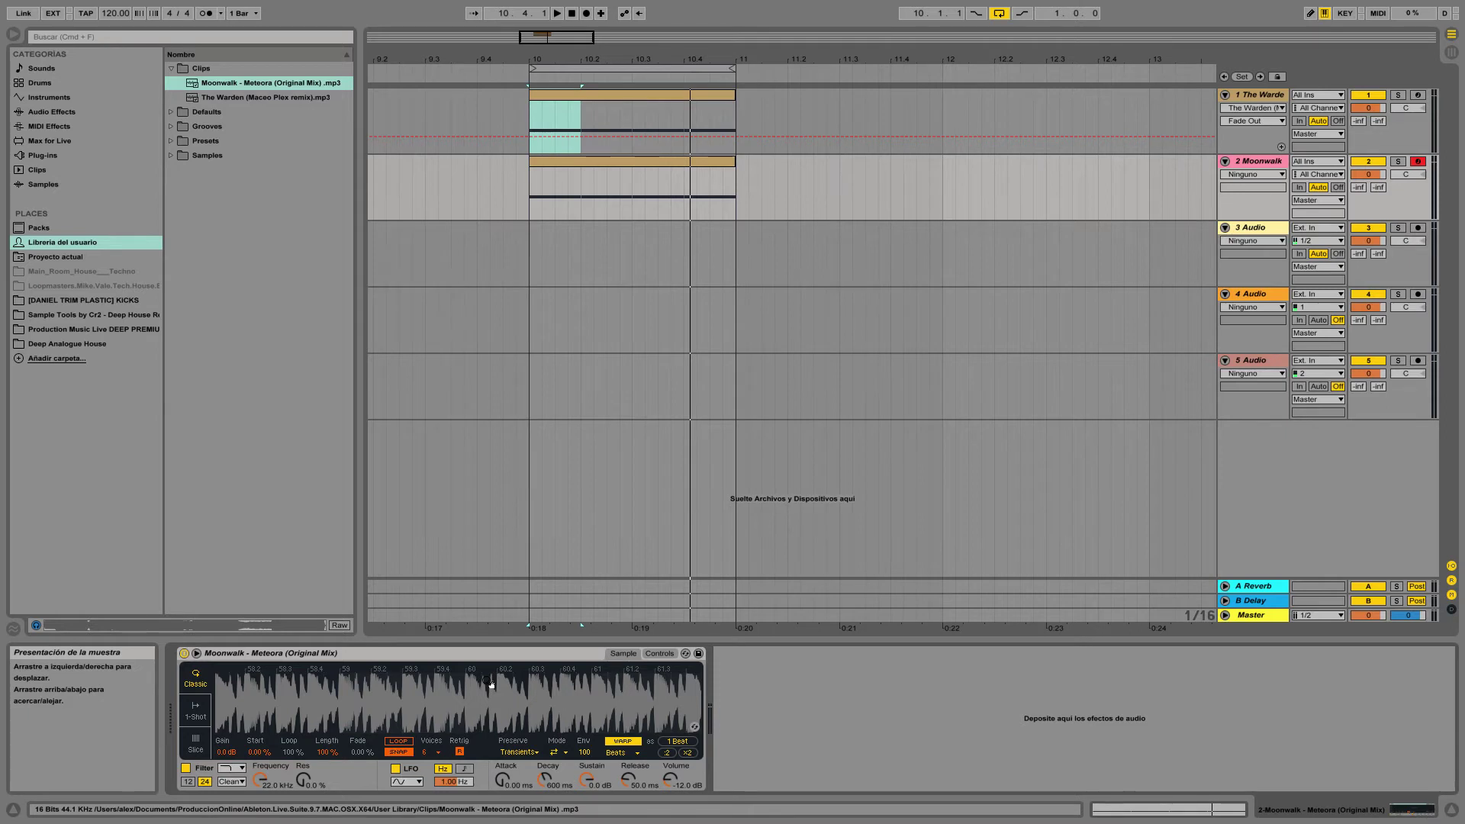
left_click_drag(458, 702, 458, 672)
mouse_move(302, 674)
left_mouse_down()
mouse_move(302, 706)
mouse_move(290, 691)
mouse_move(276, 709)
mouse_move(241, 694)
mouse_move(279, 685)
left_mouse_up()
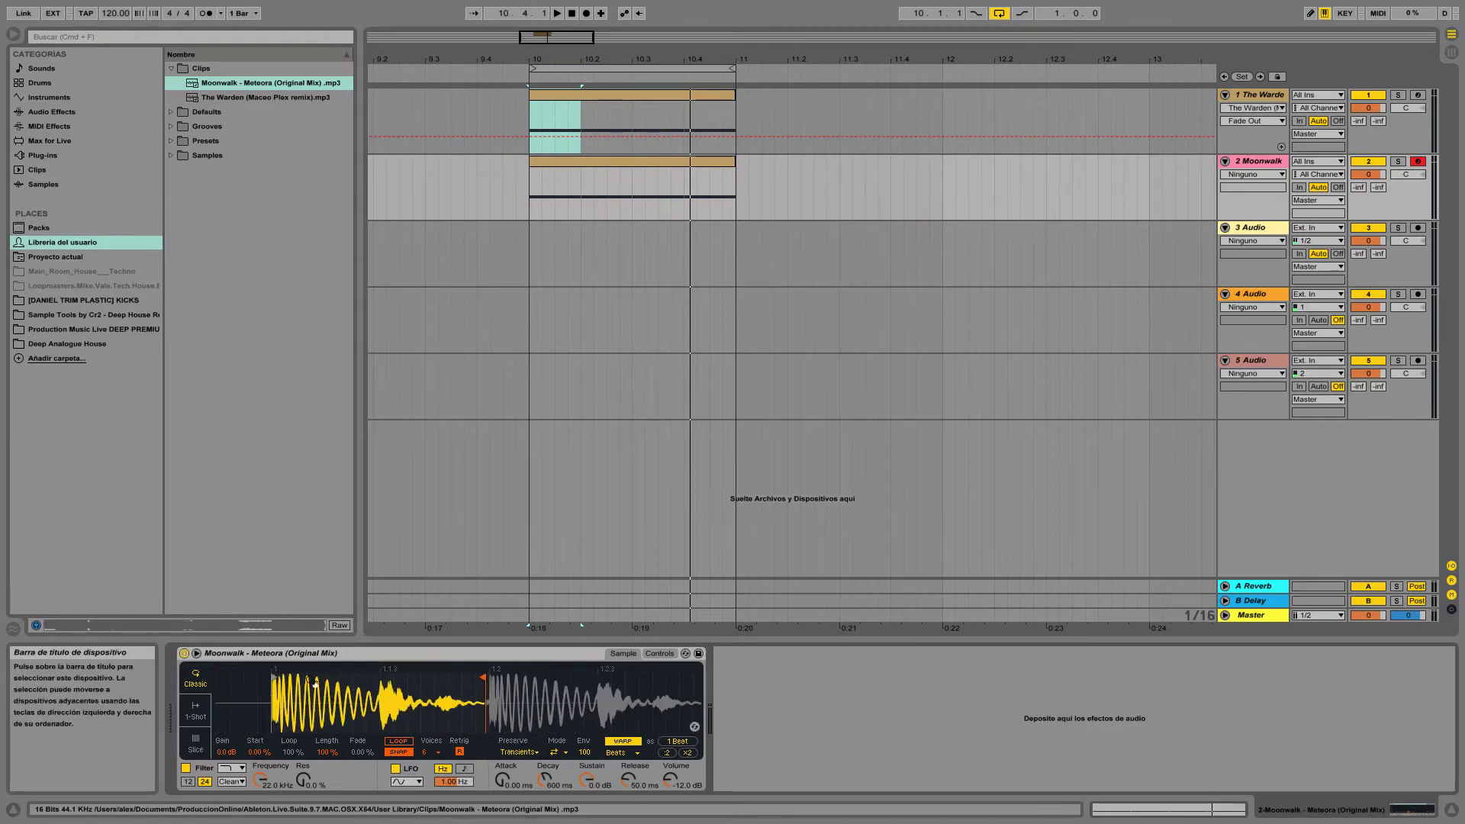
key("space")
key("space")
Try ending the Meteora sample region just before 1.1.3, listen to the loop, and return the region's end to 1.2.
left_click_drag(482, 677, 383, 675)
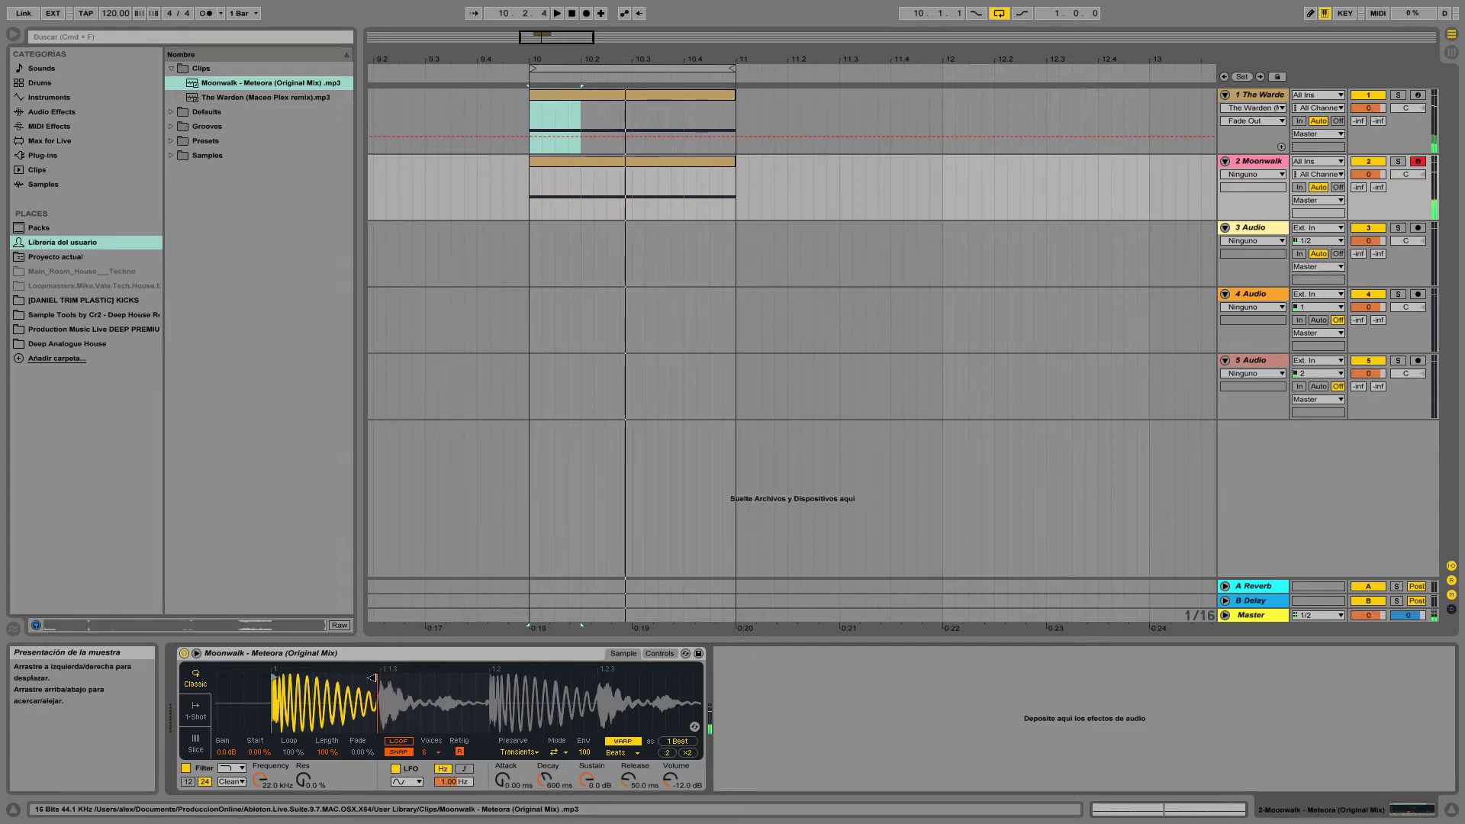
left_click(563, 159)
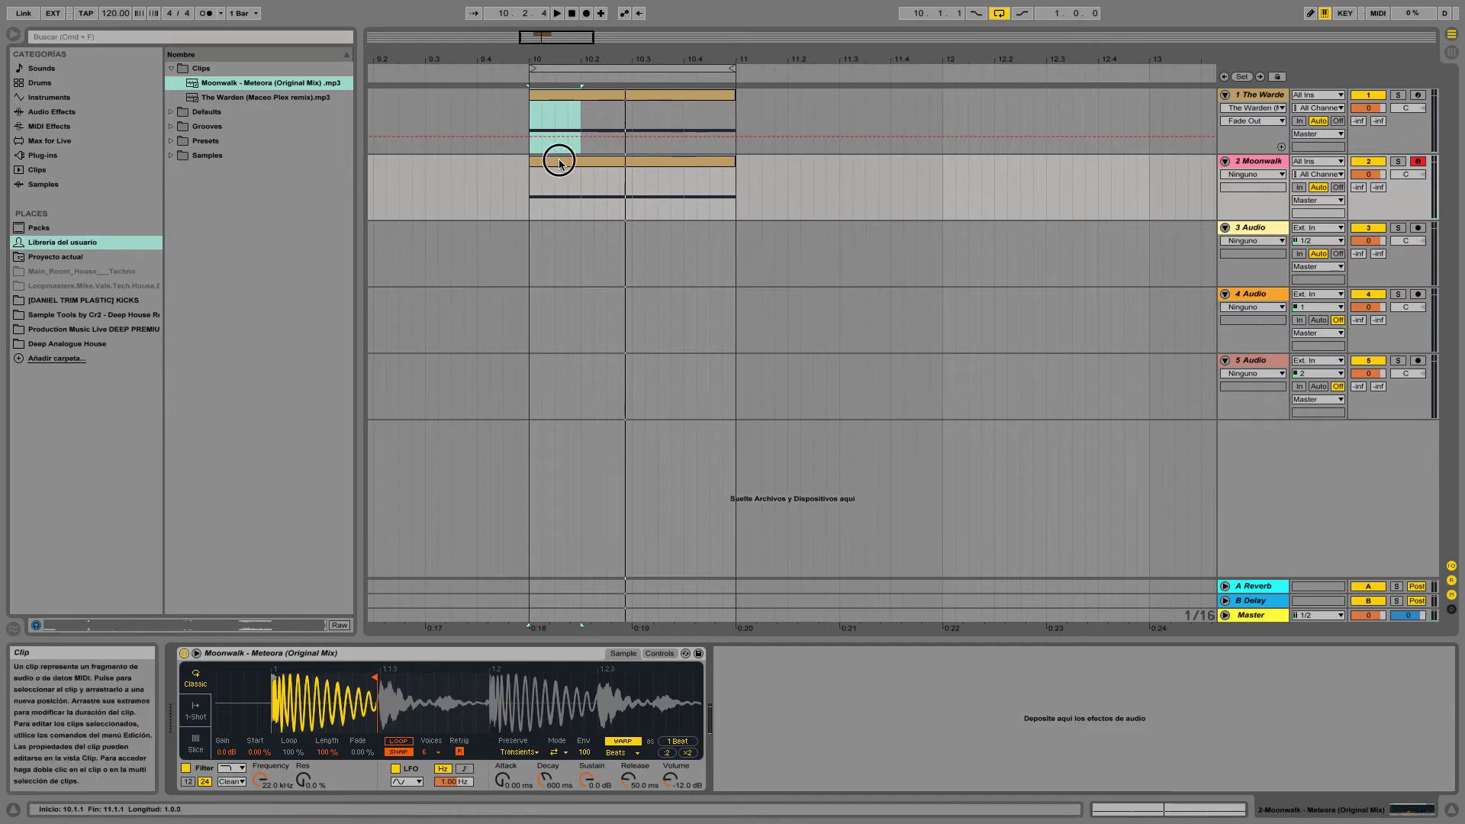
left_click(557, 95)
left_click(584, 150)
left_click(566, 163)
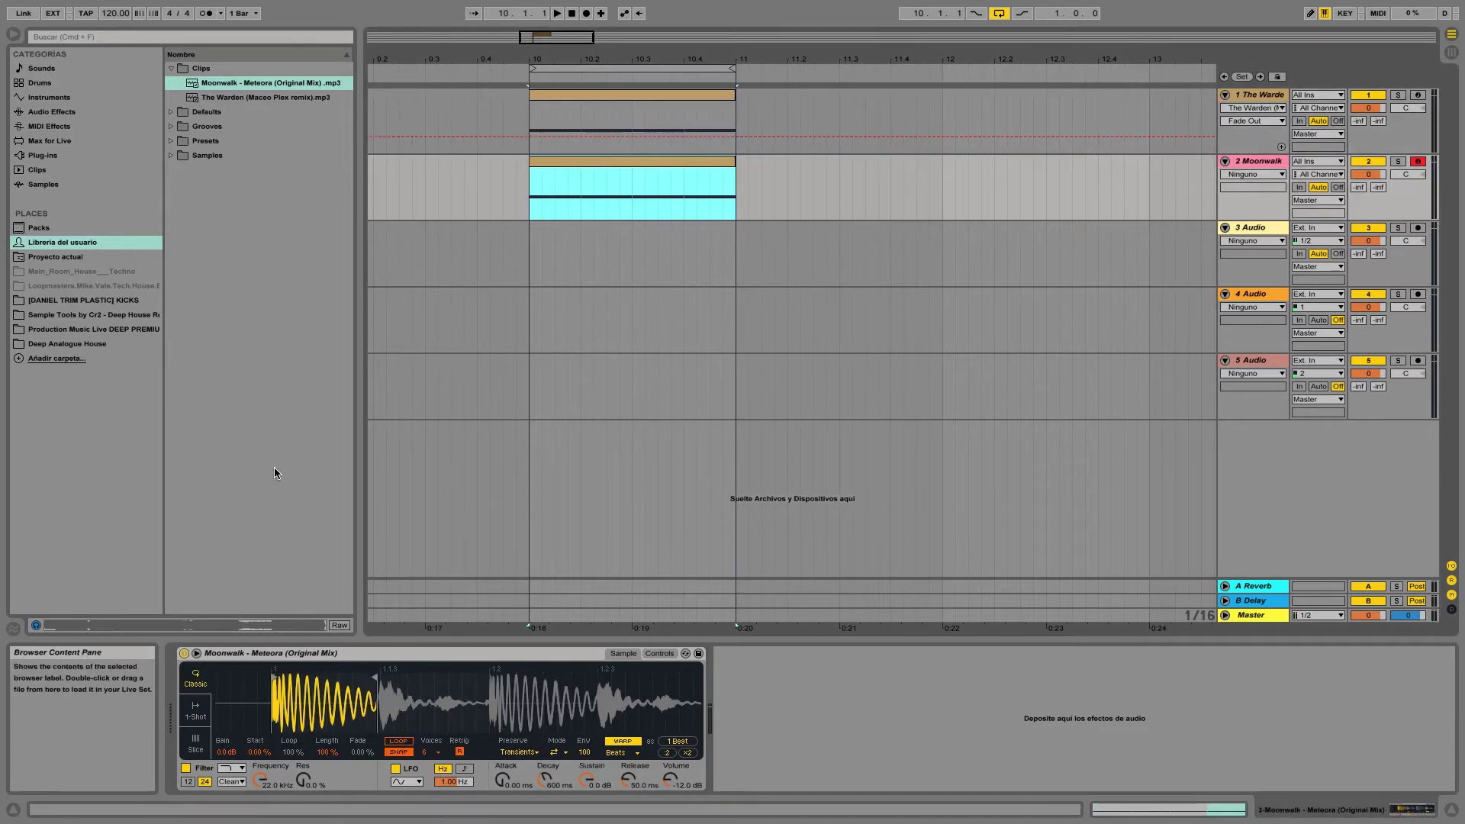
key("space")
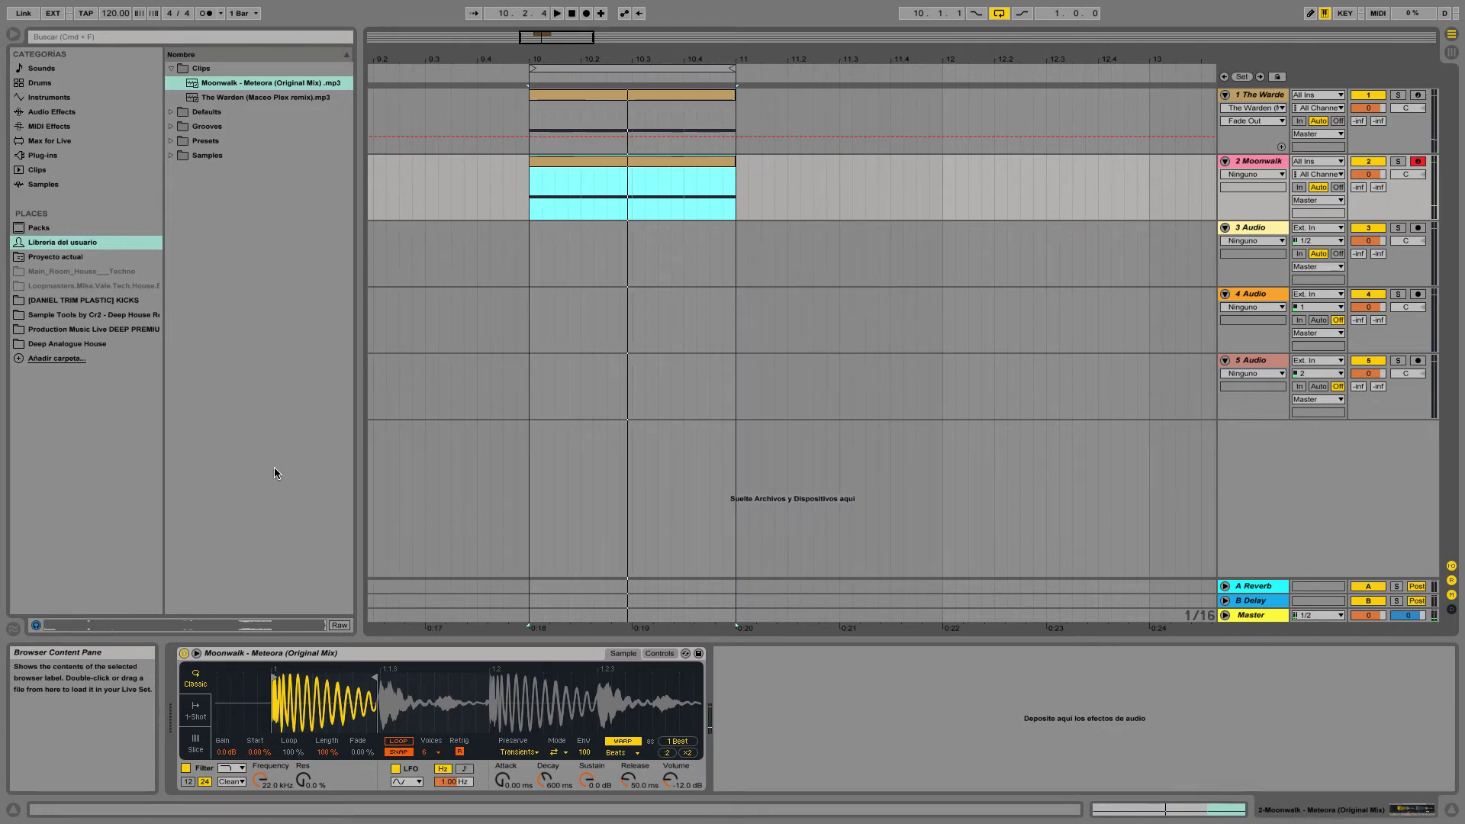
left_click(427, 654)
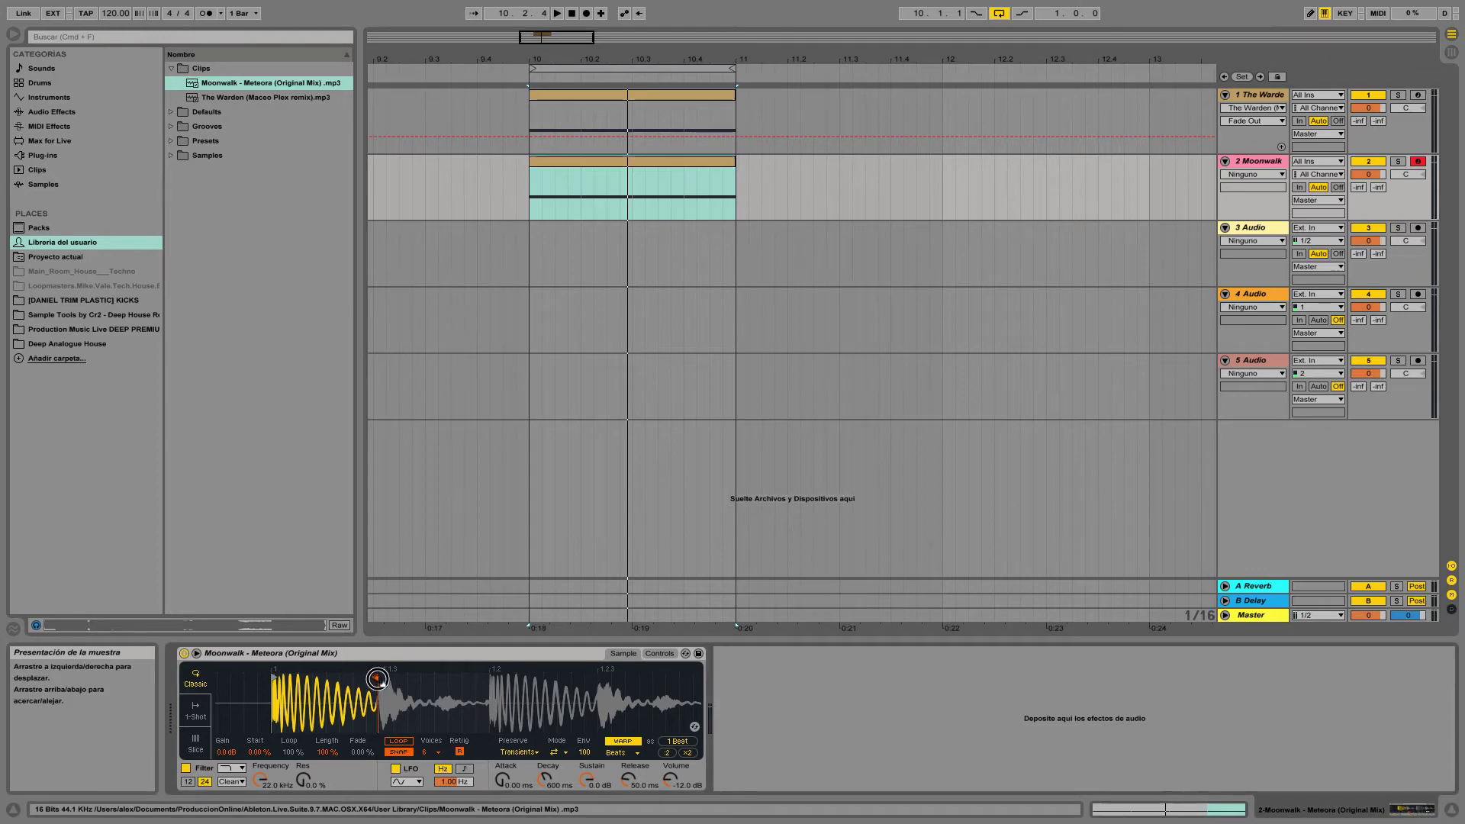
left_click_drag(458, 685, 482, 683)
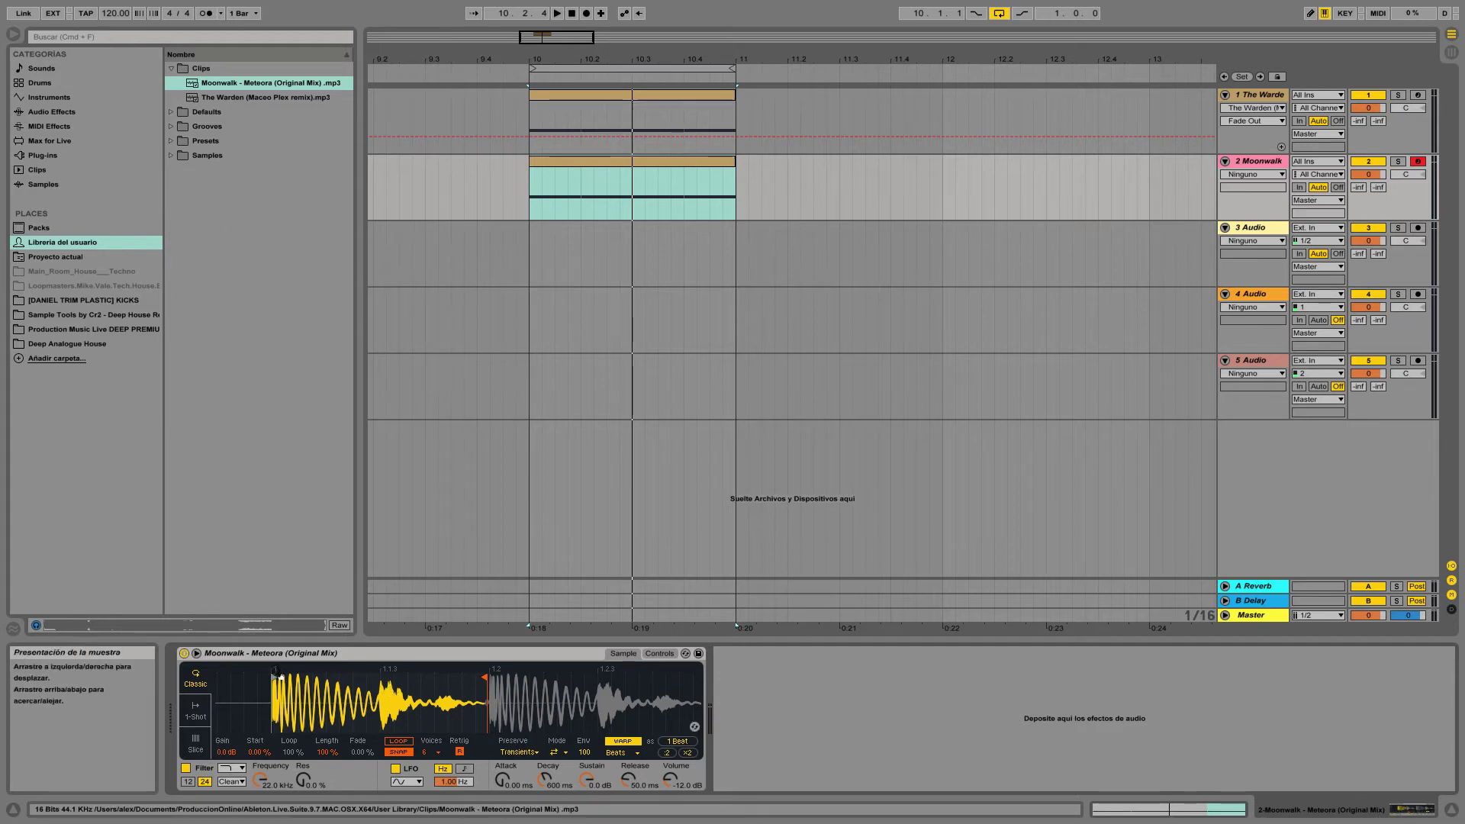
Move Meteora's sample start past the kick's attack so only the low-frequency tail plays, checking it during playback.
left_click_drag(277, 677, 266, 677)
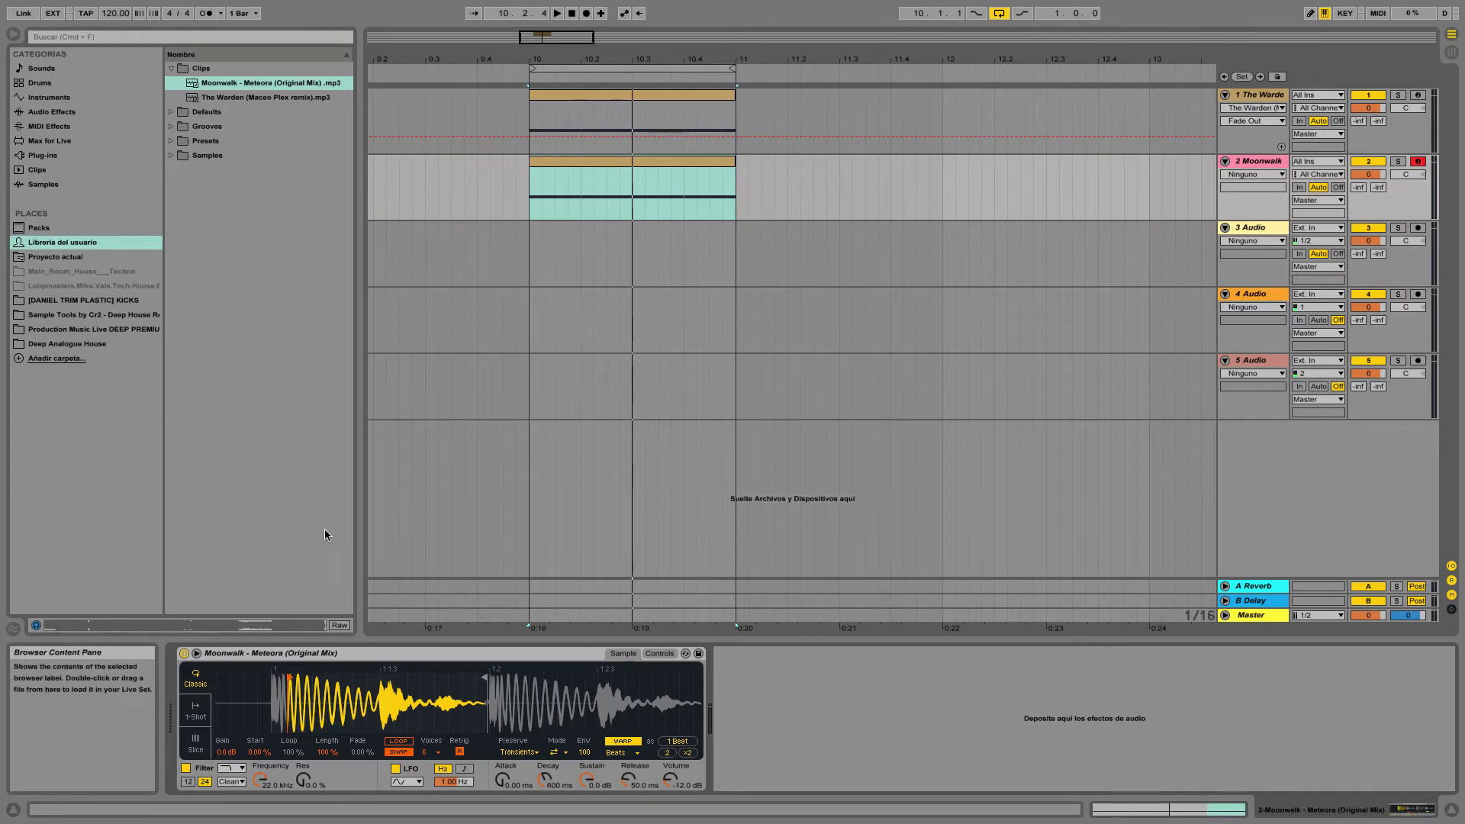
left_click_drag(287, 686, 287, 698)
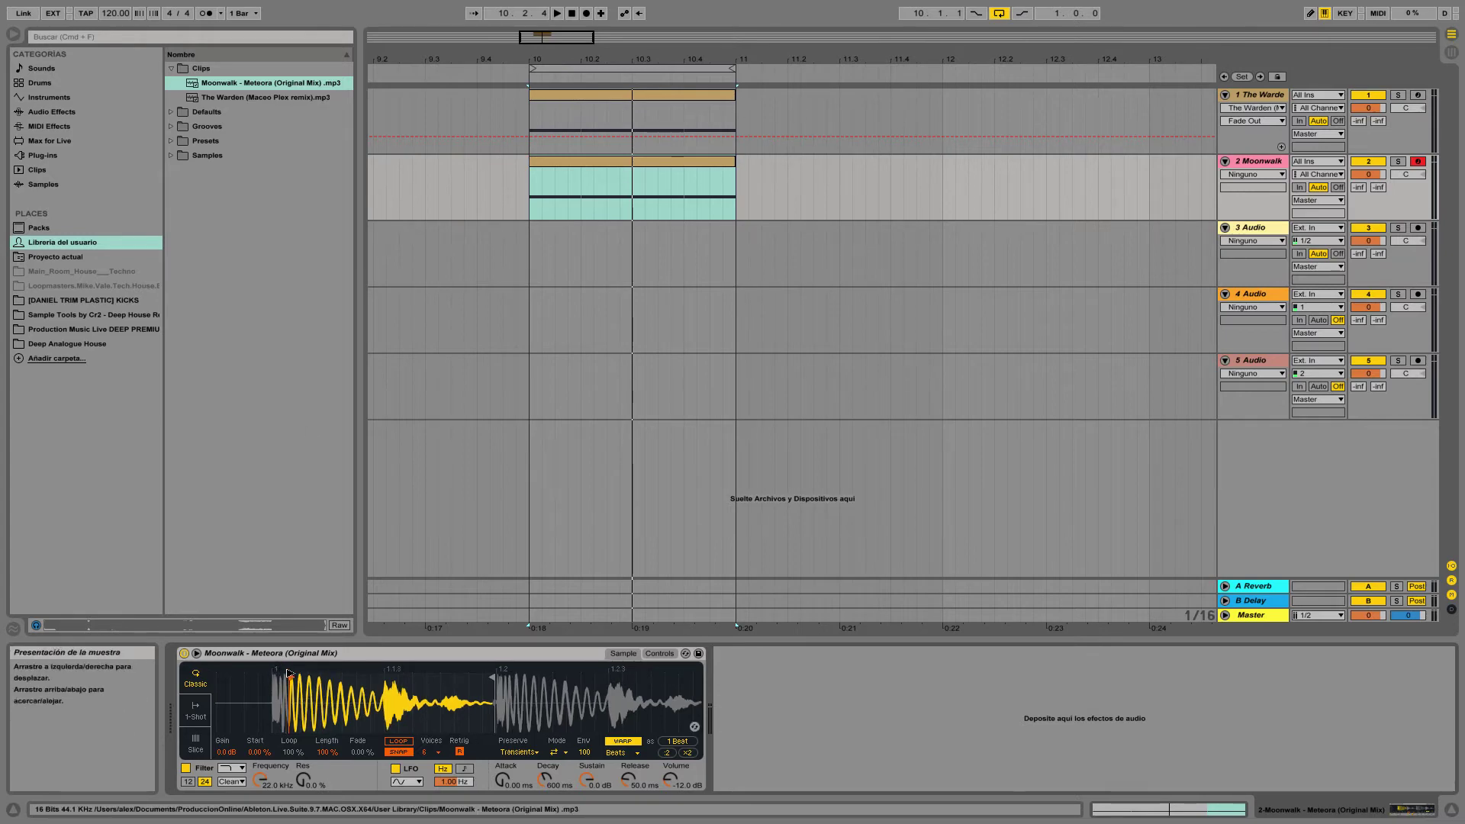
mouse_move(290, 676)
left_mouse_down()
mouse_move(341, 677)
mouse_move(362, 700)
left_mouse_up()
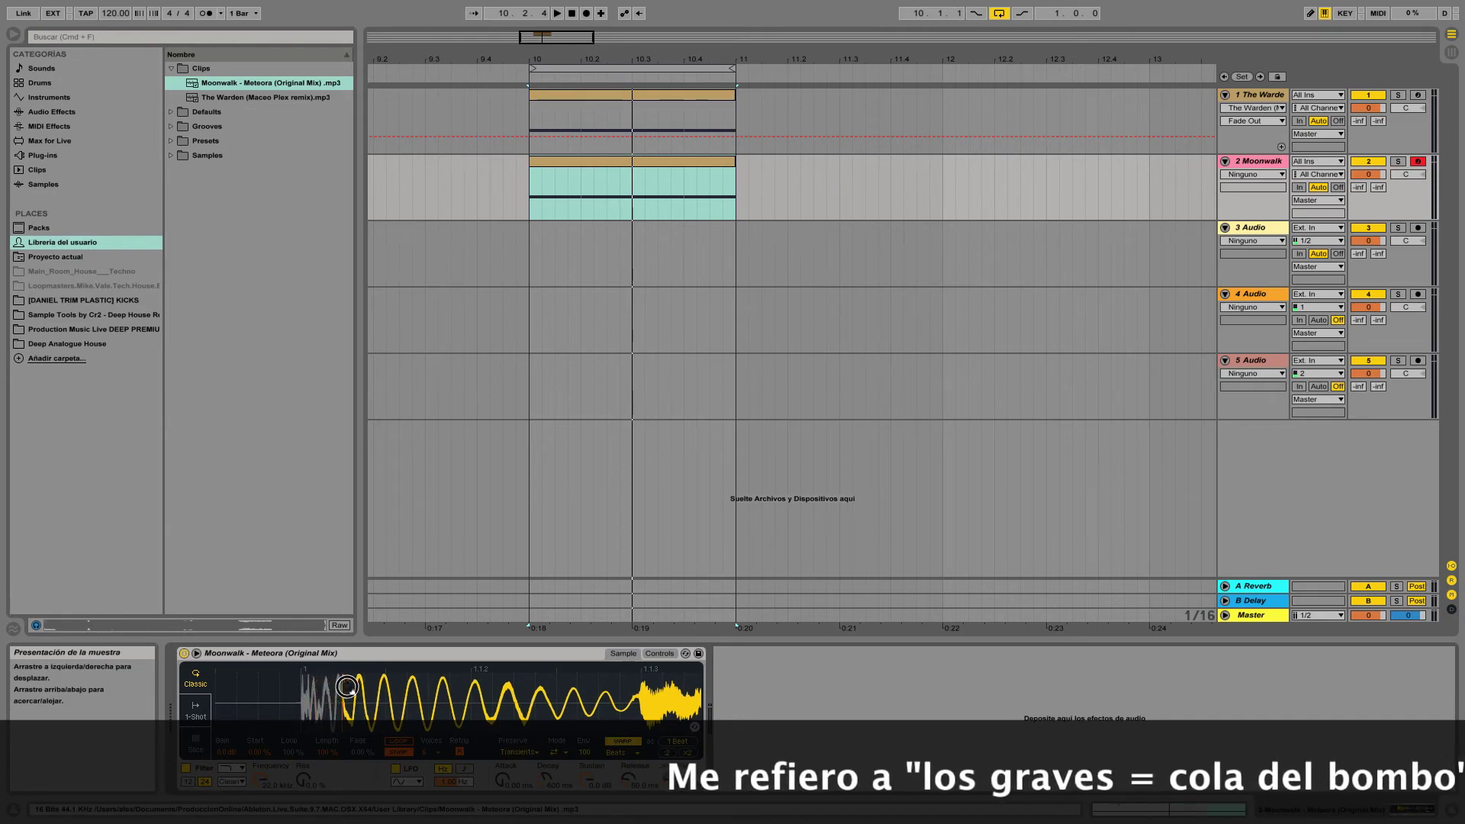
left_click_drag(362, 700, 295, 654)
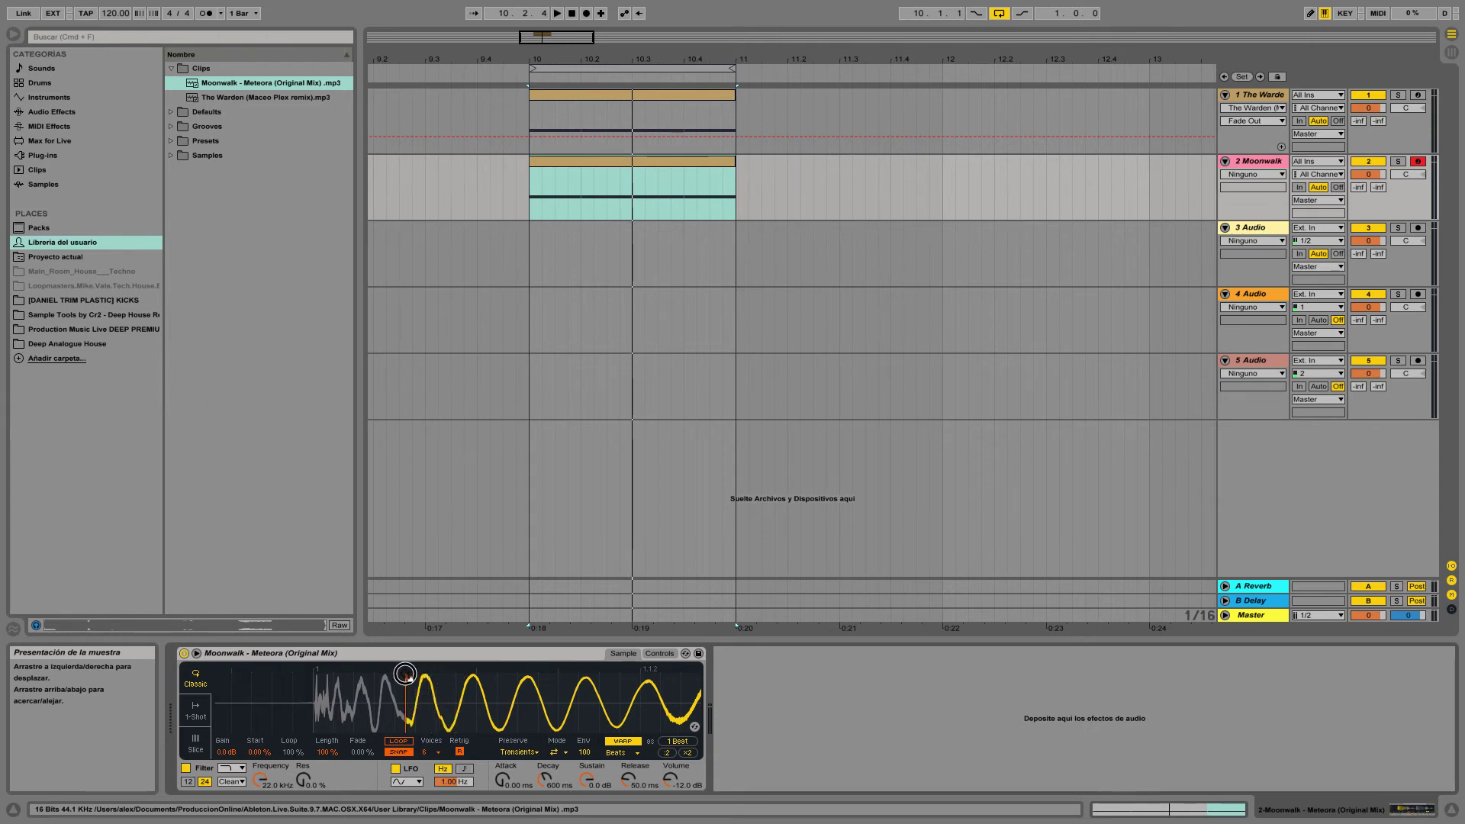
mouse_move(507, 703)
left_mouse_down()
mouse_move(579, 715)
mouse_move(579, 732)
left_mouse_up()
mouse_move(350, 675)
left_mouse_down()
mouse_move(240, 682)
mouse_move(329, 680)
left_mouse_up()
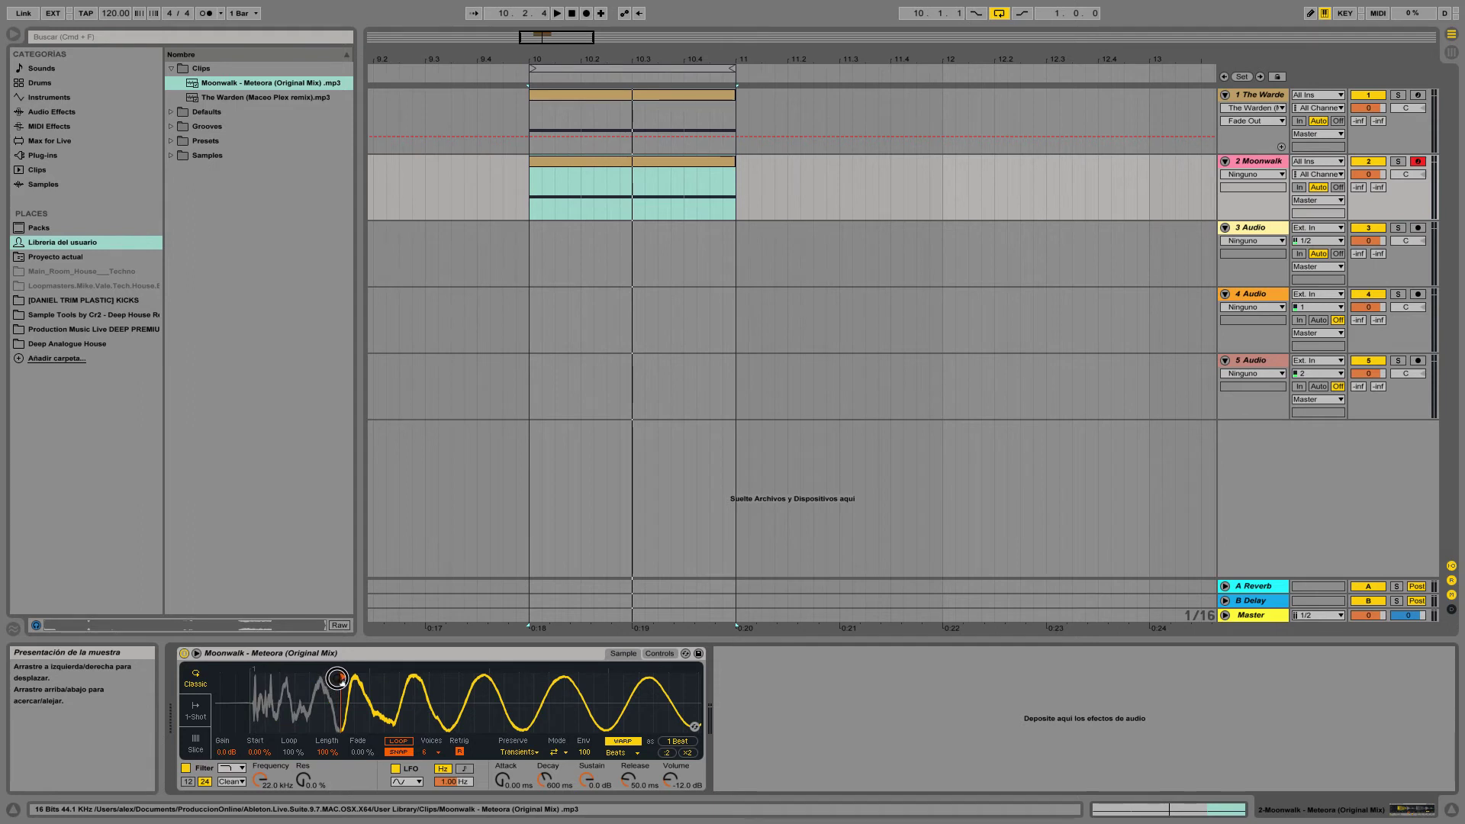
key("space")
mouse_move(341, 677)
left_mouse_down()
mouse_move(389, 676)
mouse_move(368, 674)
left_mouse_up()
key("space")
Solo and play The Warden track, and switch the solo to the Moonwalk track to hear it alone.
left_click(1398, 95)
key("space")
left_click(1398, 162)
key("space")
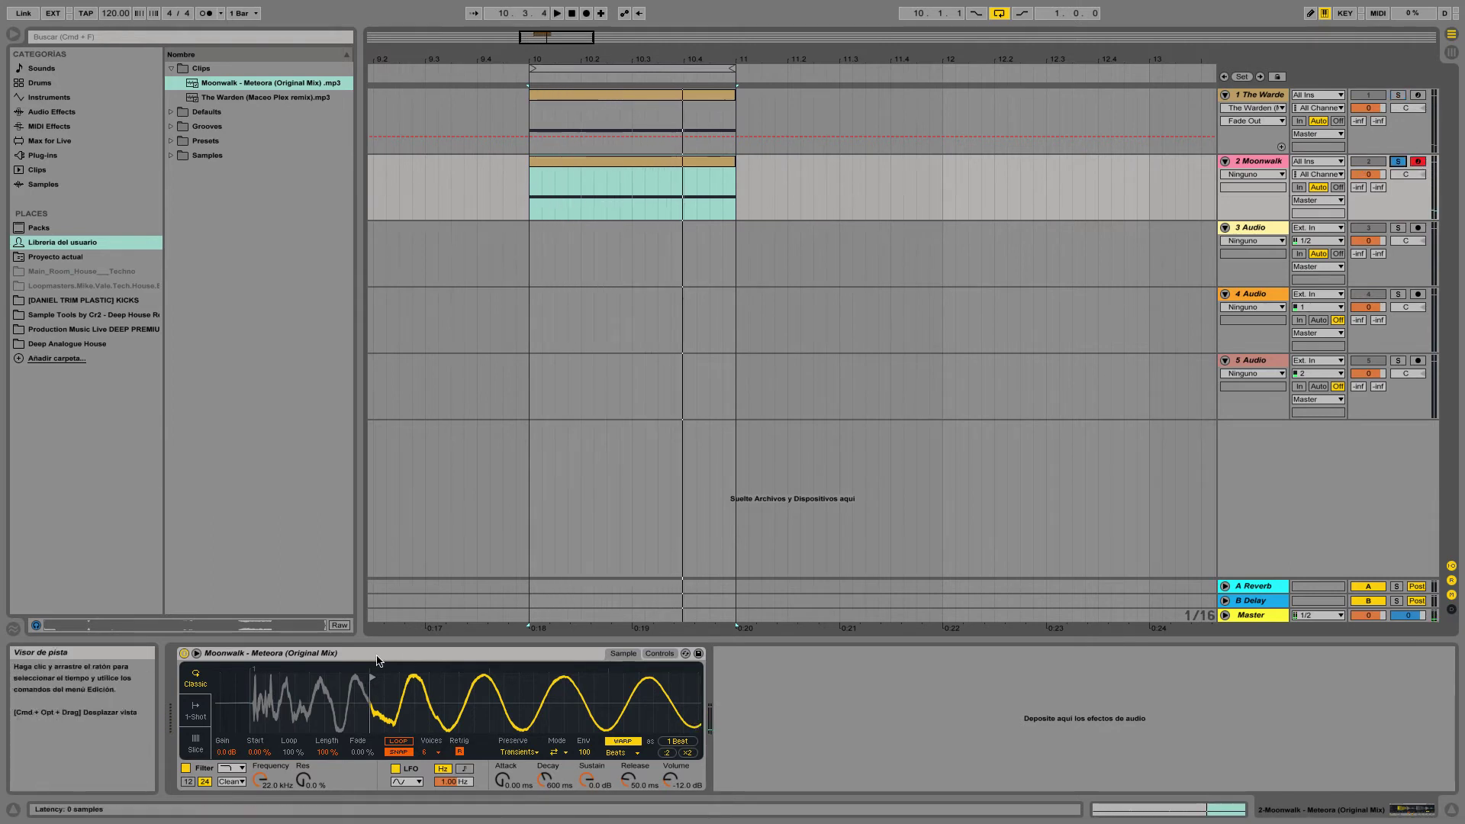
Nudge Meteora's sample start slightly further into the kick tail and listen to it soloed.
left_click_drag(372, 677, 384, 680)
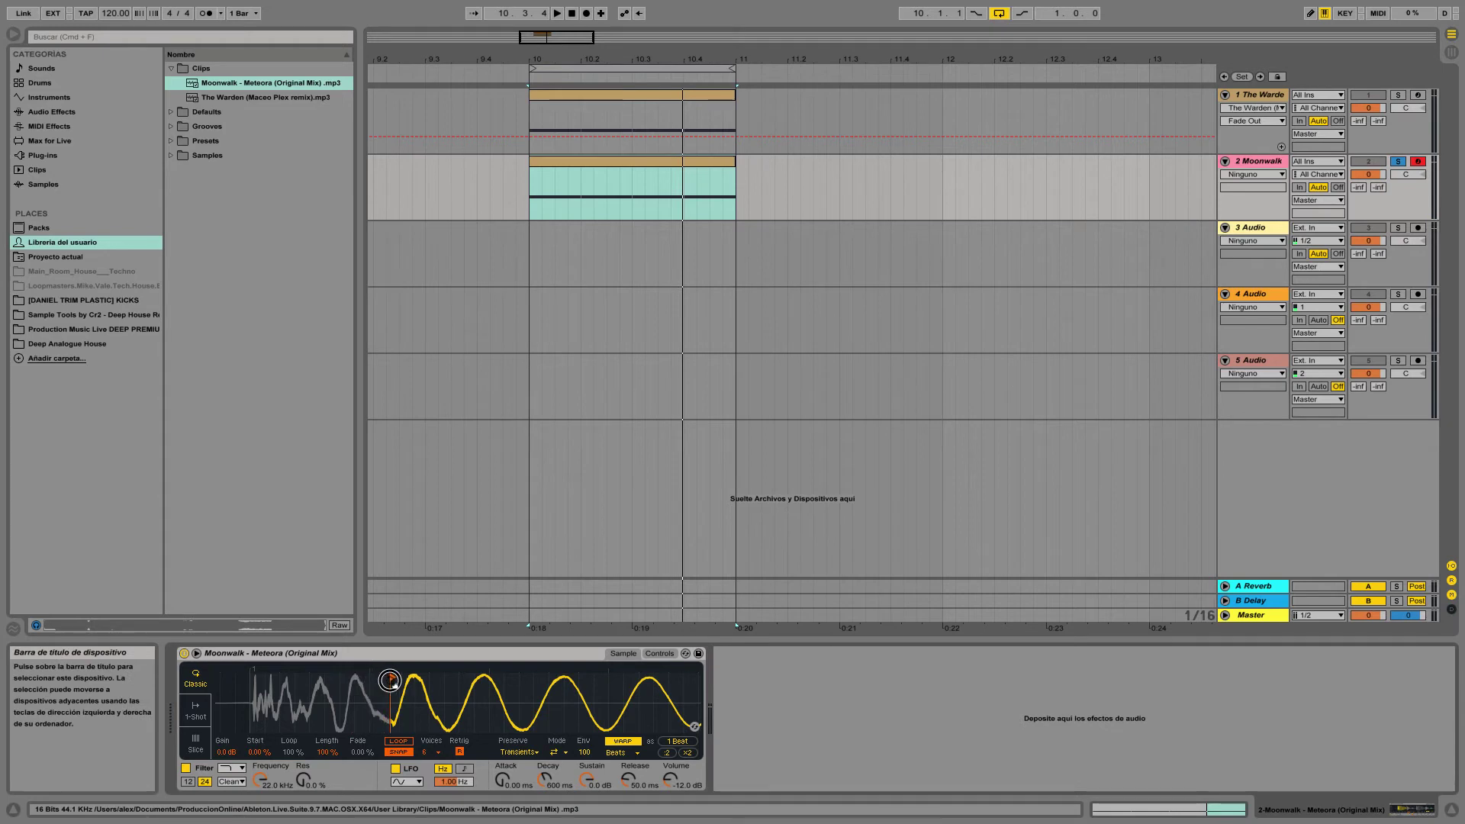
key("space")
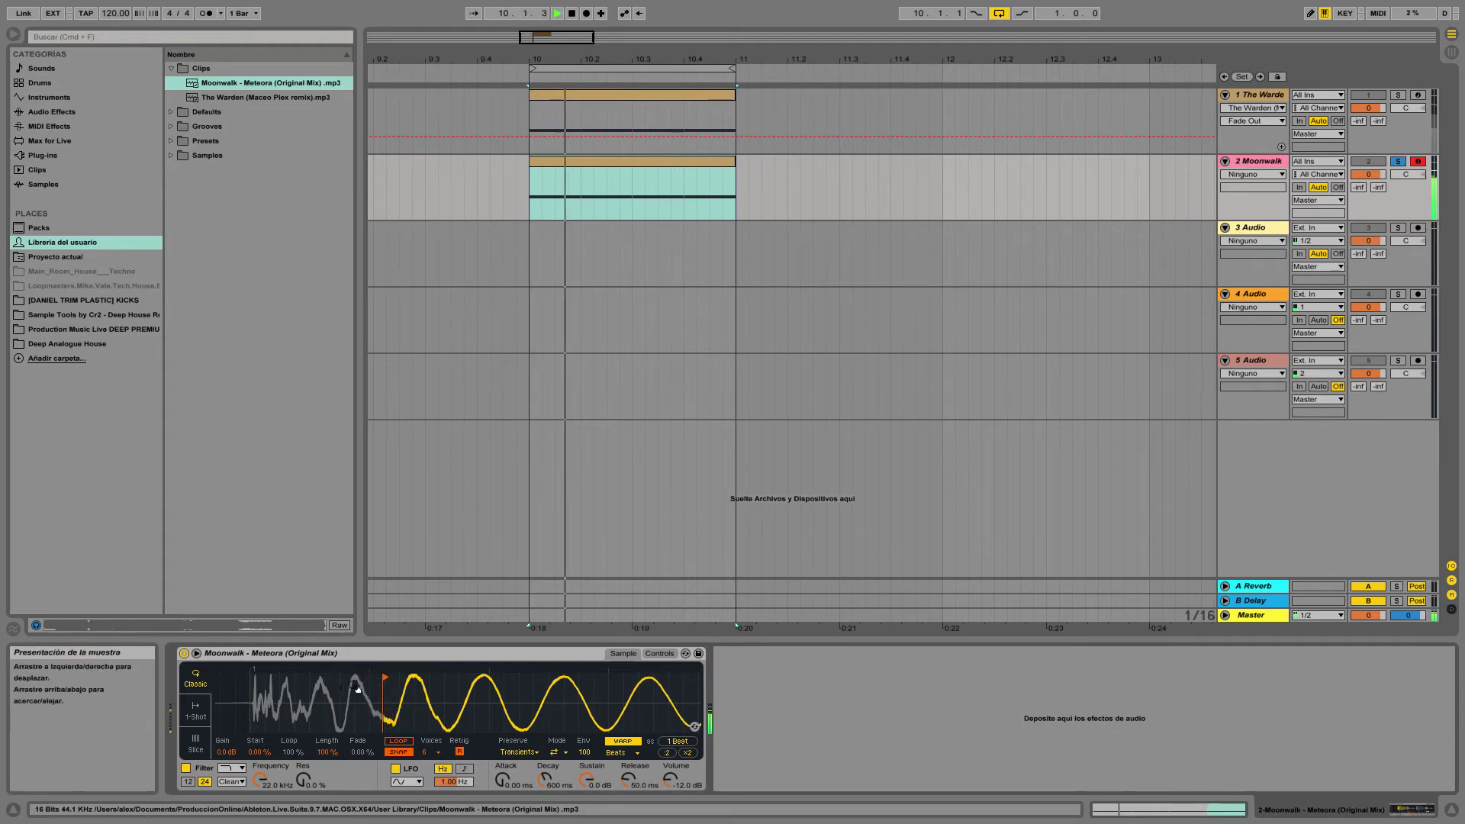
mouse_move(385, 678)
left_mouse_down()
mouse_move(368, 677)
mouse_move(368, 706)
left_mouse_up()
key("space")
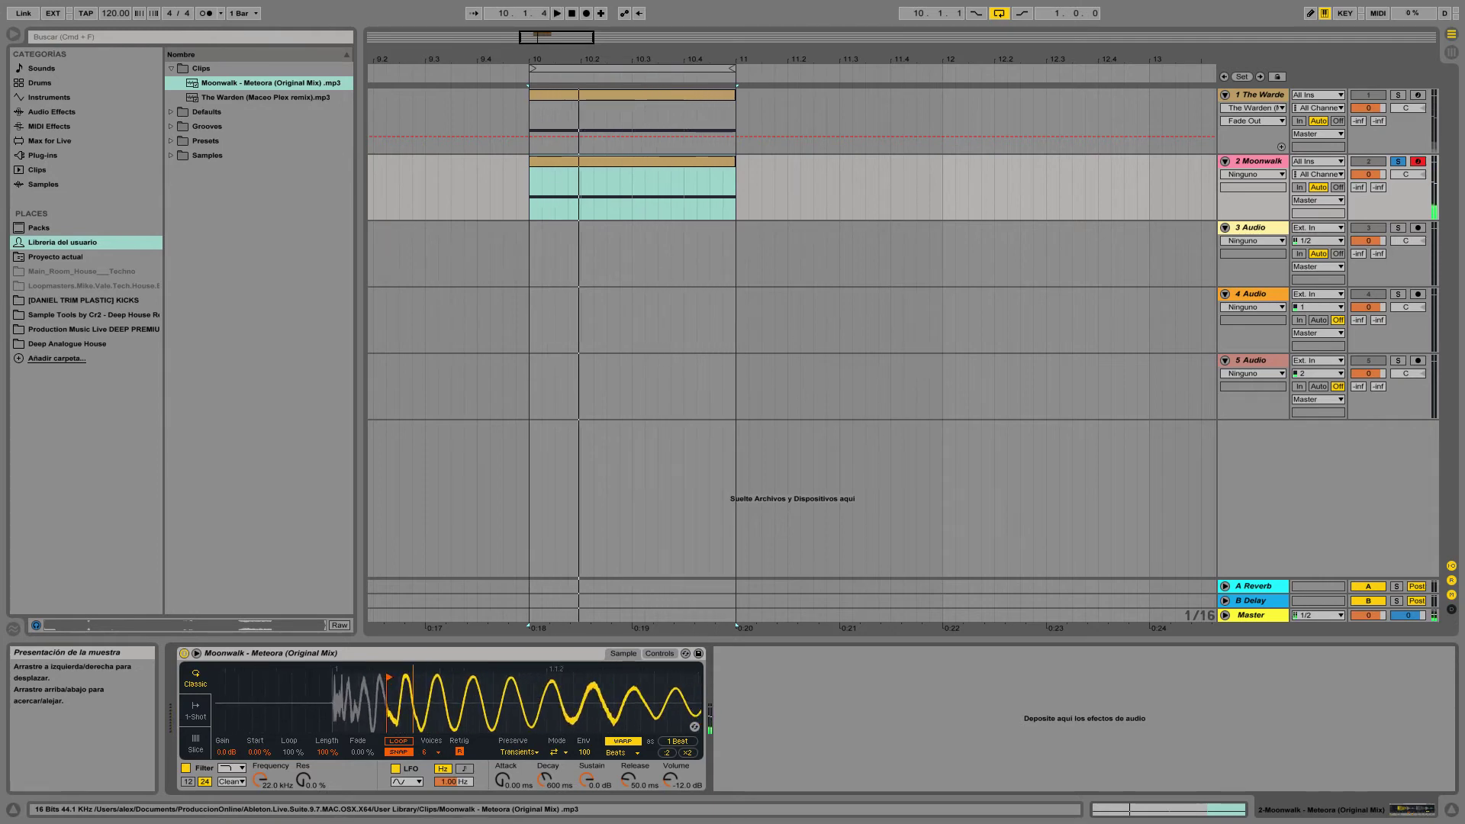
Switch Meteora's Simpler to 1-Shot mode, set Fade In to 64.0 ms, and play the loop.
left_click(196, 709)
left_click_drag(506, 782, 498, 550)
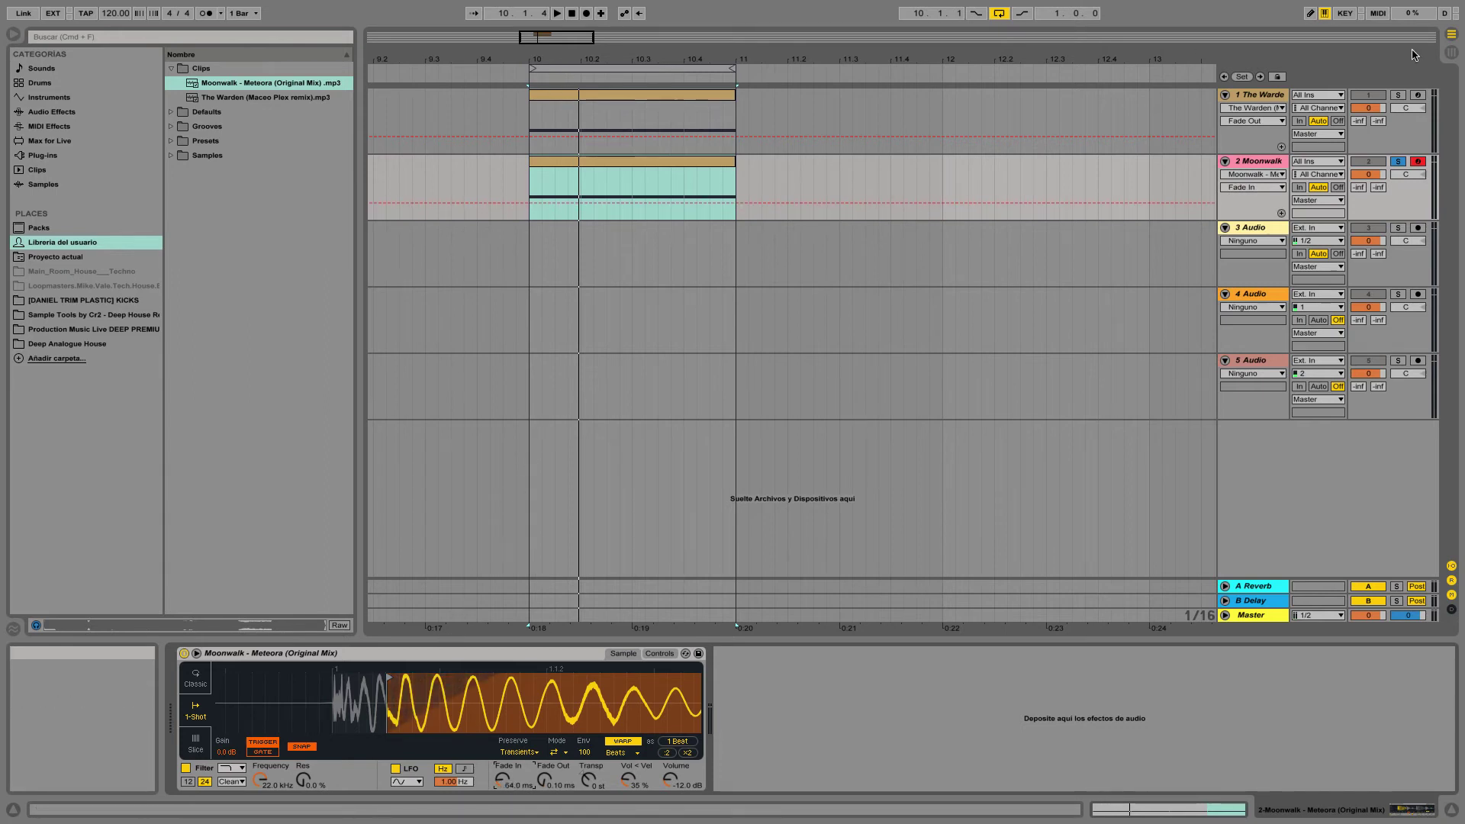
key("space")
key("space")
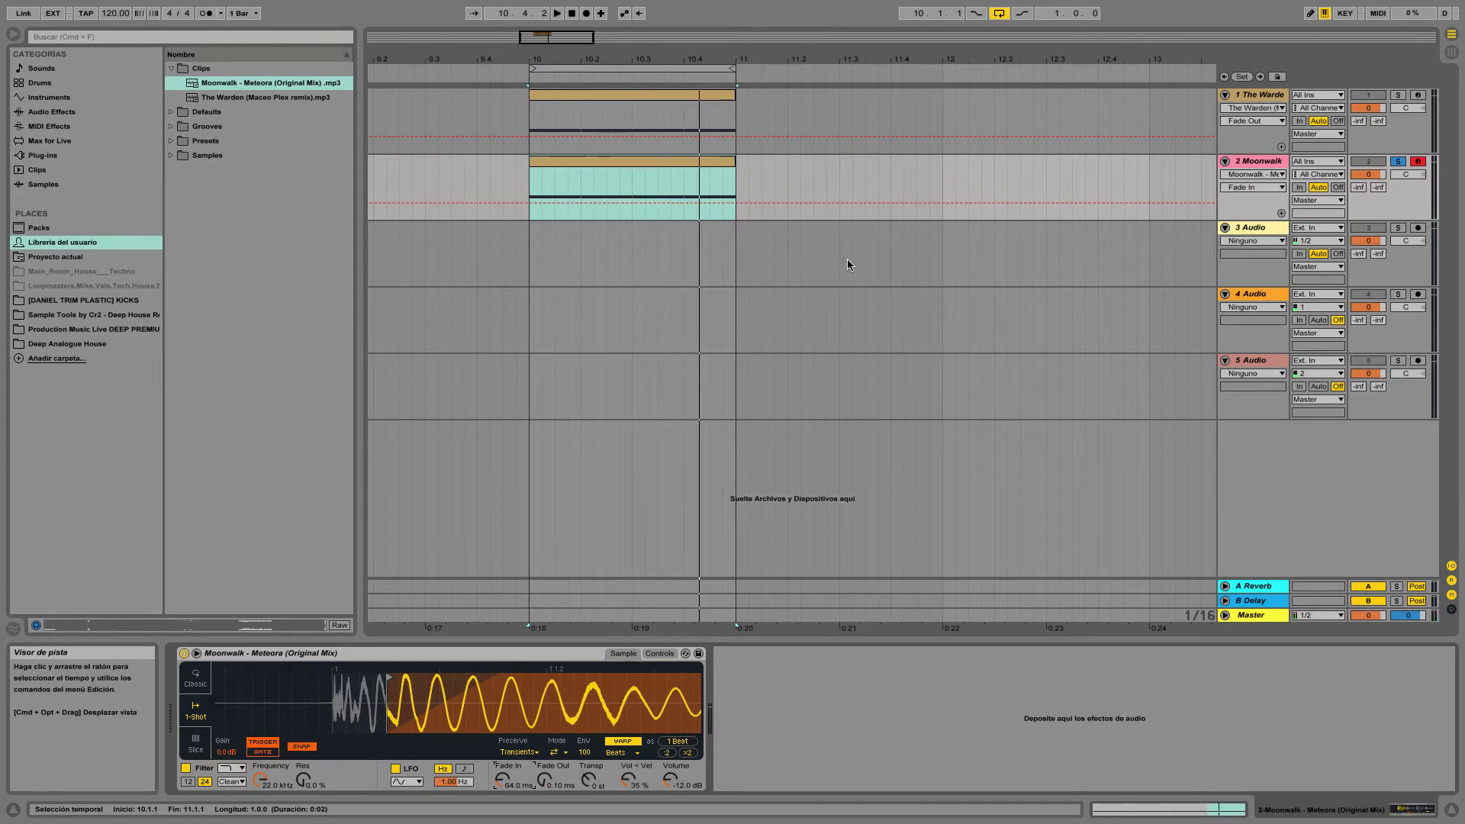
Compare the Simplers of The Warden and Moonwalk, turn off the Moonwalk track's solo, and play both kick layers together.
left_click(1258, 95)
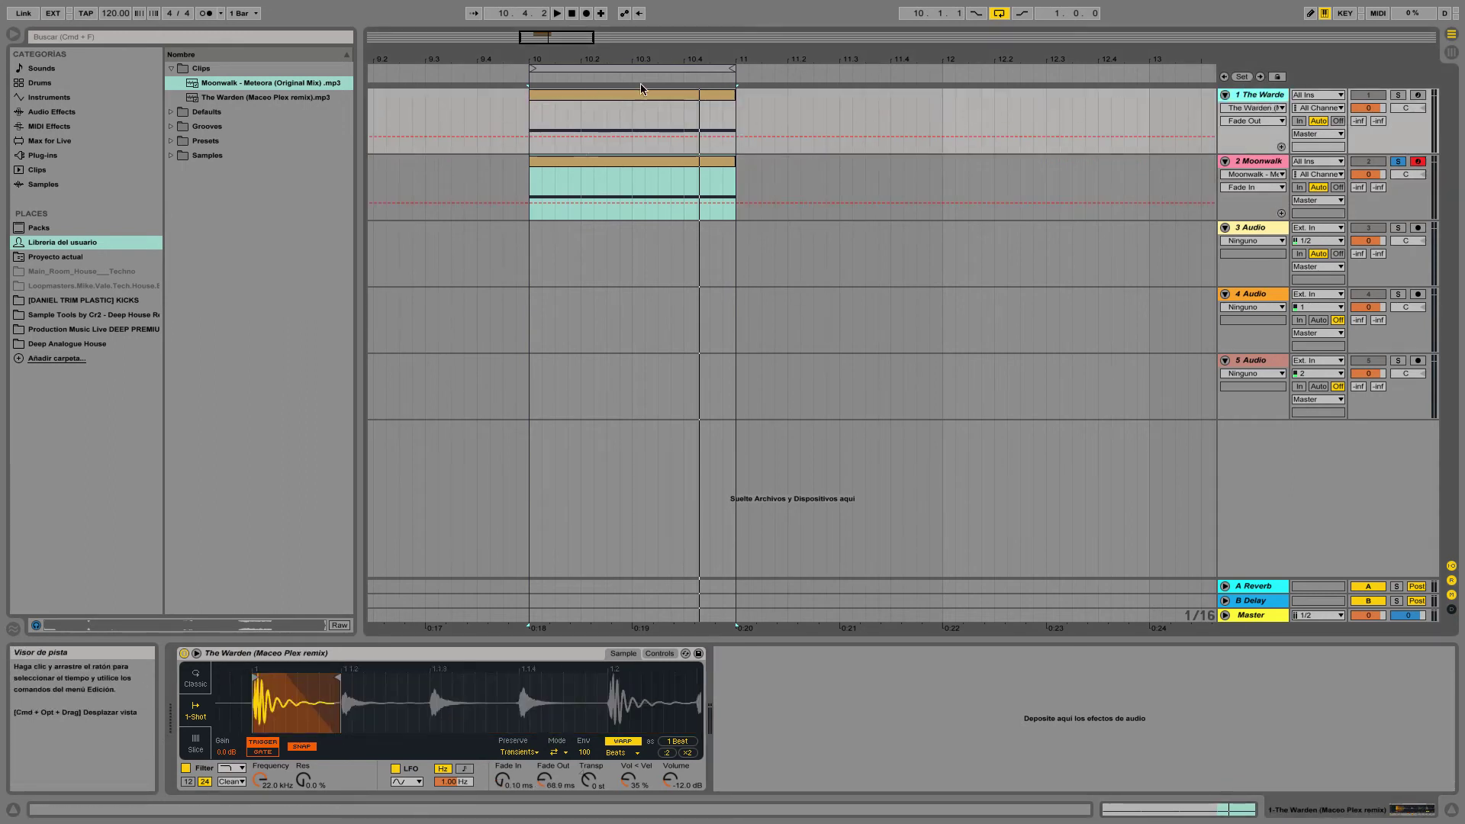
key("Down")
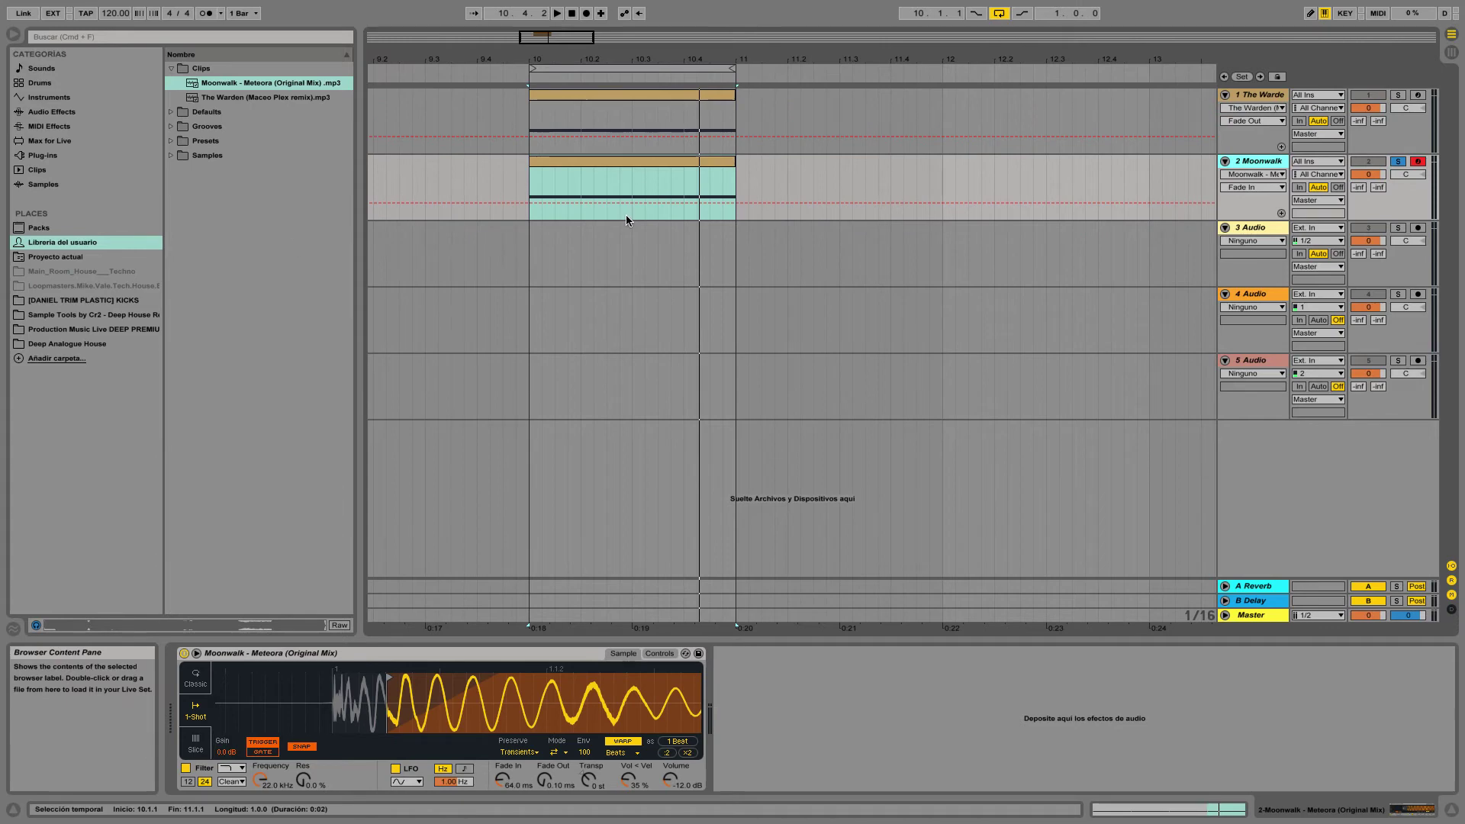
left_click(1399, 161)
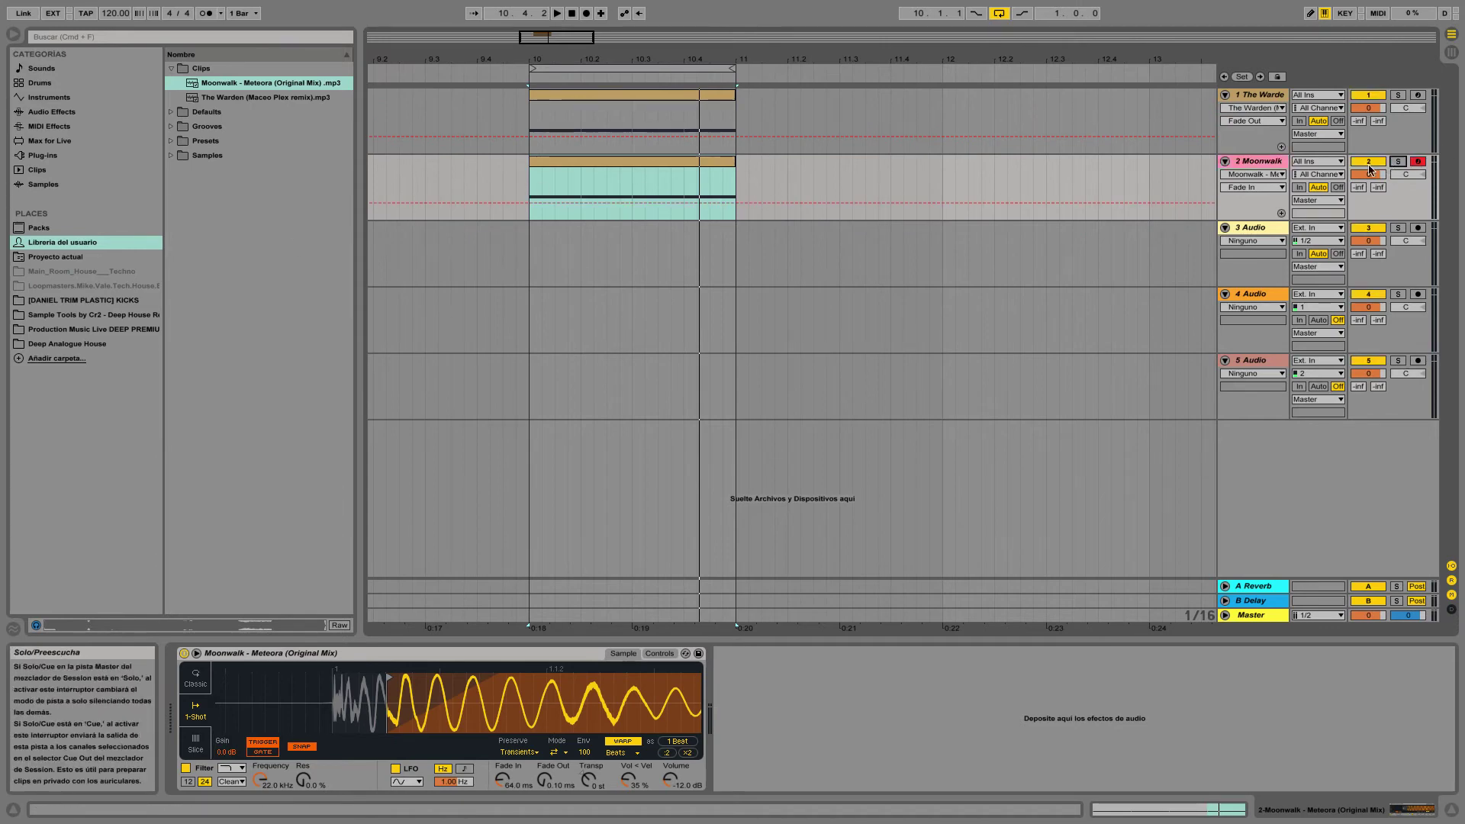
key("space")
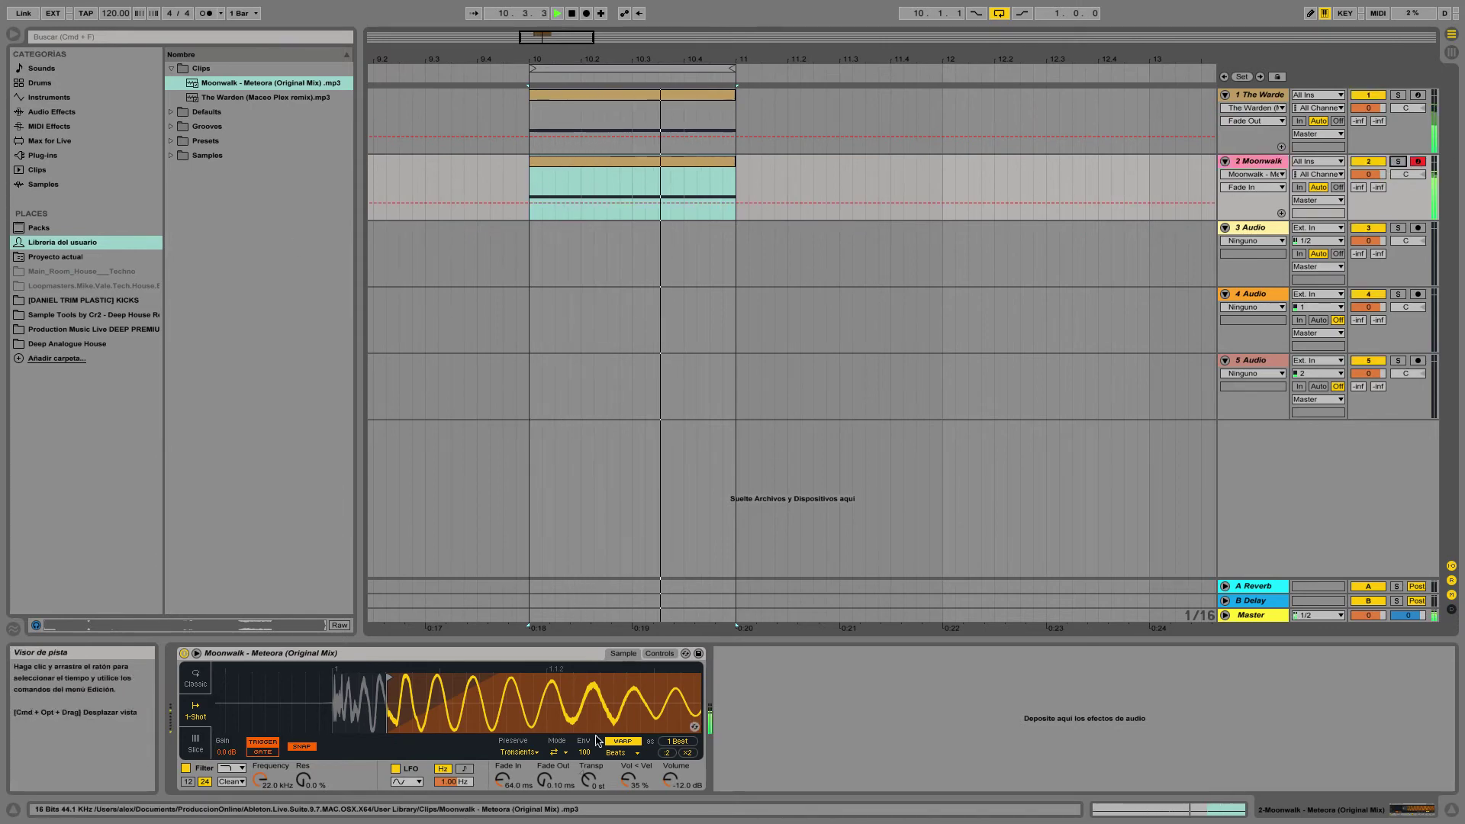
Move Meteora's sample start back close to the beginning of the kick, listening to both layers during playback.
left_click_drag(411, 676, 411, 725)
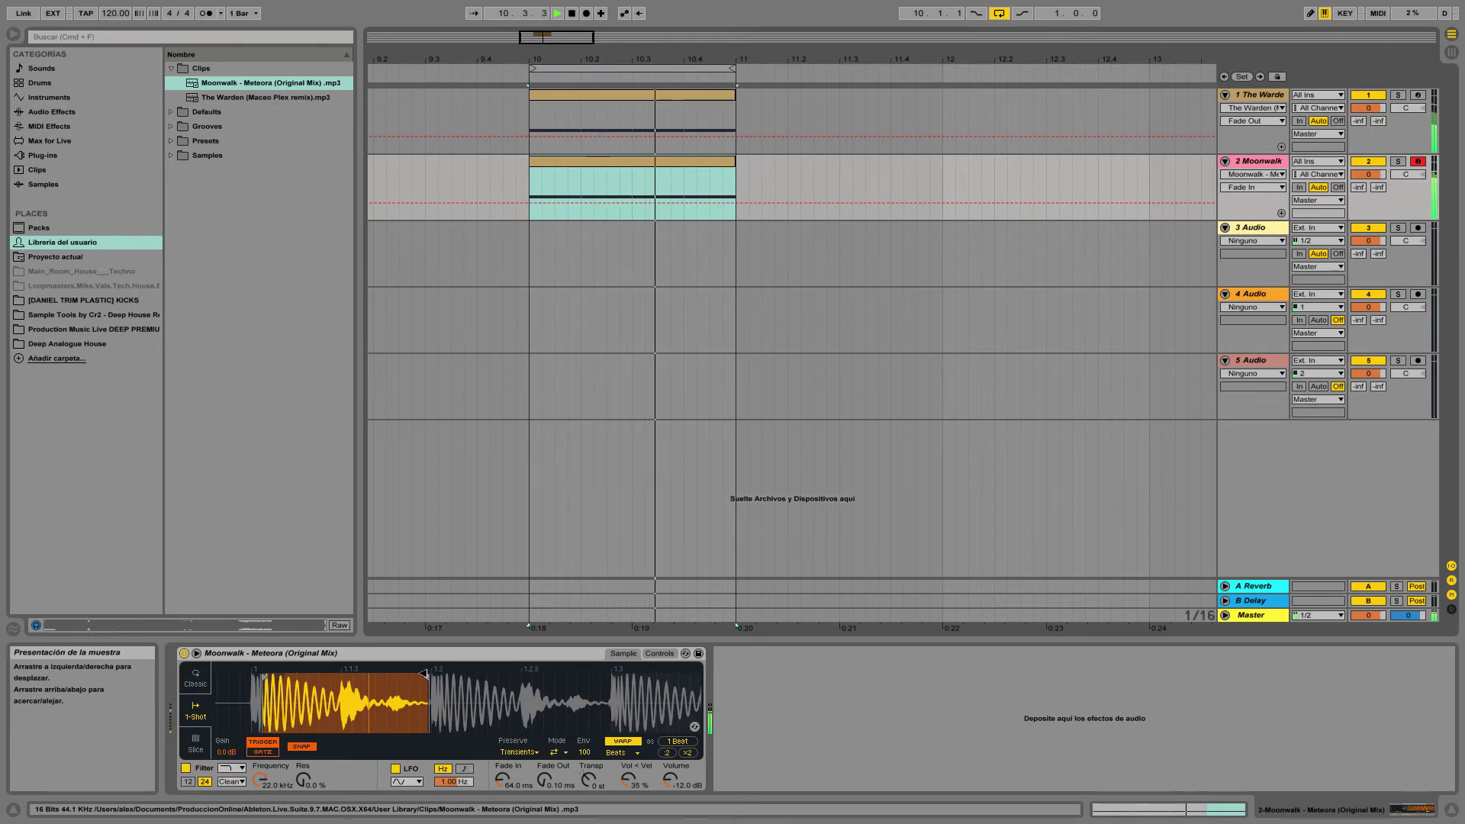
mouse_move(252, 702)
left_mouse_down()
mouse_move(252, 672)
mouse_move(334, 667)
mouse_move(317, 676)
left_mouse_up()
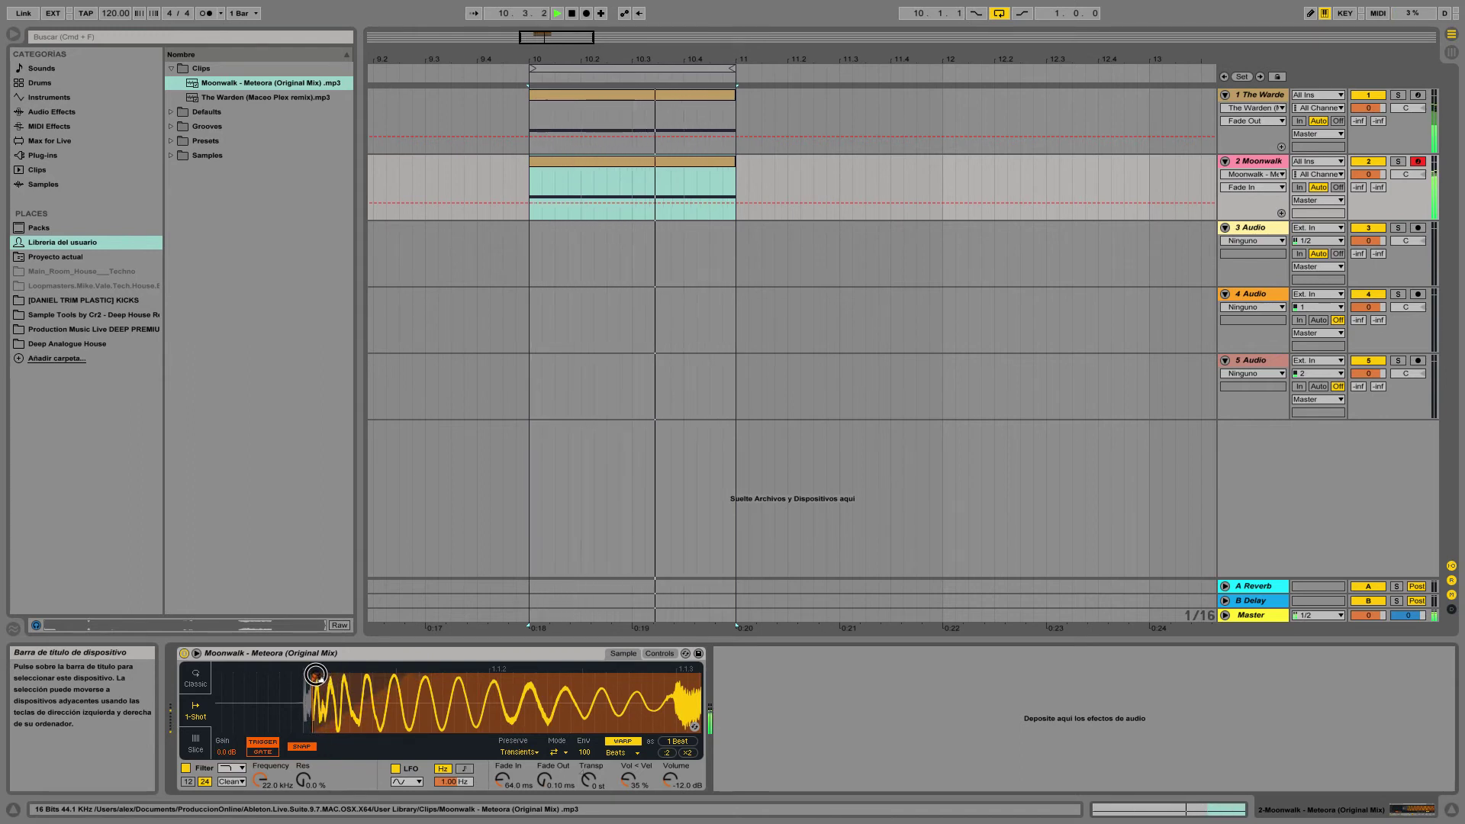
left_click(1396, 162)
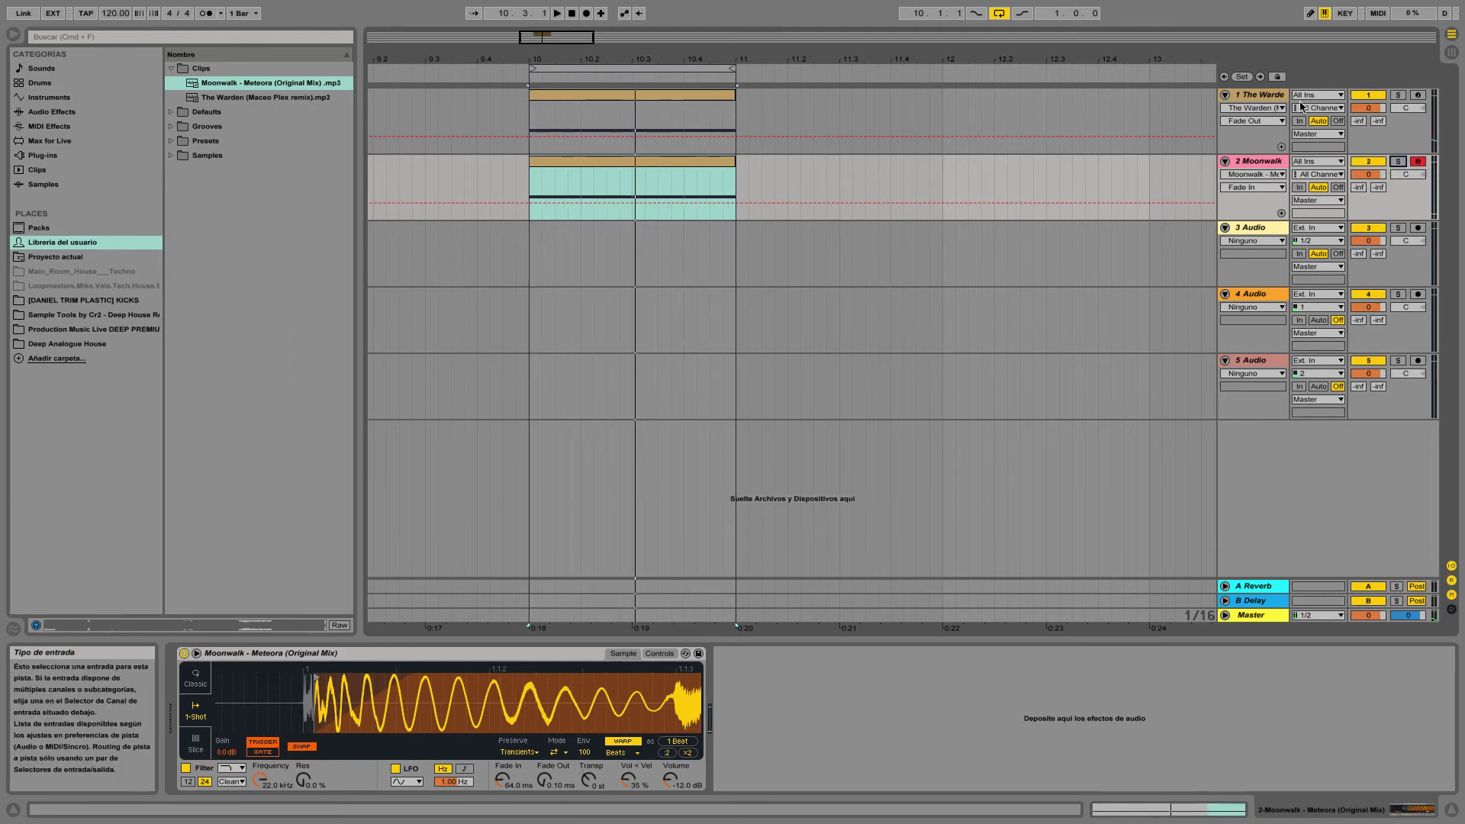
key("space")
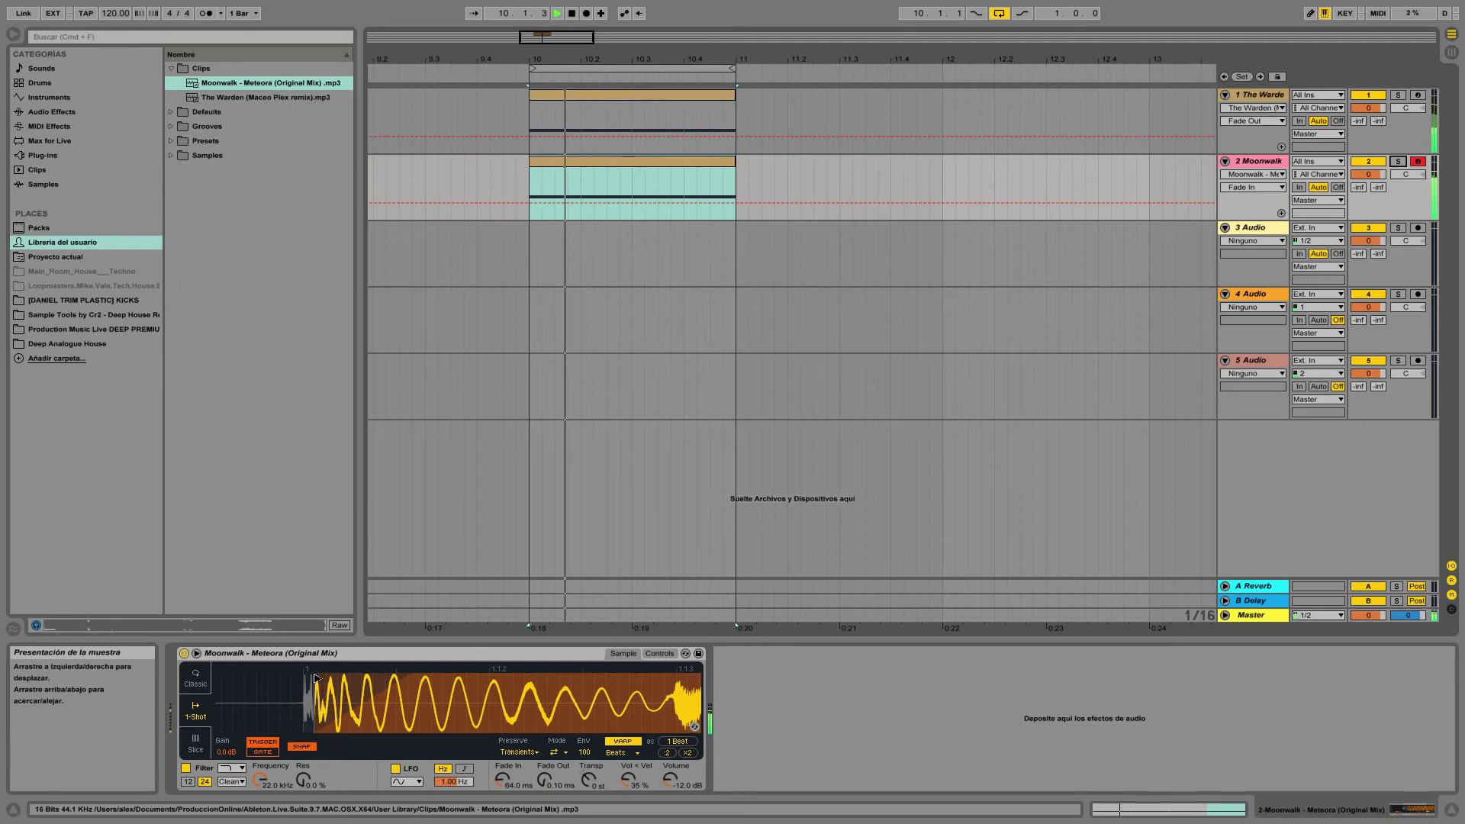
left_click_drag(320, 677, 315, 676)
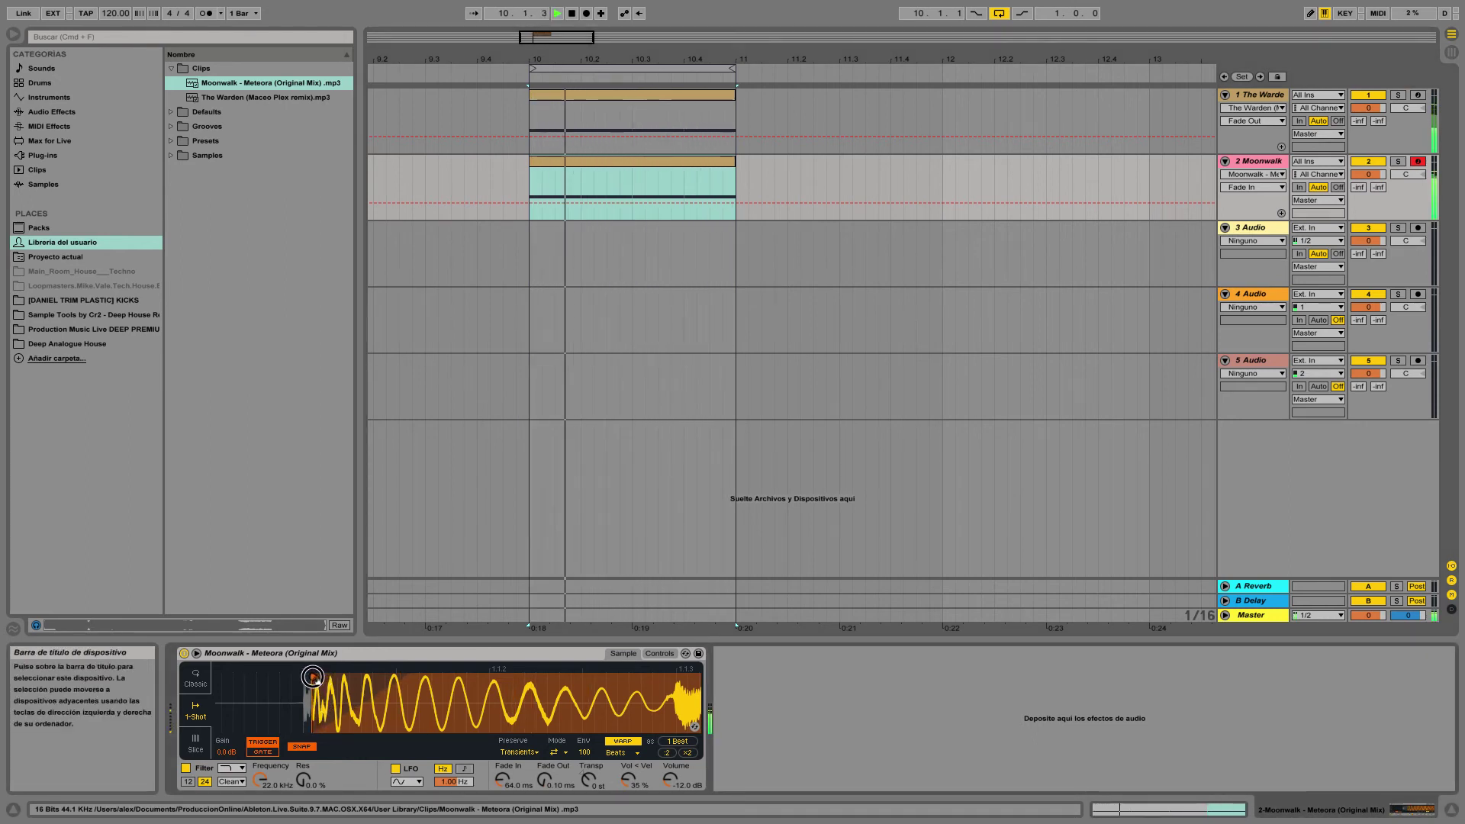
Set Meteora's Fade In to 111 ms and check the fade against the start of the kick waveform during playback.
left_click_drag(502, 780, 503, 772)
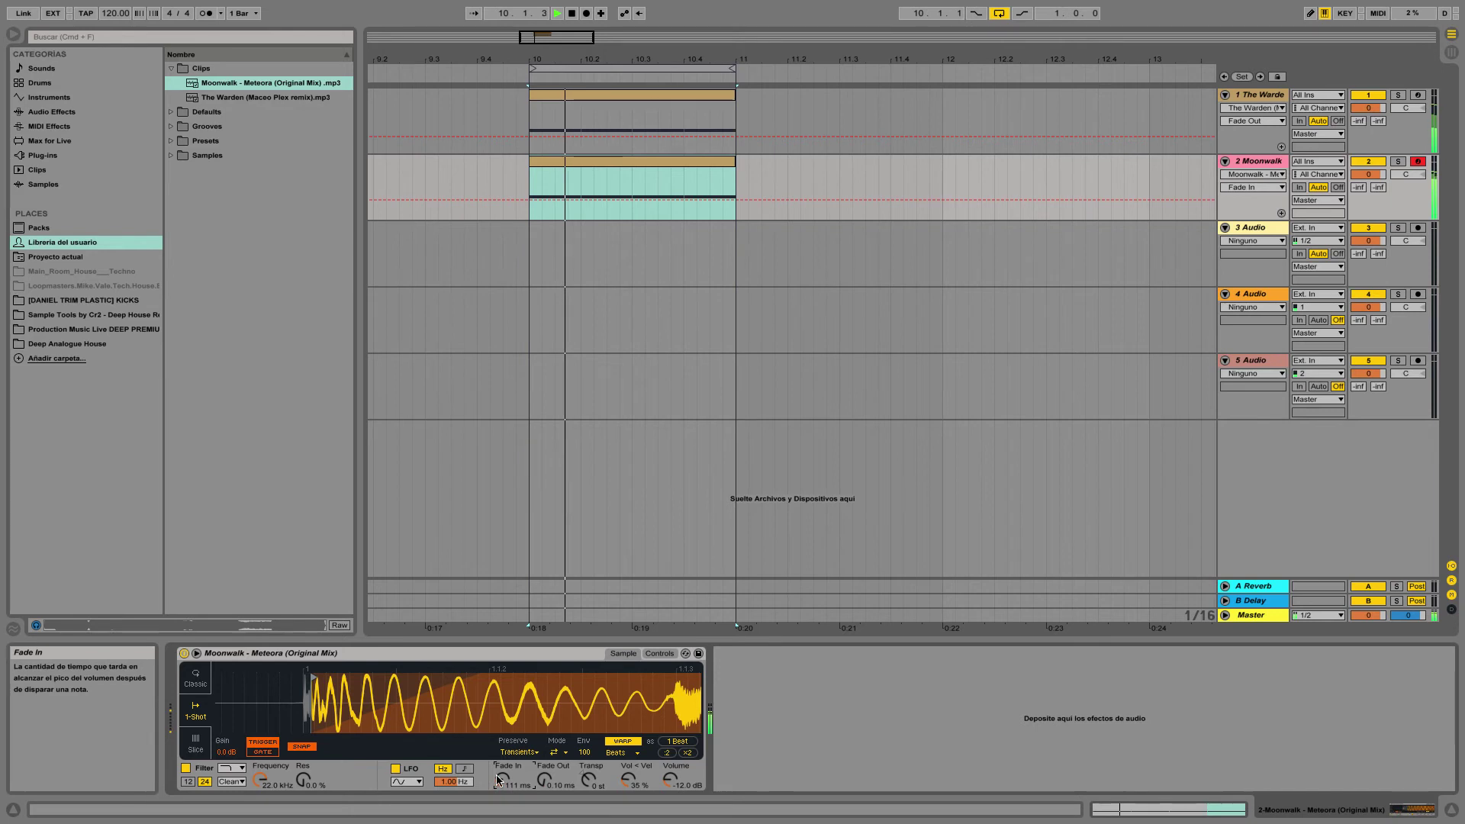
key("space")
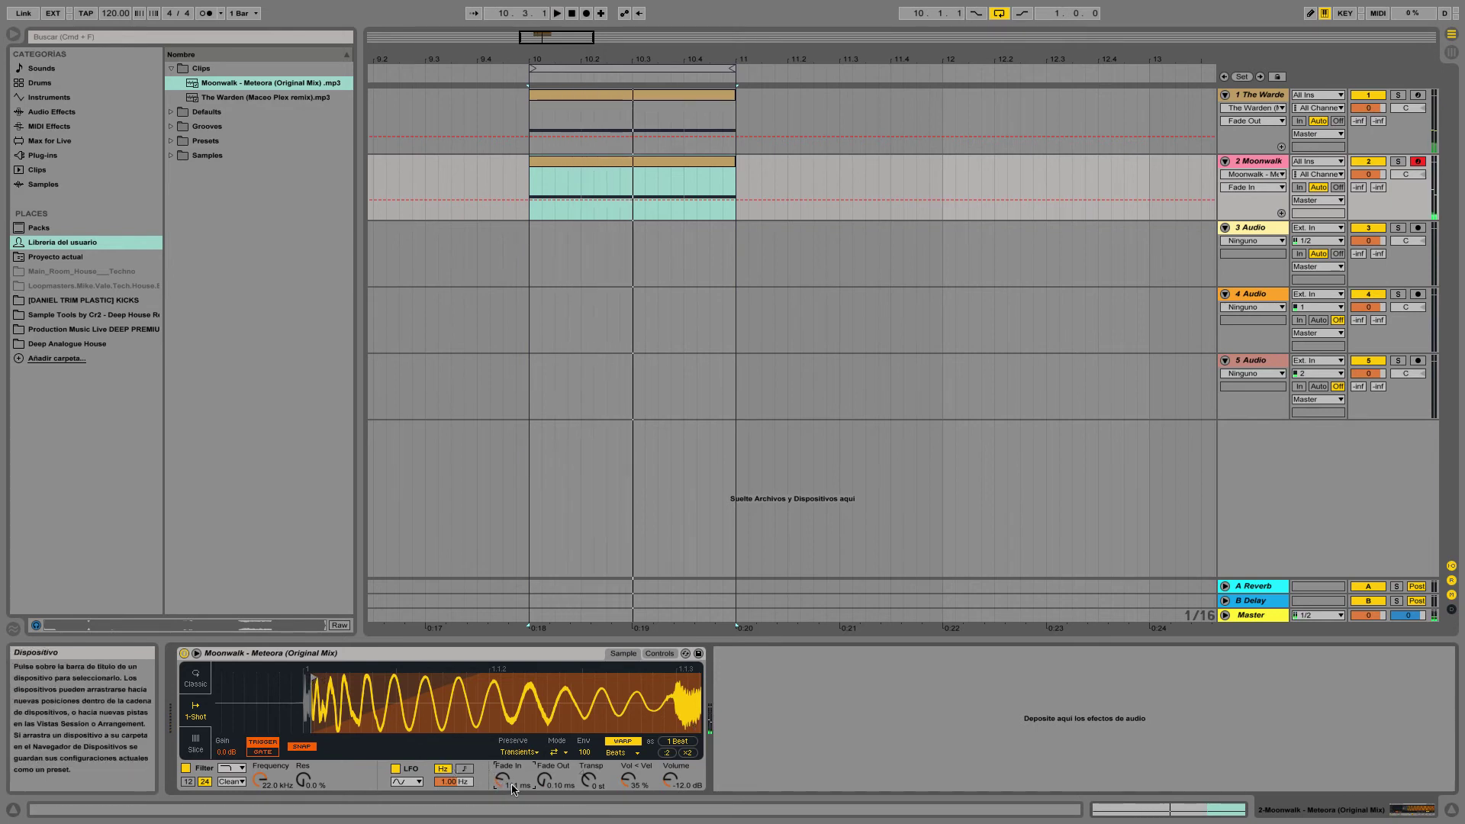
left_click_drag(293, 696, 295, 694)
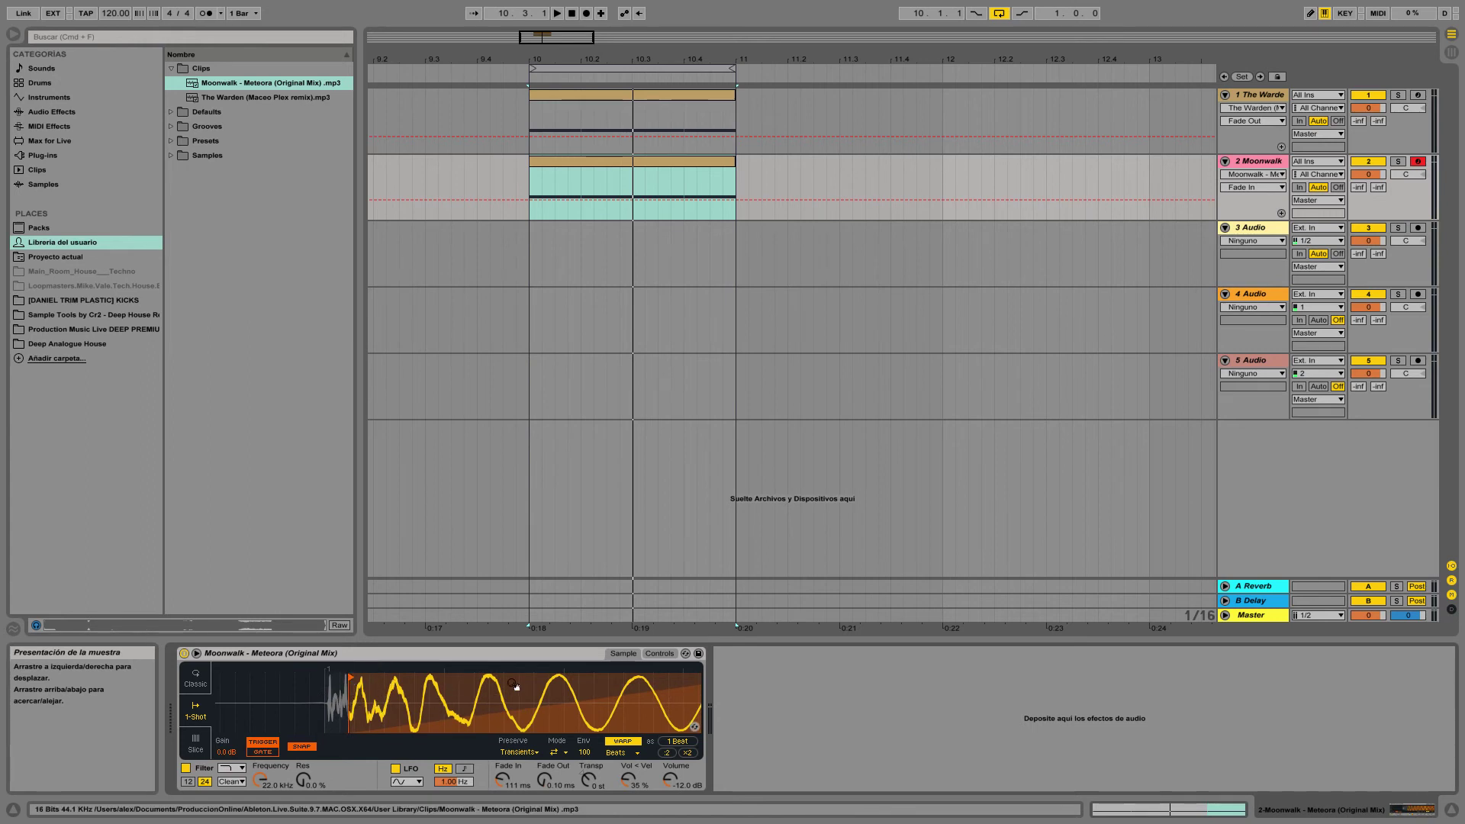
left_click_drag(517, 688, 345, 690)
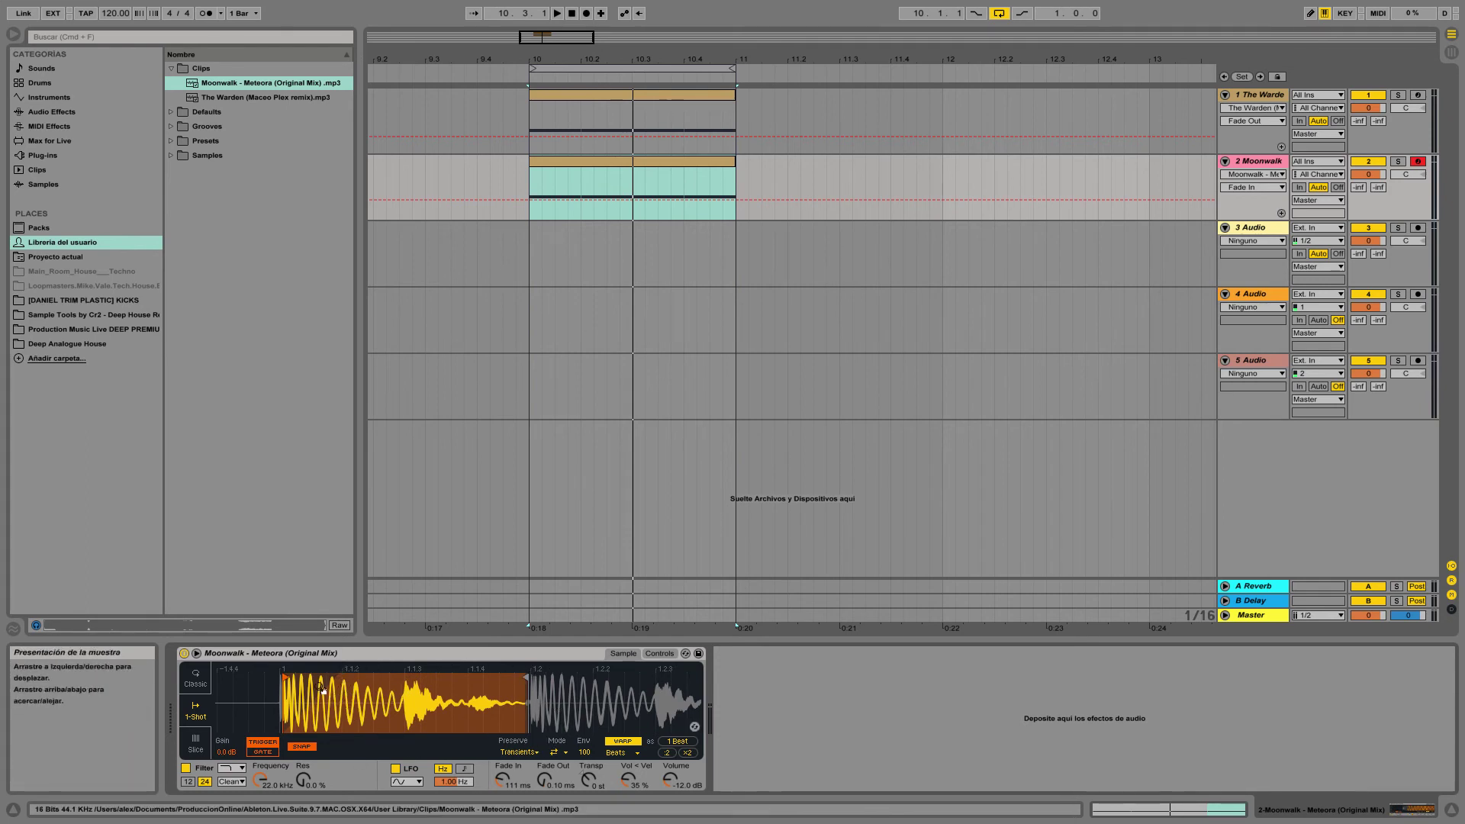
left_click_drag(324, 691, 363, 689)
key("space")
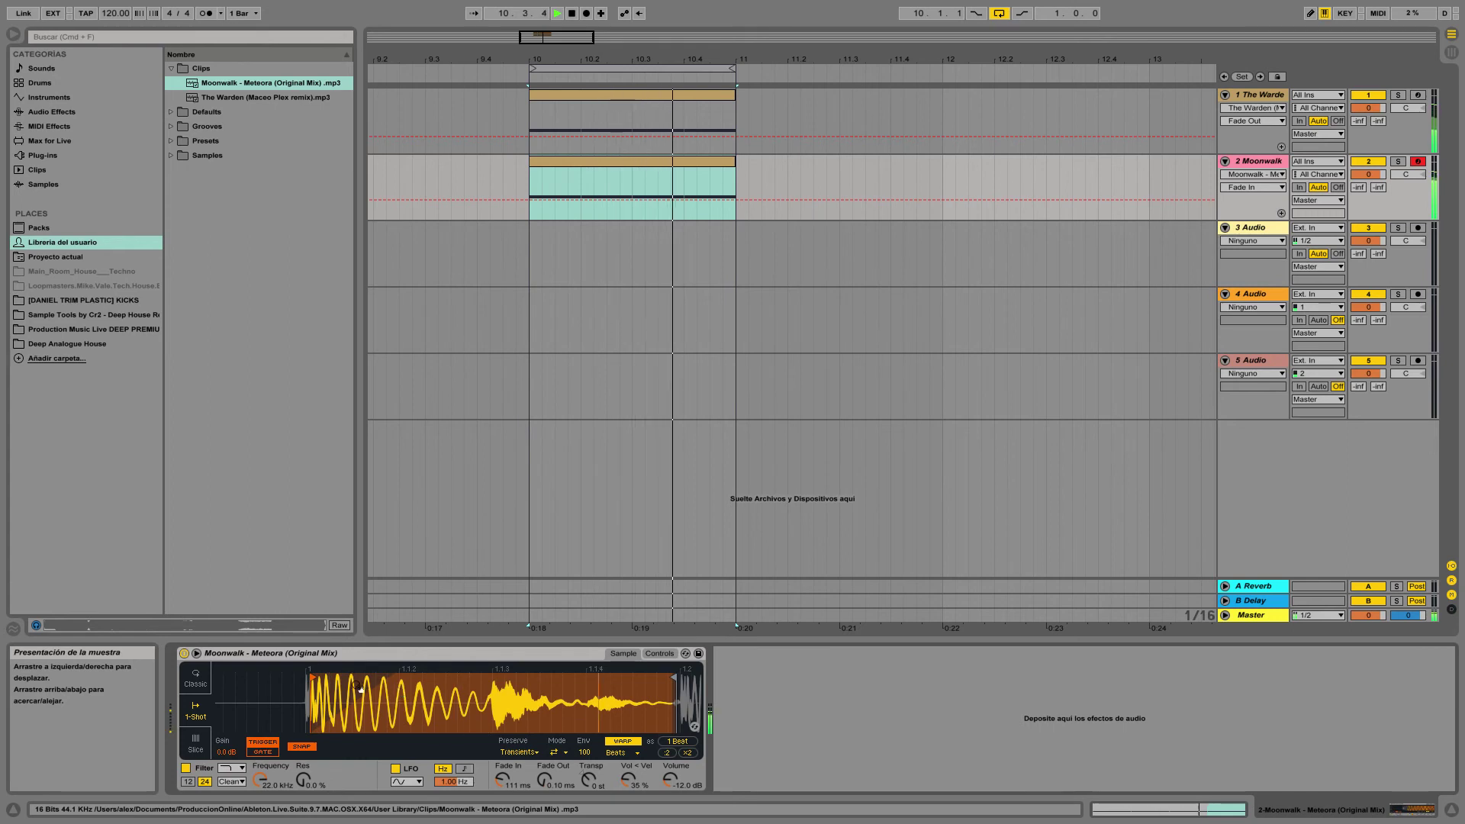
mouse_move(363, 689)
left_mouse_down()
mouse_move(396, 663)
mouse_move(345, 678)
mouse_move(364, 678)
left_mouse_up()
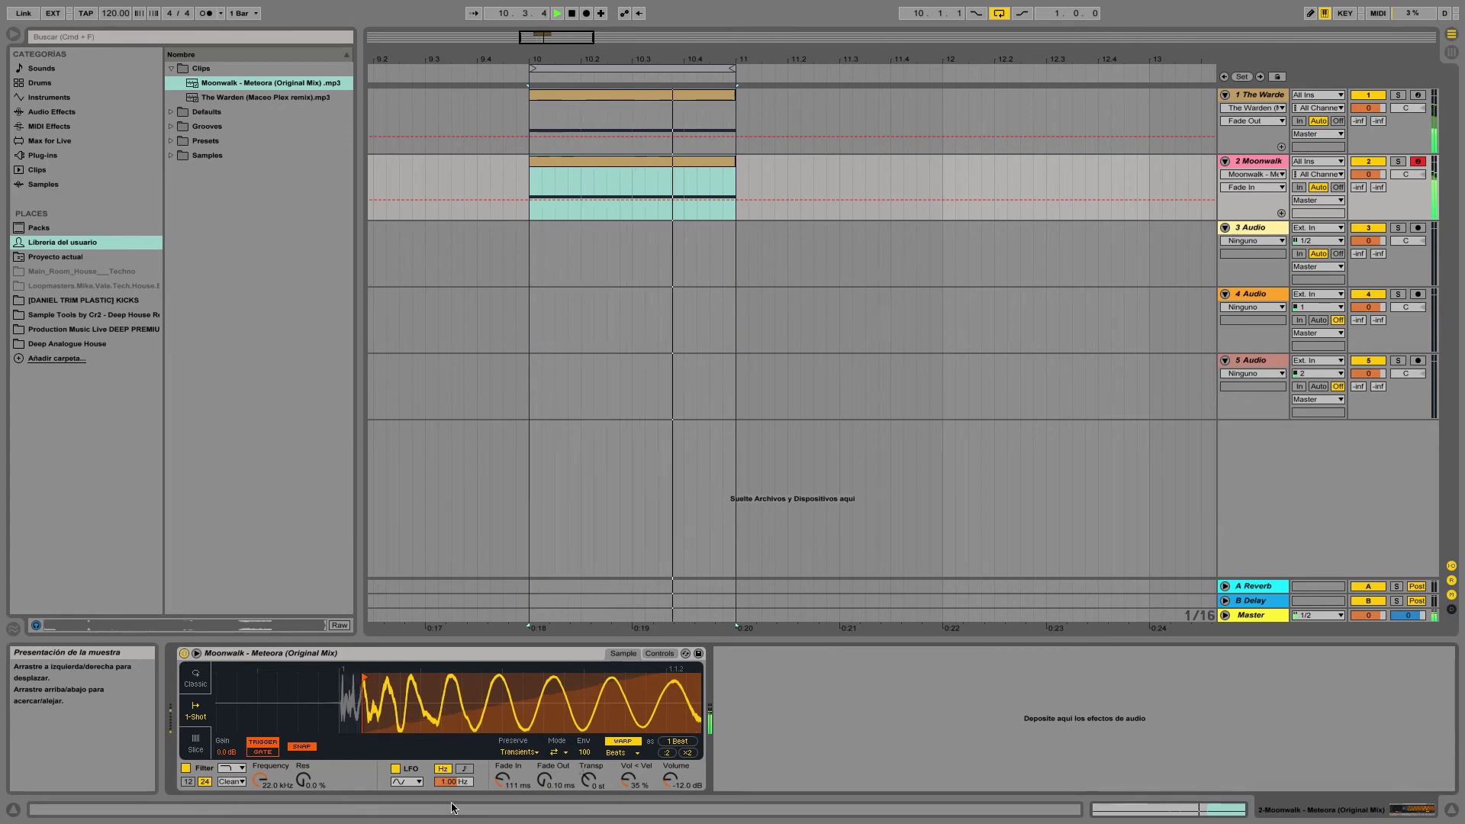
Set Meteora's Fade In to 75.8 ms while the loop plays, and check the whole selected kick region.
left_click_drag(502, 779, 507, 784)
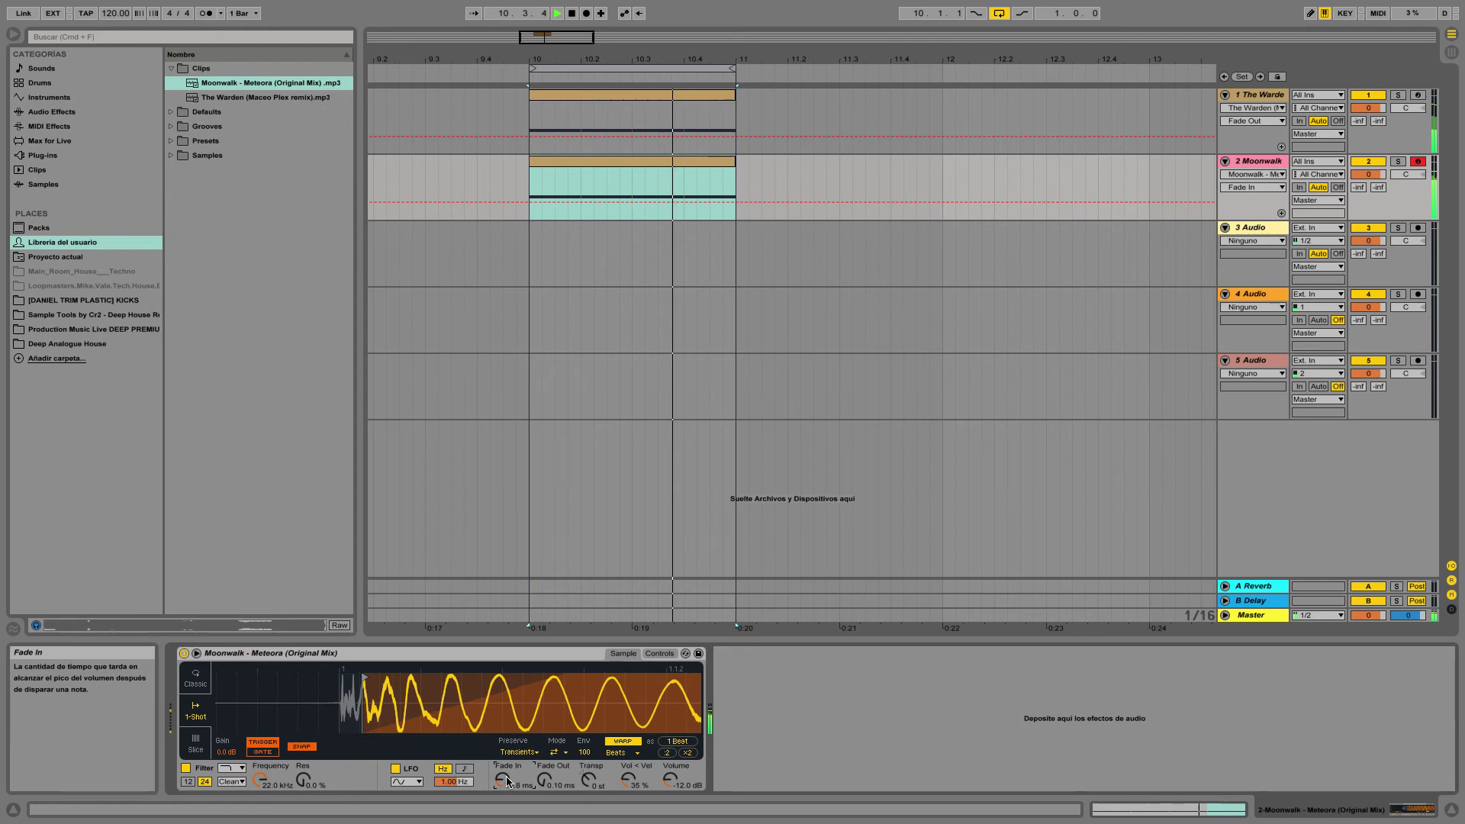
left_click_drag(496, 710, 400, 697)
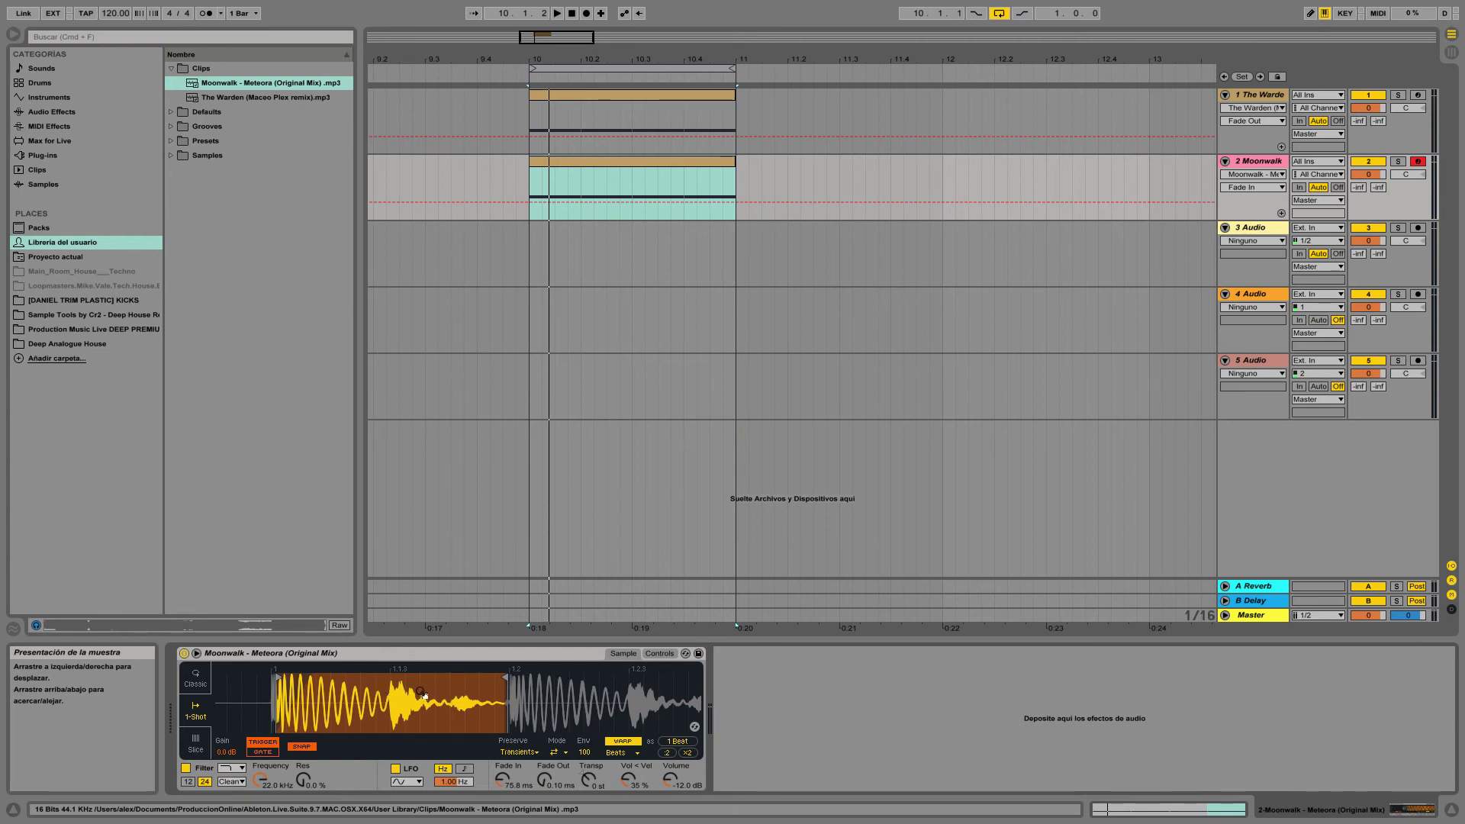
mouse_move(502, 677)
left_mouse_down()
mouse_move(393, 680)
mouse_move(505, 663)
left_mouse_up()
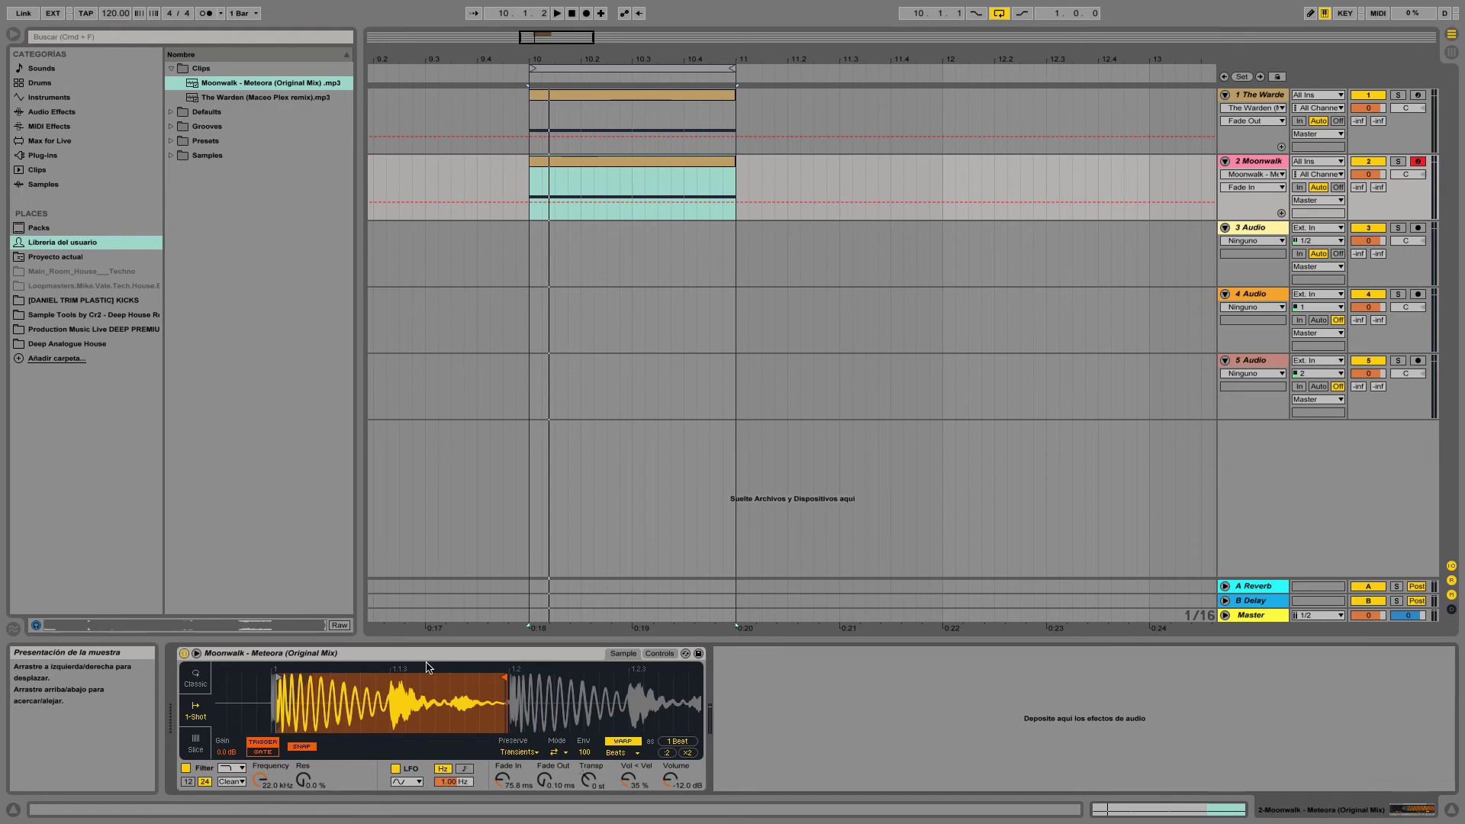
Add EQ Eight after Meteora's Simpler and enable band 8 as a high-cut filter at about 384 Hz.
left_click(47, 112)
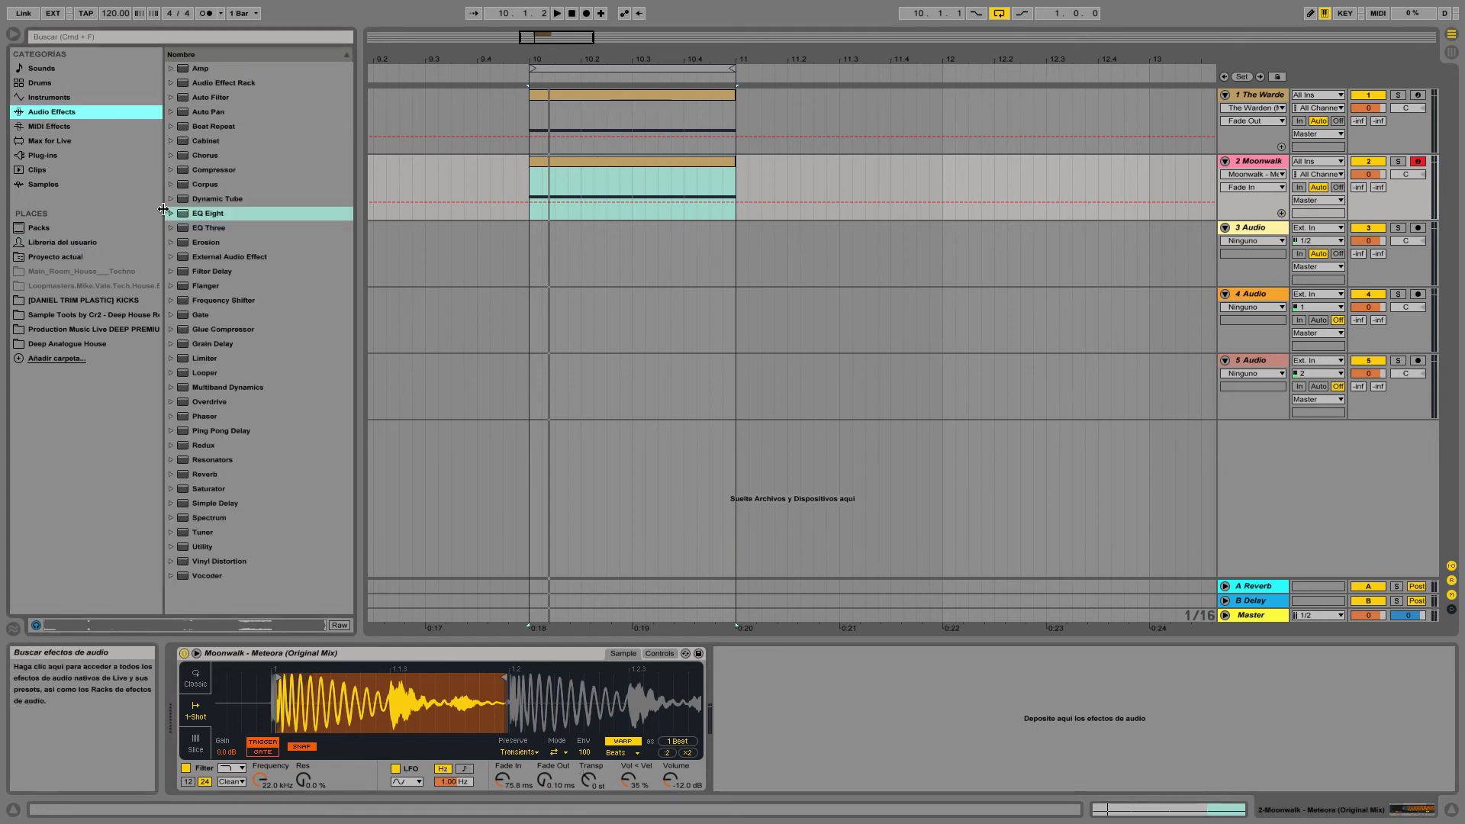
left_click_drag(194, 216, 840, 698)
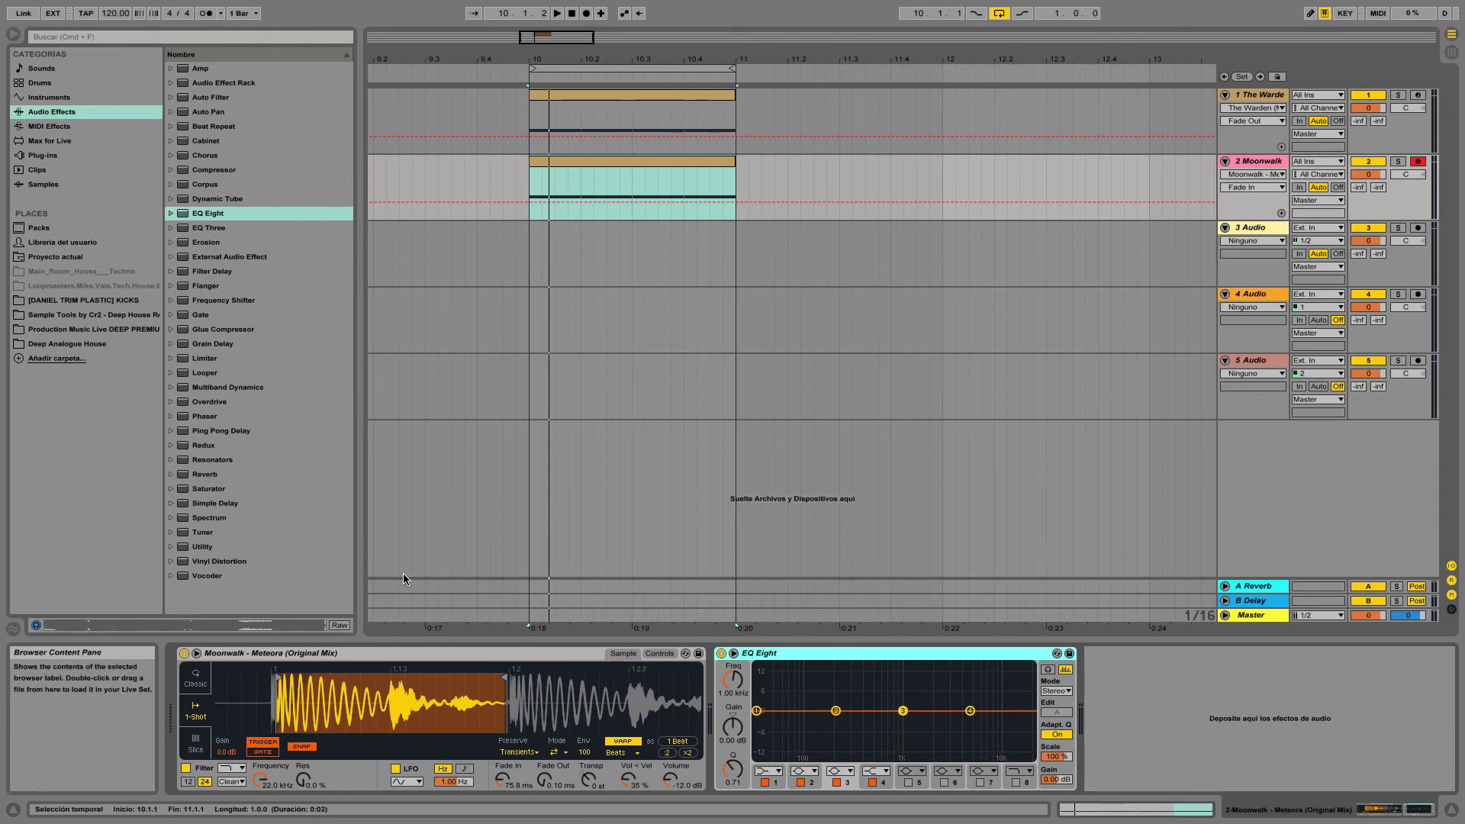
left_click(1018, 784)
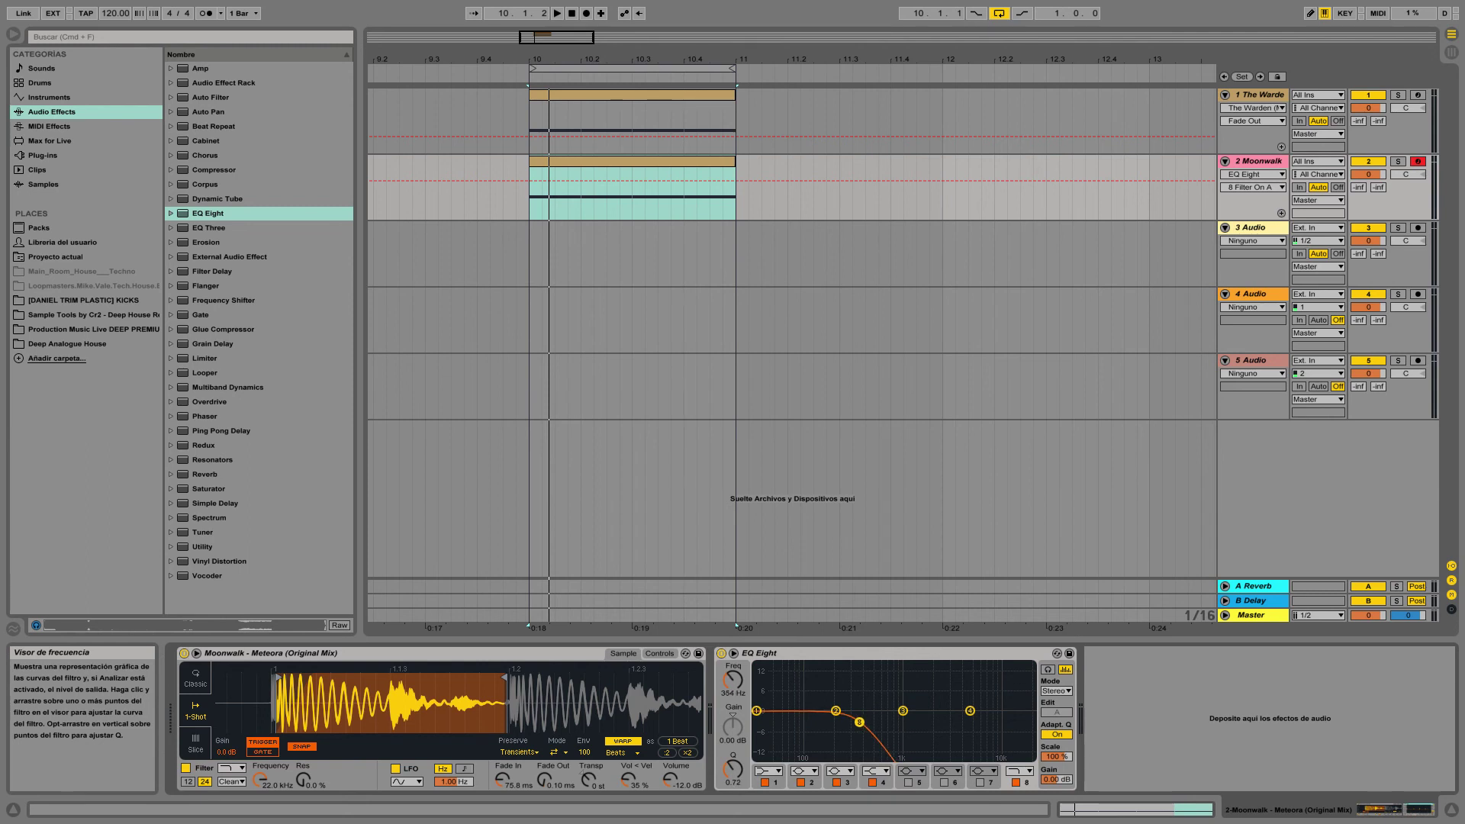
Sweep EQ Eight's band 8 high-cut during playback and set its cutoff to about 519 Hz on the Moonwalk track.
key("space")
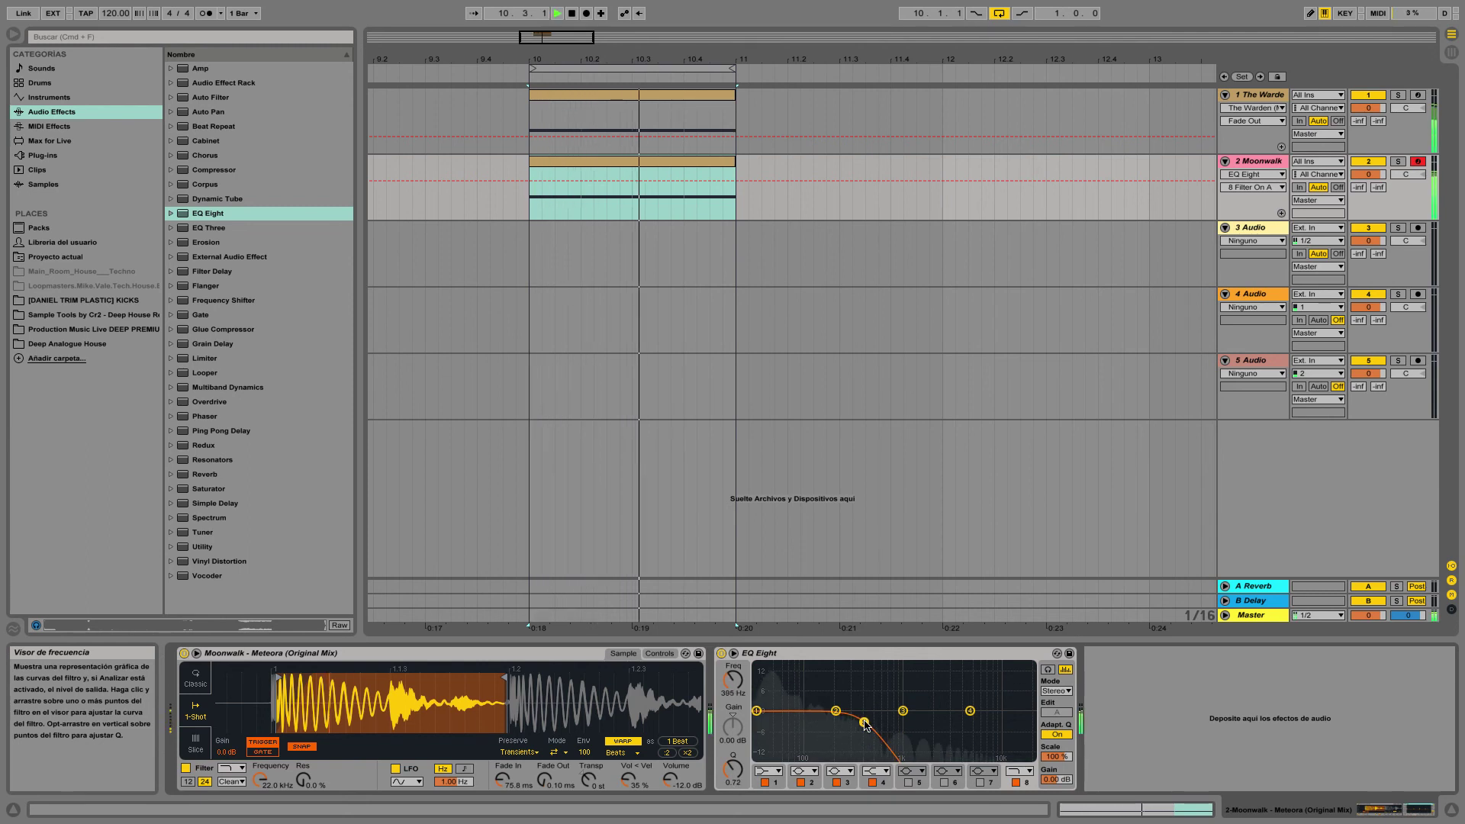
left_click_drag(865, 723, 1031, 725)
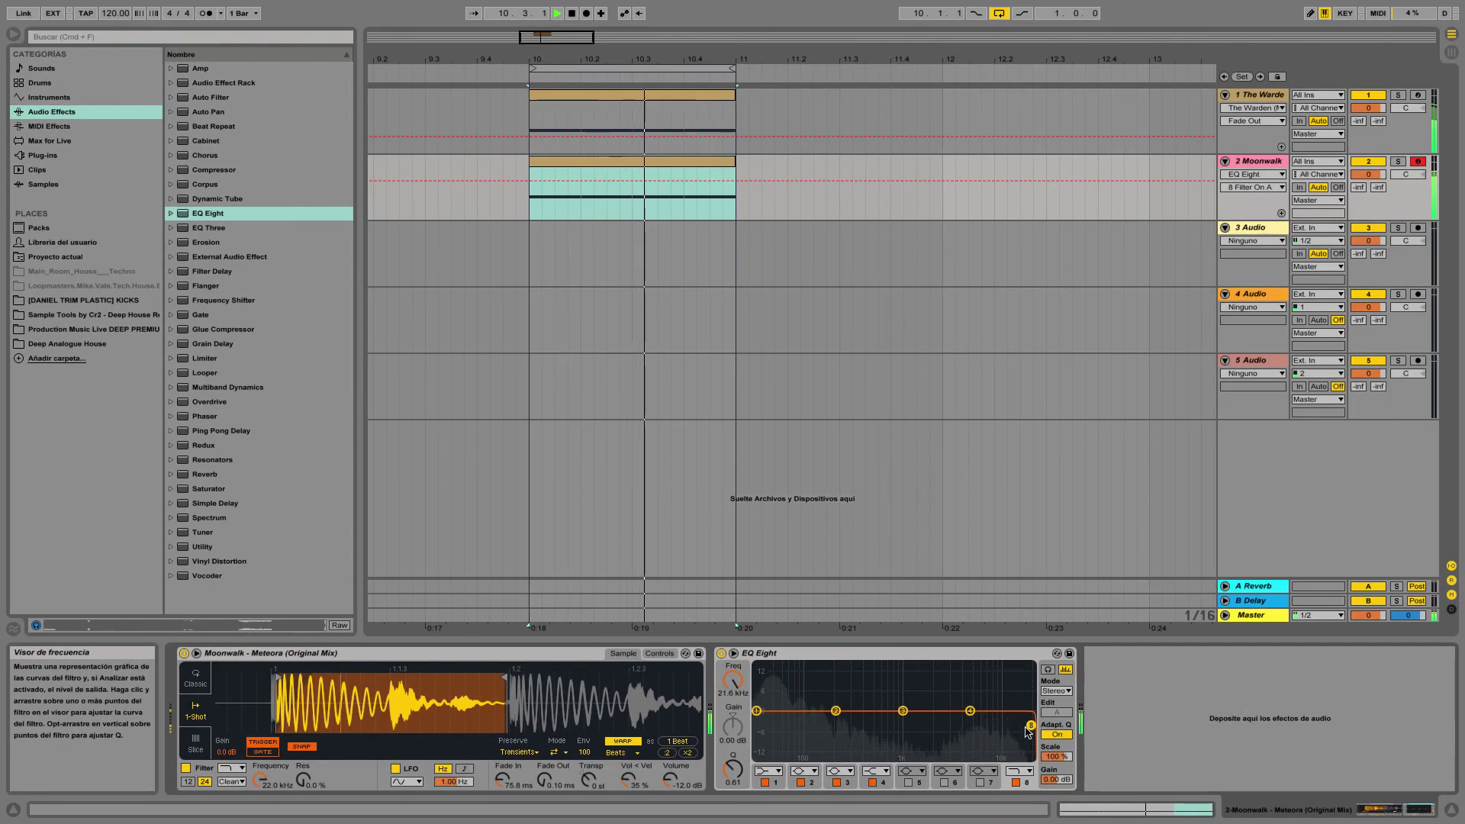
left_click_drag(1031, 725, 876, 721)
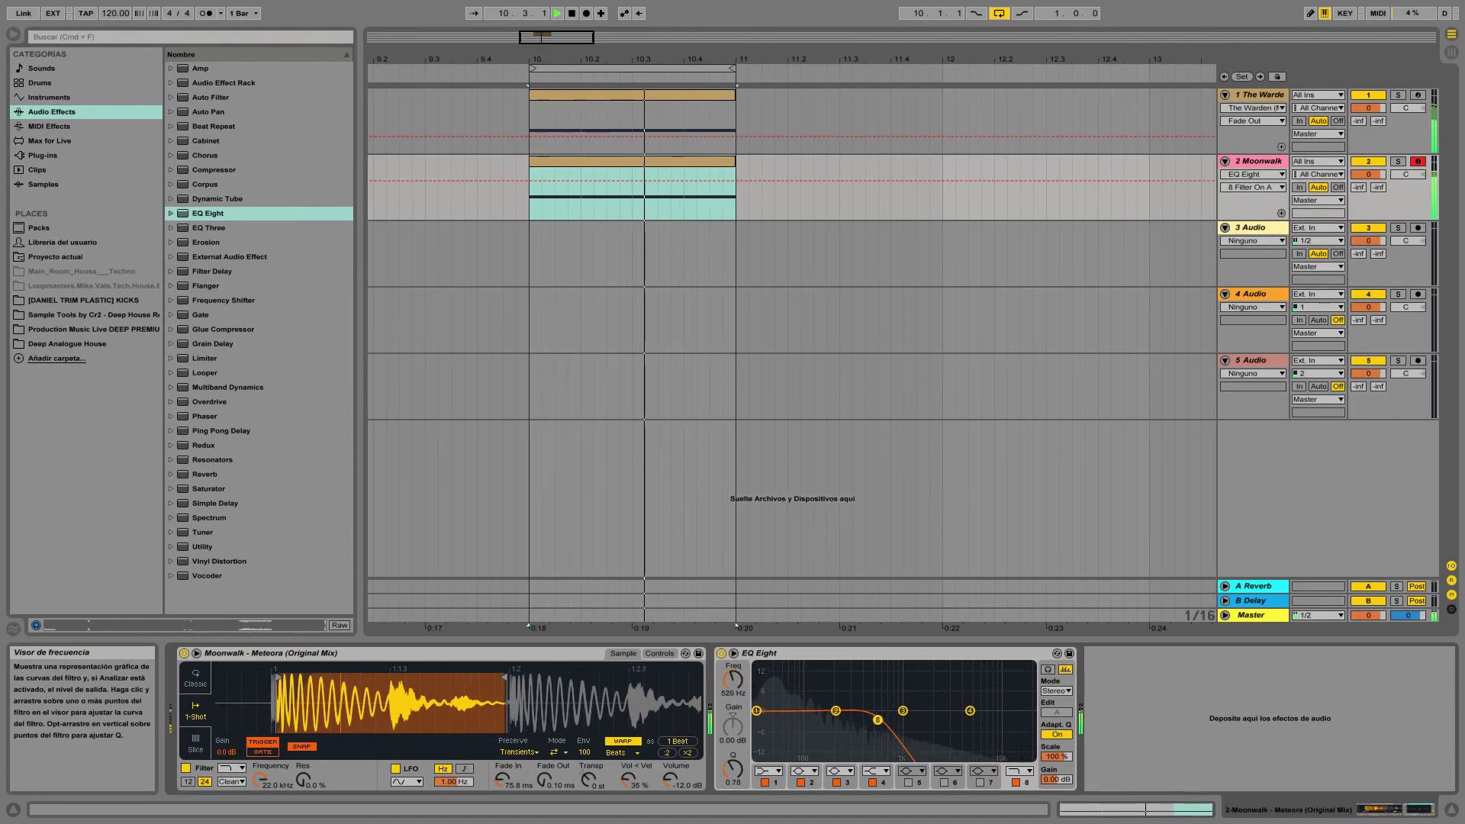
key("space")
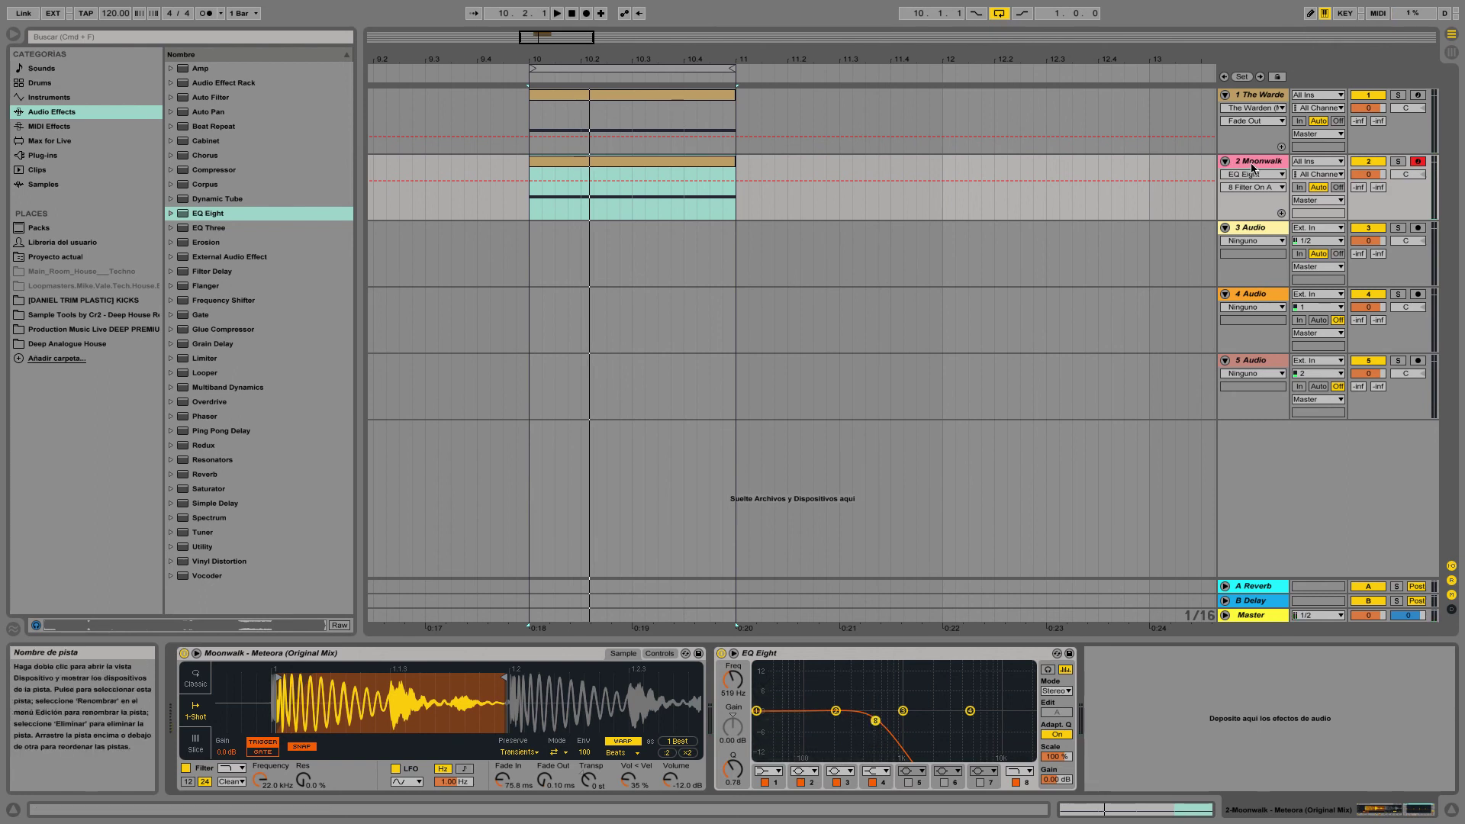
Select The Warden and Moonwalk tracks together and group them.
left_click(1261, 97)
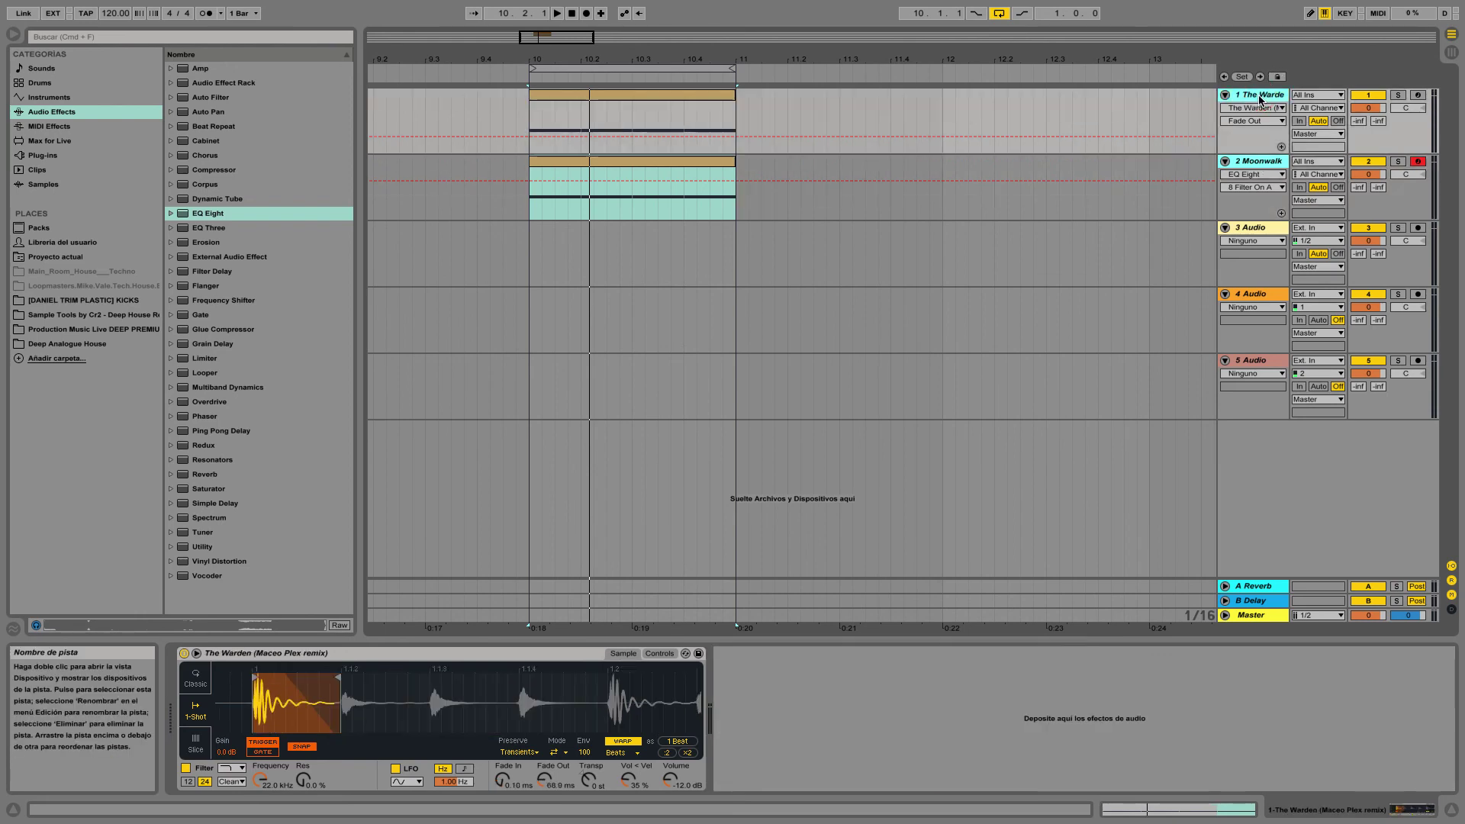
left_click(1257, 162)
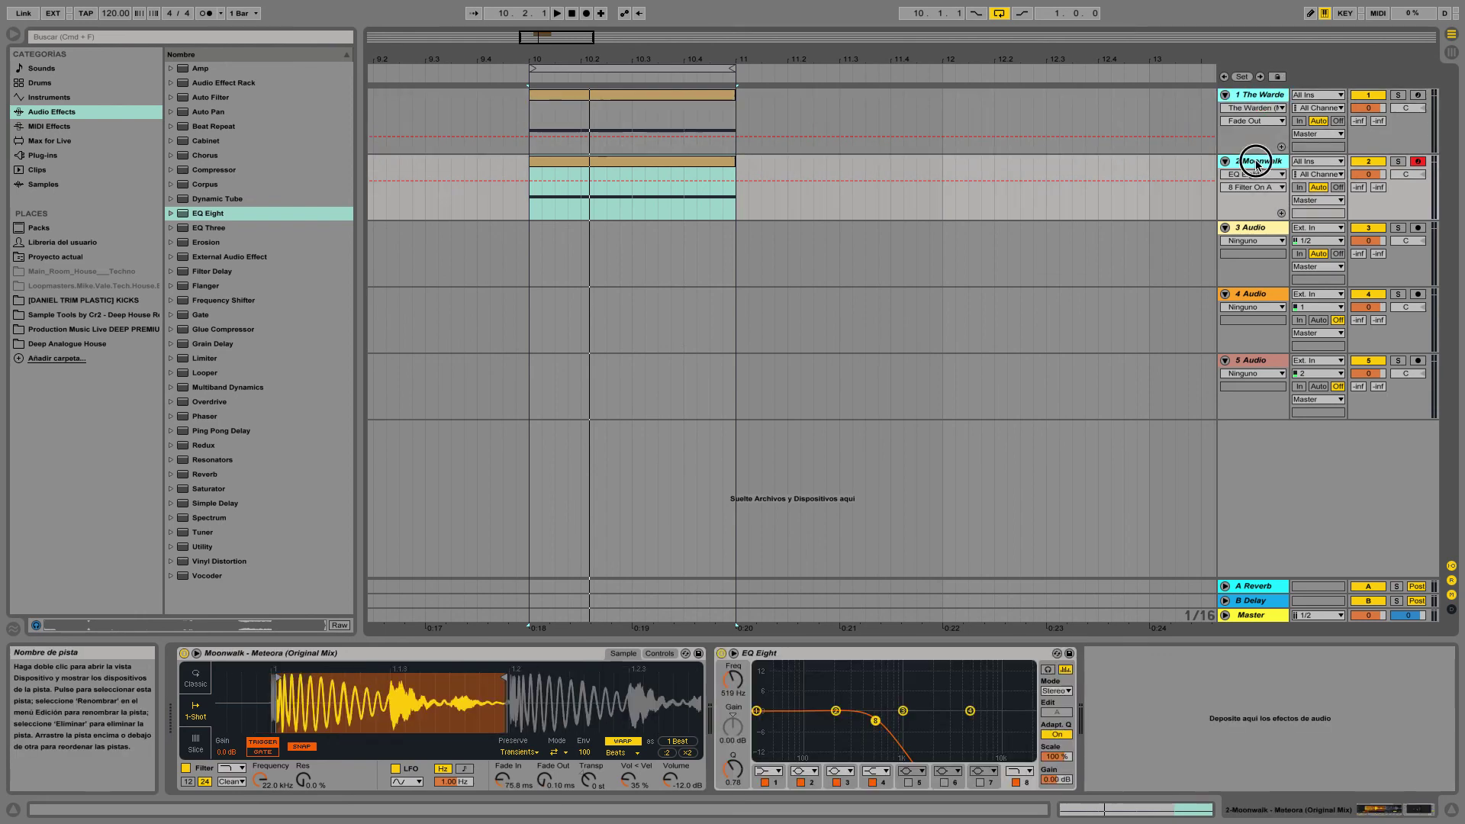
left_click(1263, 98)
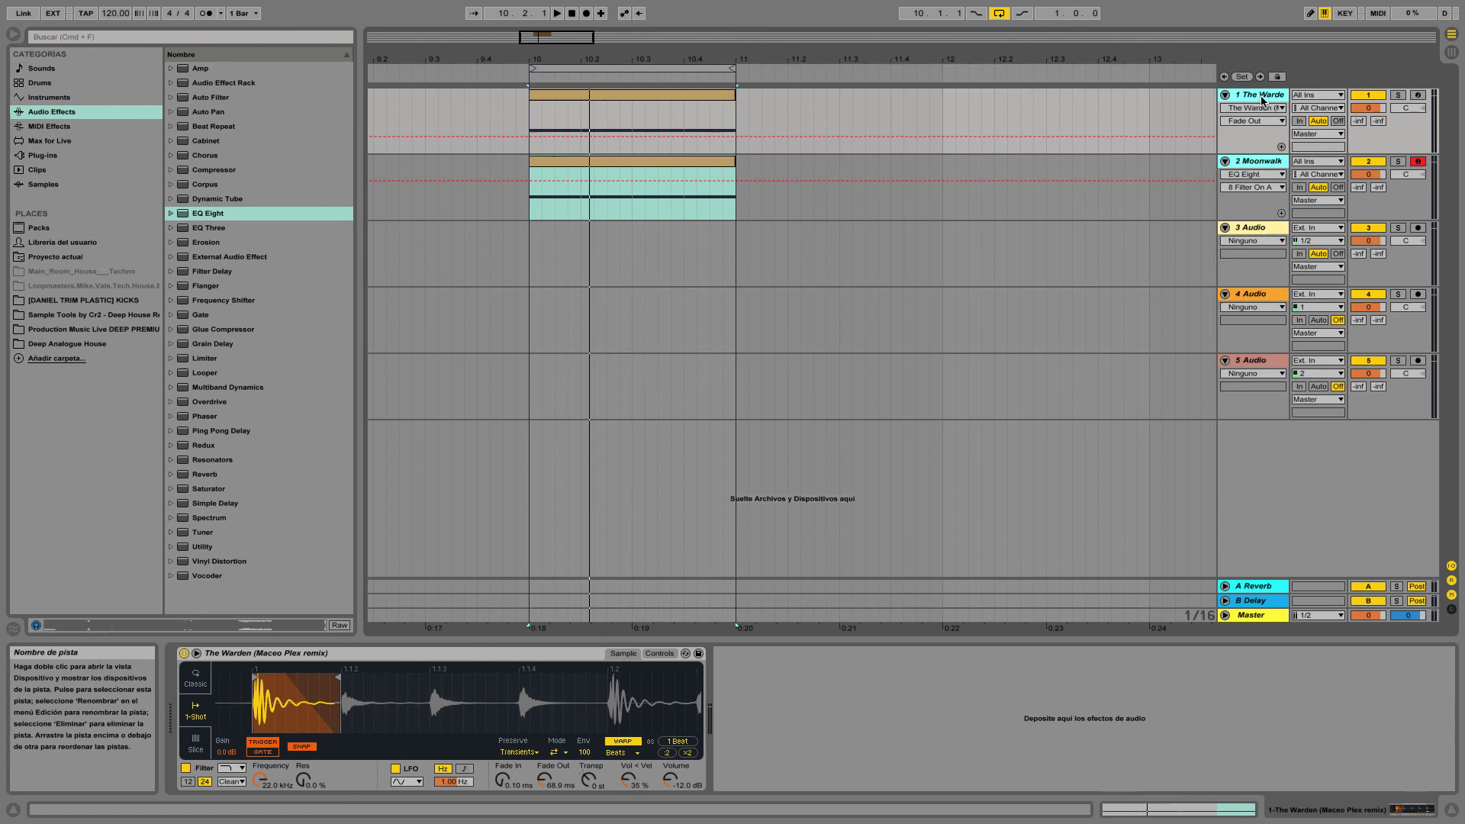
key("super+g")
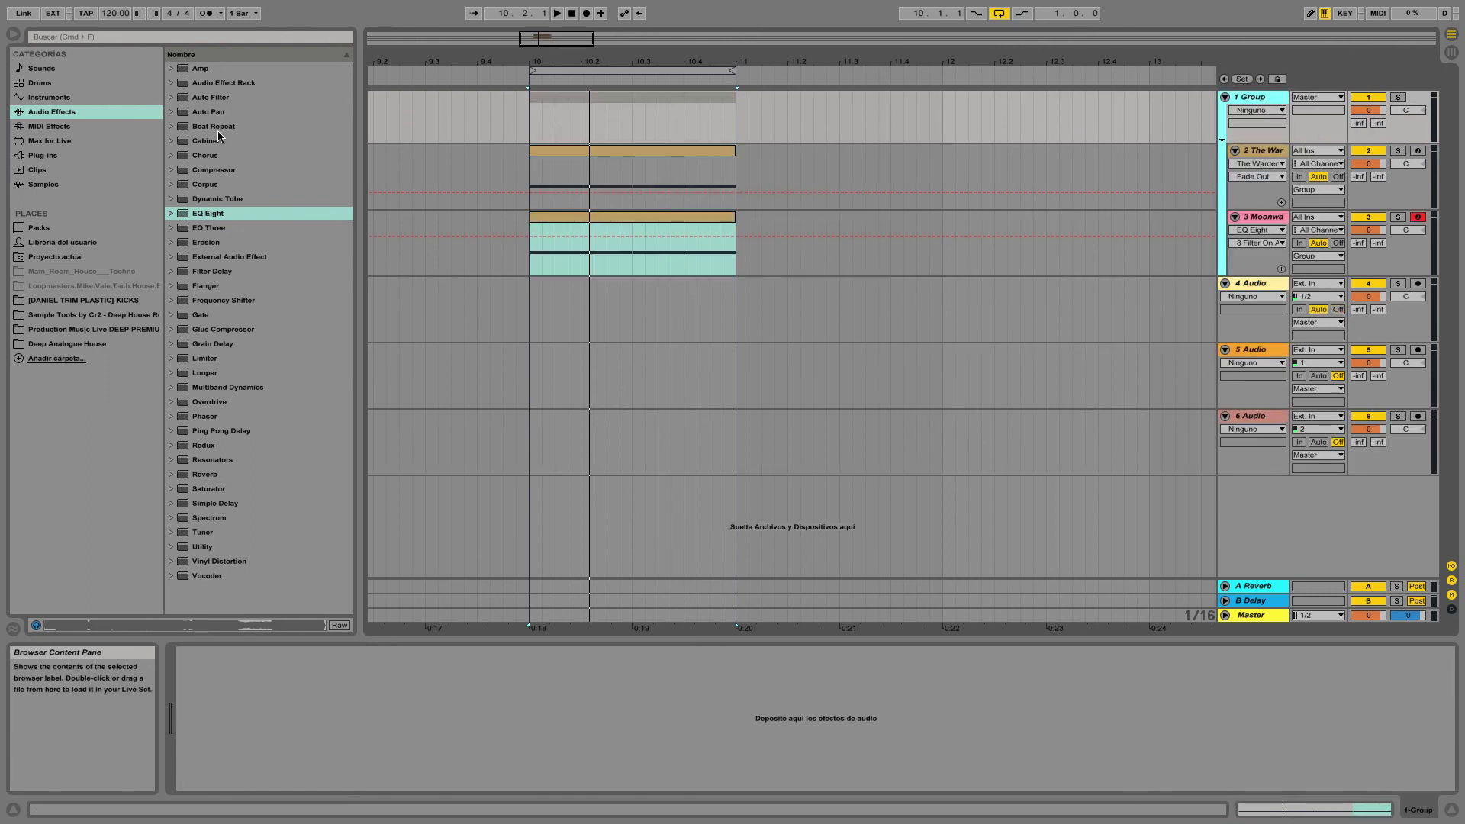
Add a Compressor to the new group track, solo the group, and play the loop.
left_click_drag(192, 169, 467, 667)
left_click(1398, 97)
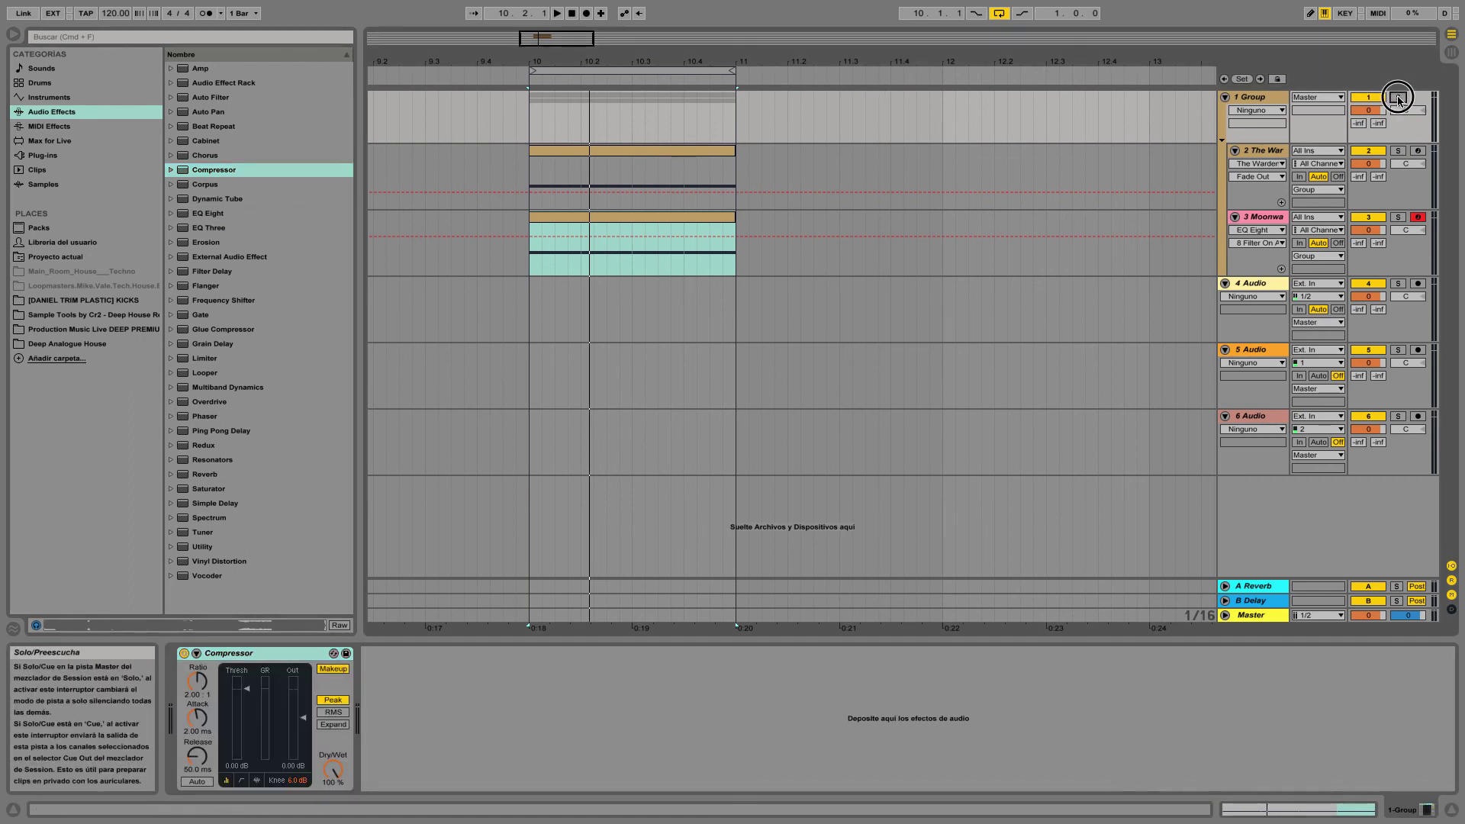
key("space")
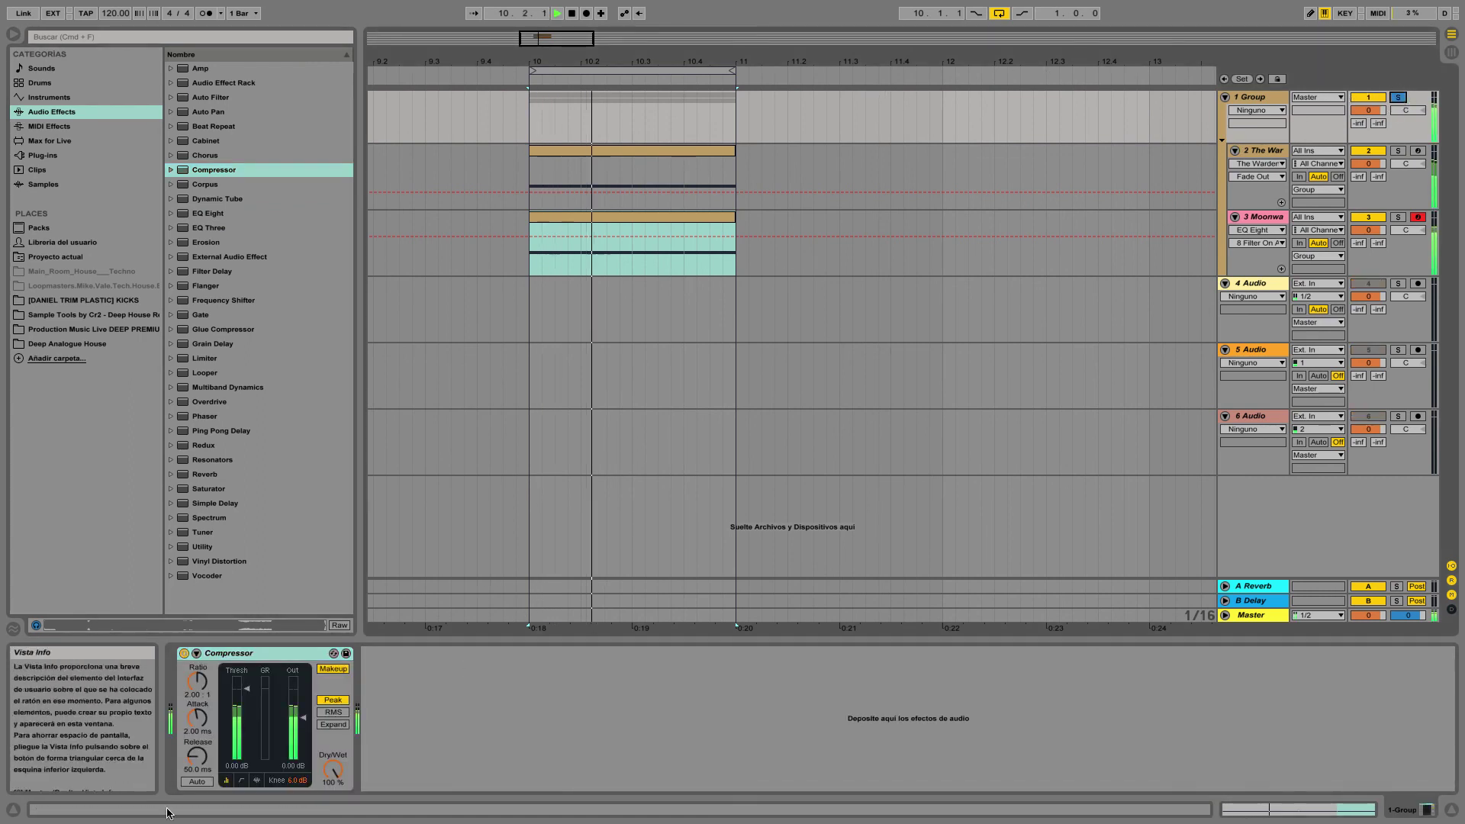
Expand the group's Compressor, set its threshold to -12.0 dB and attack to 0.20 ms, and turn on automatic release.
left_click(196, 653)
left_click_drag(372, 689, 373, 718)
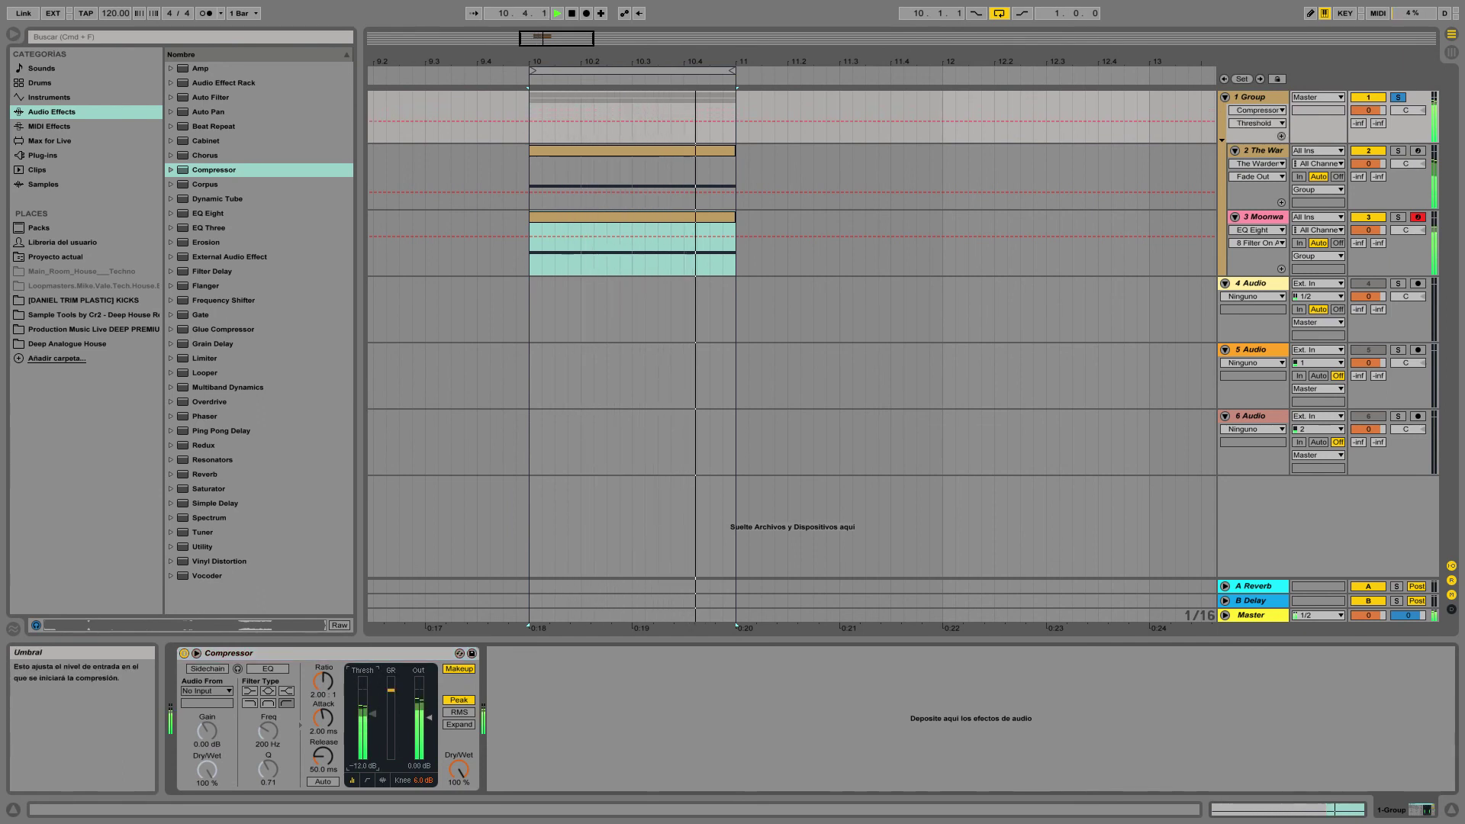
left_click_drag(321, 714, 320, 718)
left_click(320, 781)
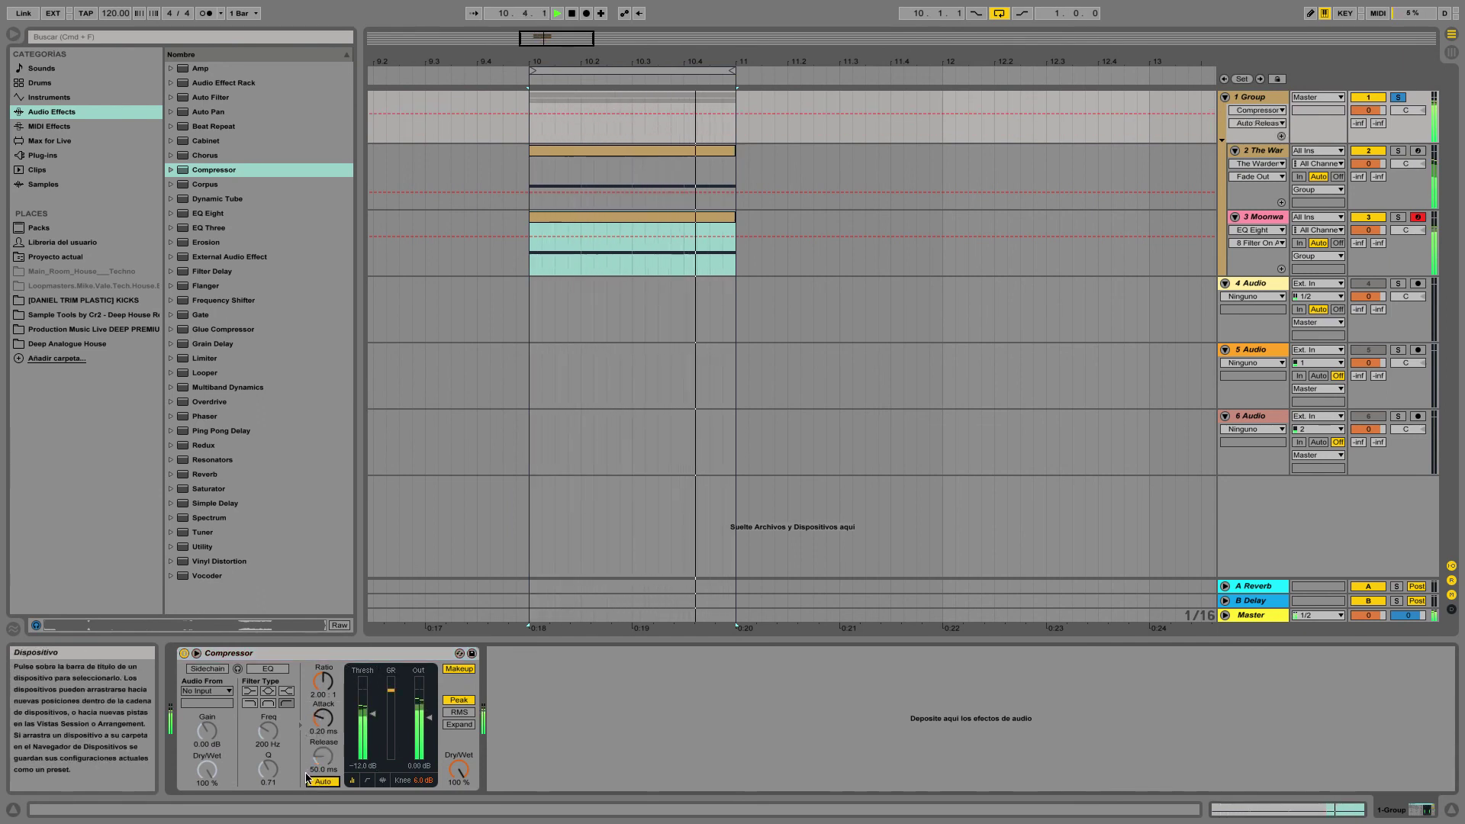
Lower the group Compressor's threshold to about -15.4 dB while listening to the loop, and return to The Warden track.
key("space")
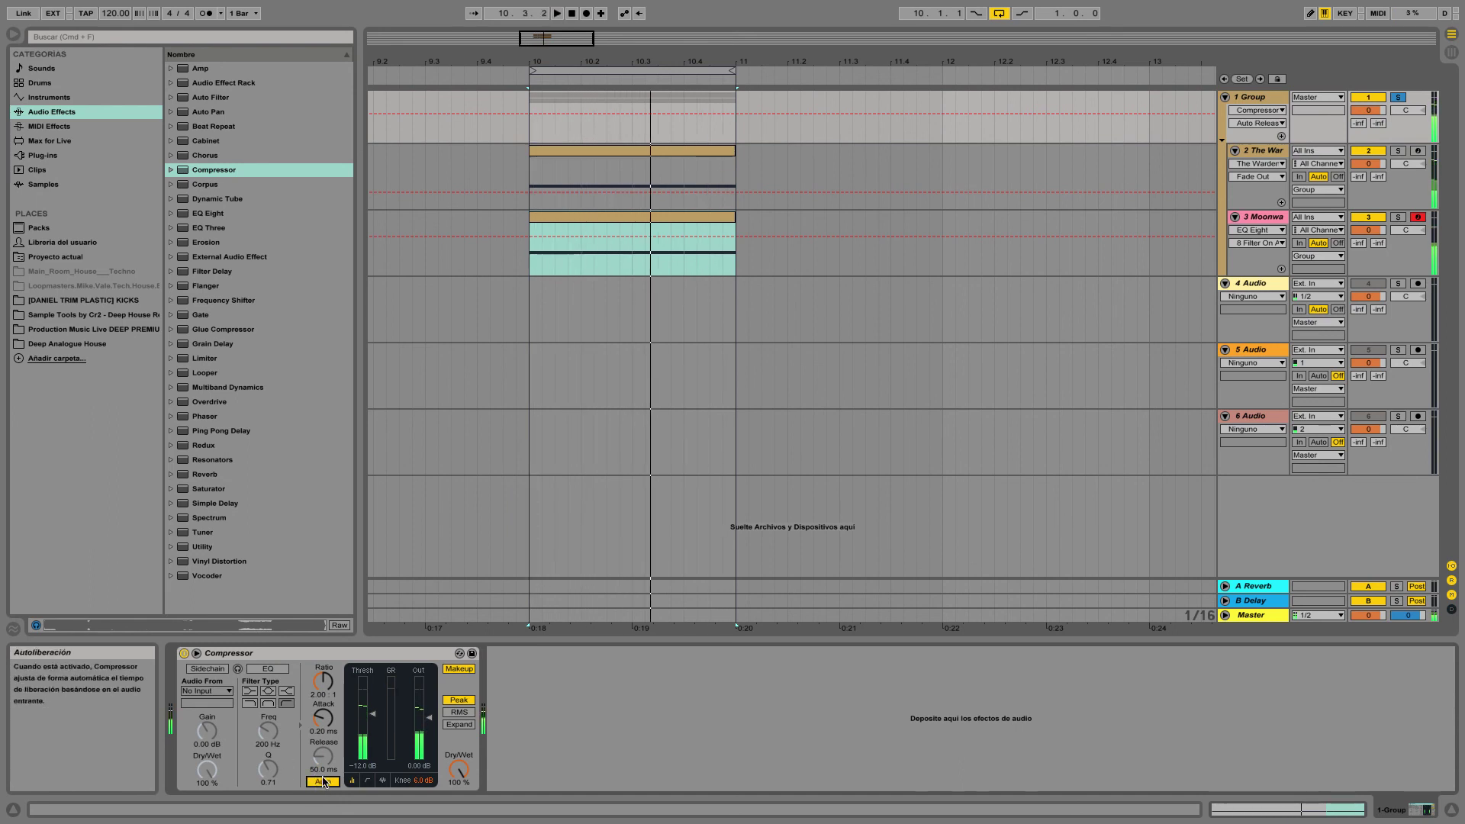
key("space")
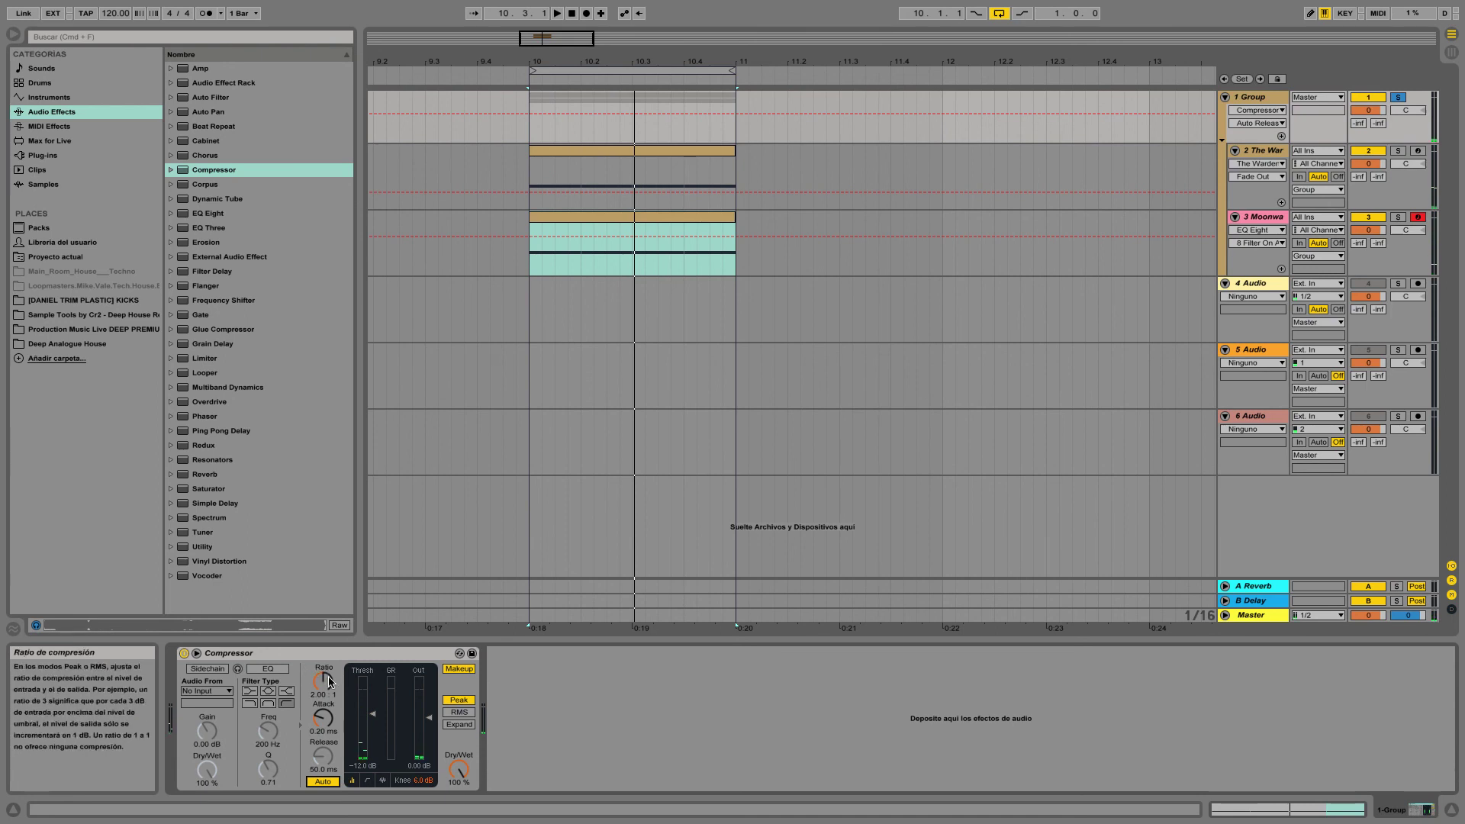
key("space")
left_click_drag(372, 713, 372, 722)
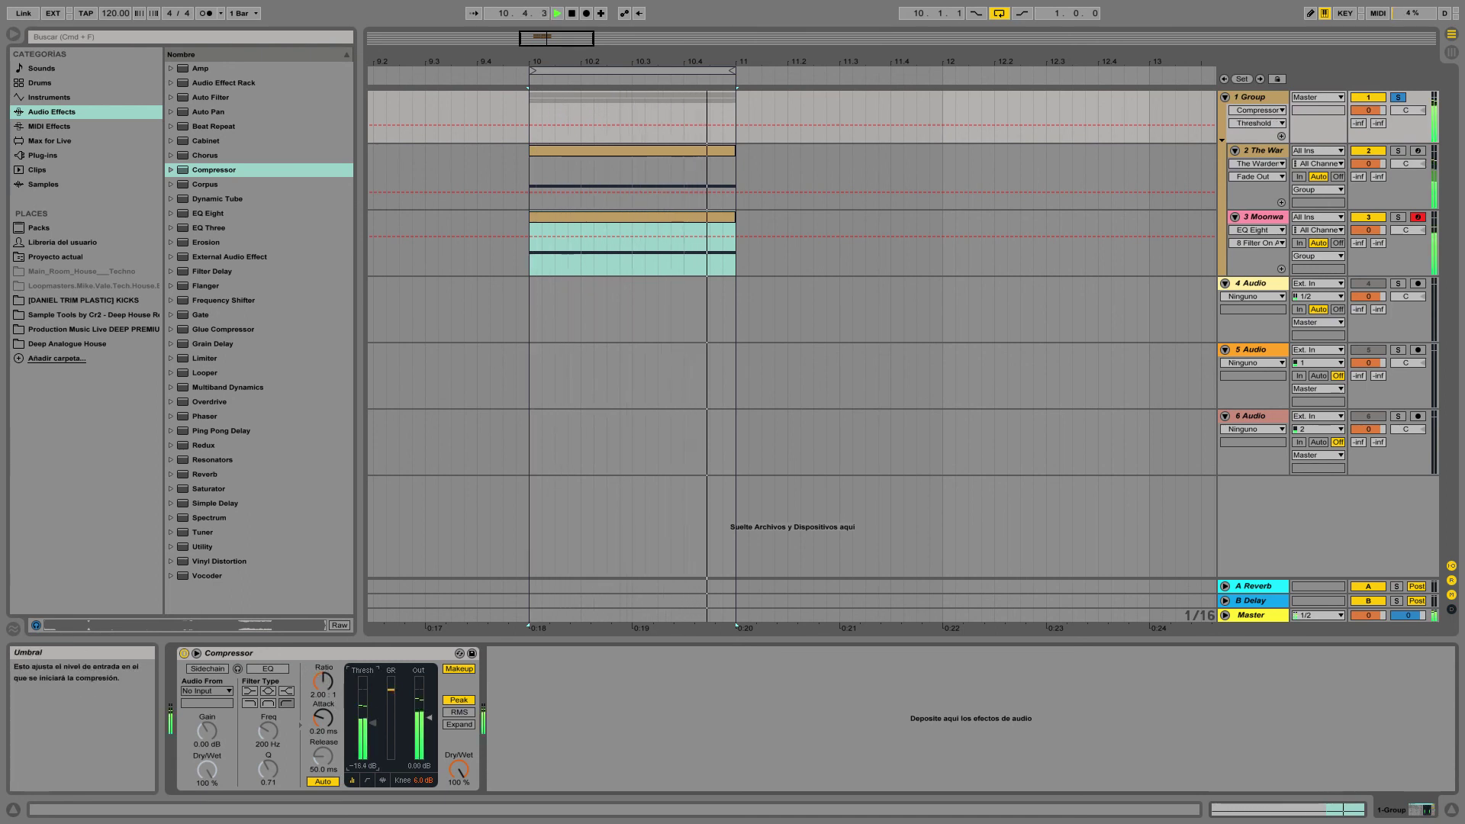
left_click(884, 309)
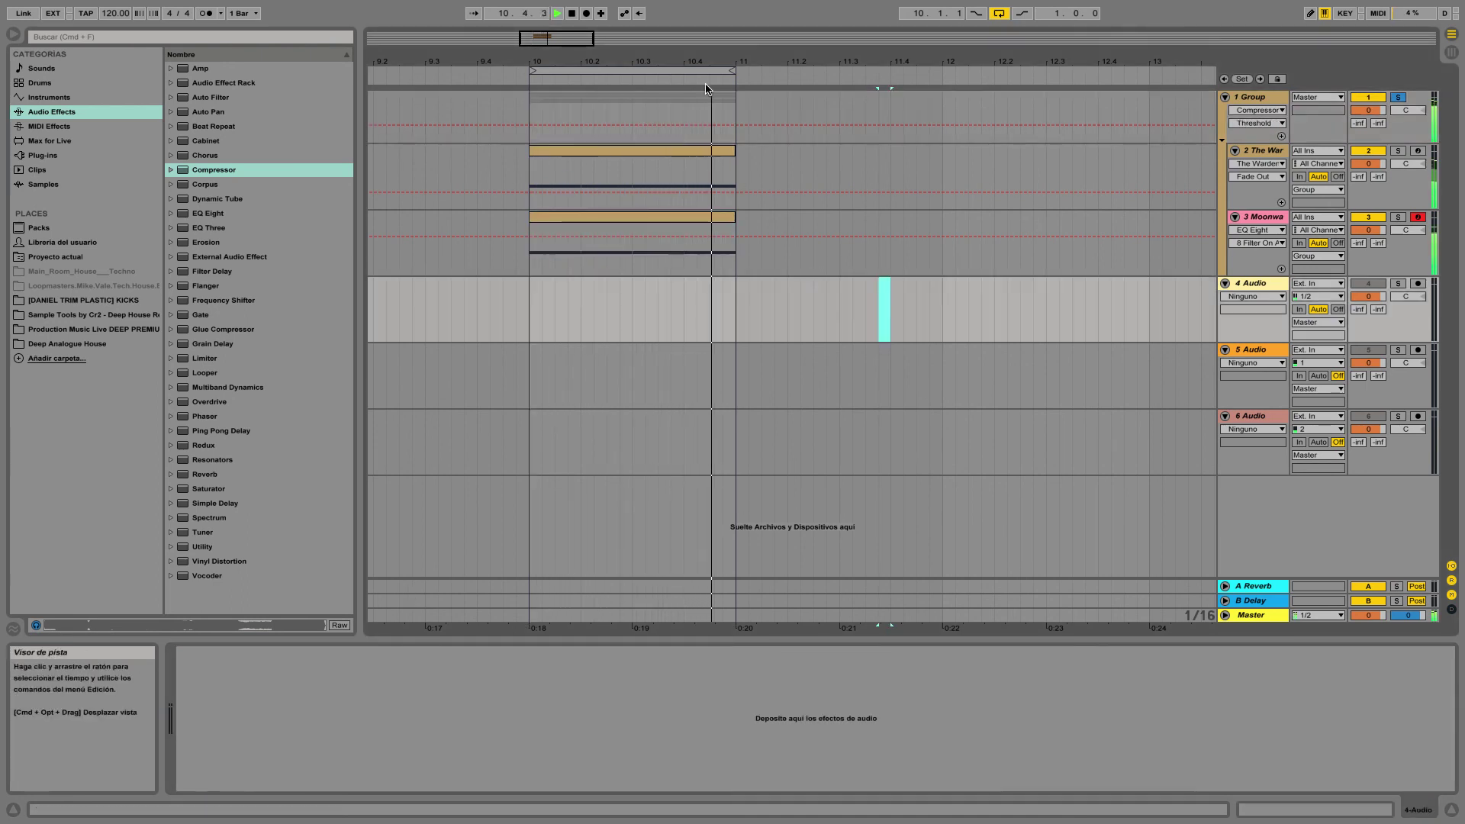
left_click(851, 151)
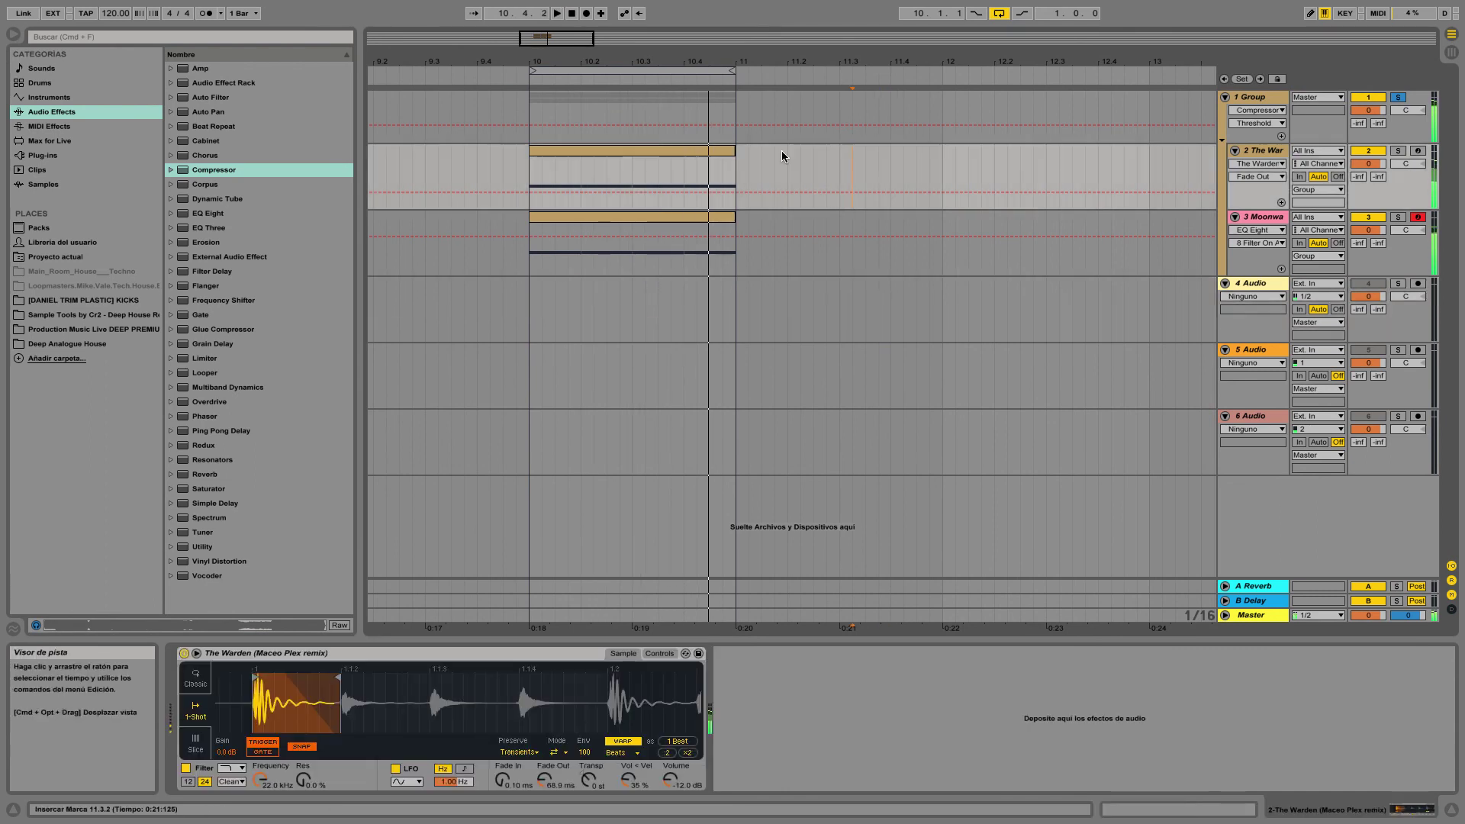